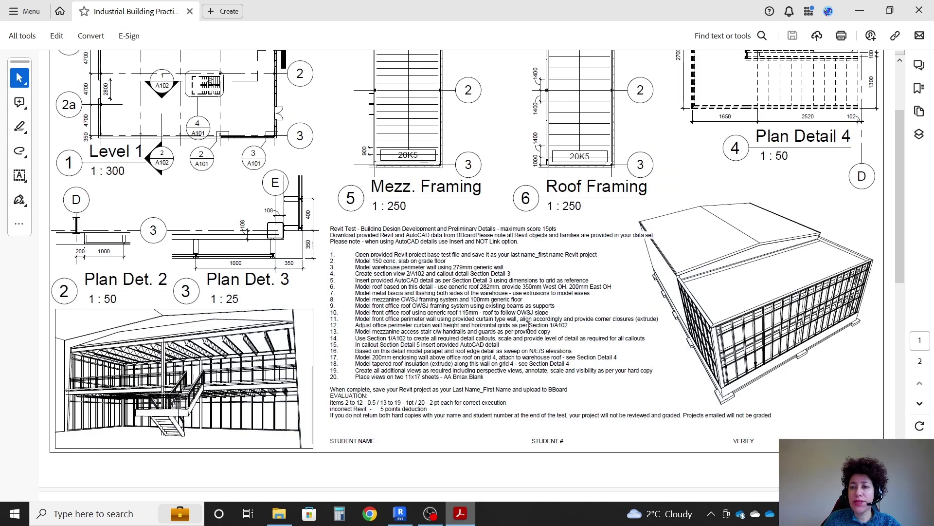
Step: Review the PDF notes, highlight the slab-on-grade floor requirement, and move to page 2's section details
{"action": "scroll", "coordinate": [530, 303], "scroll_direction": "down", "scroll_amount": 5}
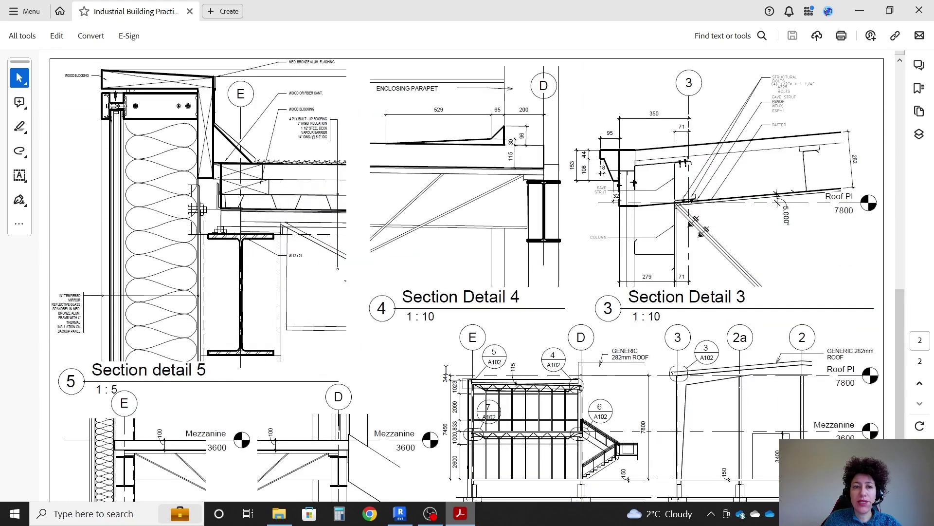
{"action": "scroll", "coordinate": [679, 350], "scroll_direction": "up", "scroll_amount": 6}
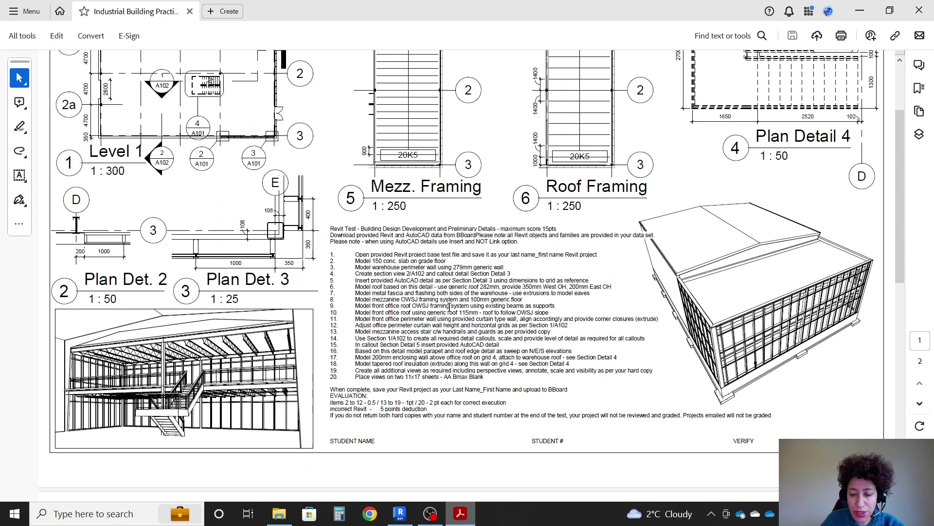
{"action": "scroll", "coordinate": [450, 307], "scroll_direction": "up", "scroll_amount": 2, "text": "ctrl"}
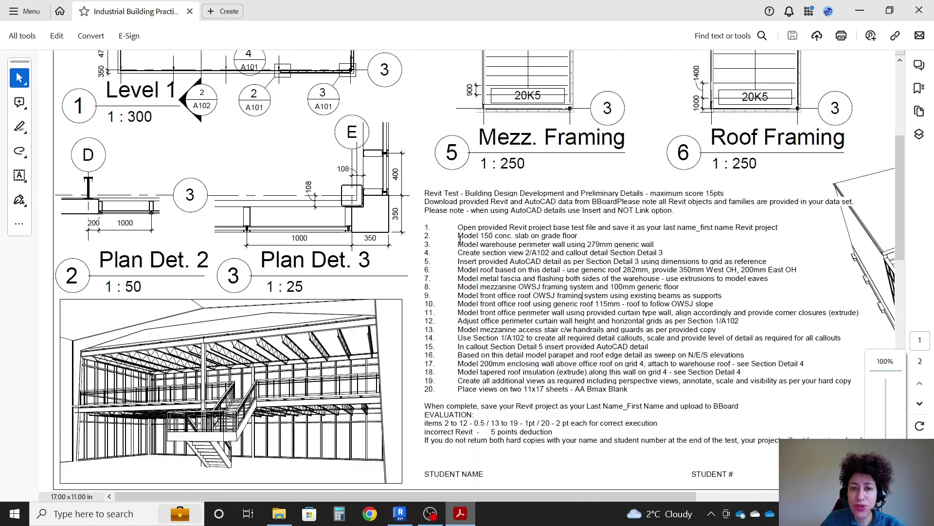
{"action": "left_click_drag", "start_coordinate": [458, 237], "coordinate": [578, 237]}
{"action": "left_click_drag", "start_coordinate": [422, 492], "coordinate": [669, 504]}
{"action": "scroll", "coordinate": [642, 335], "scroll_direction": "down", "scroll_amount": 10}
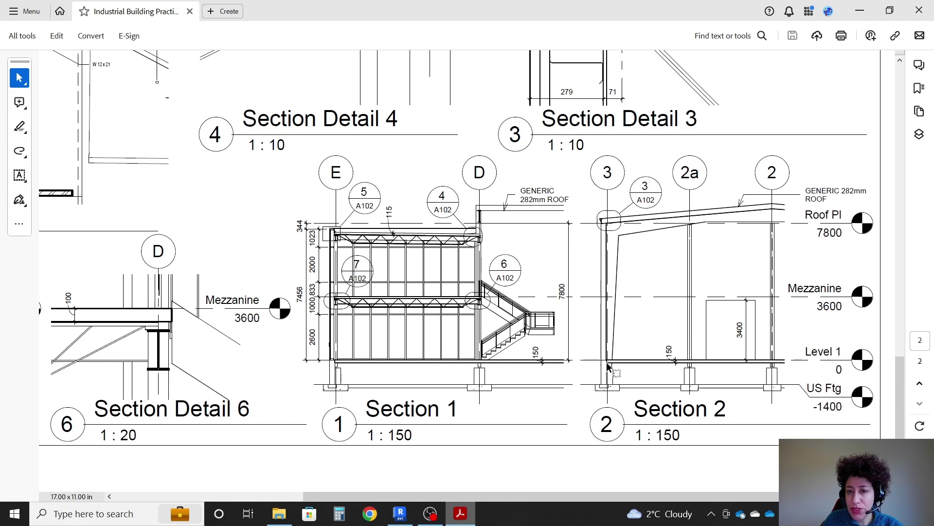
Step: Open the Level 1 floor plan in Revit and apply an underlay base level of US Ftg
{"action": "left_click", "coordinate": [400, 514]}
{"action": "double_click", "coordinate": [62, 346]}
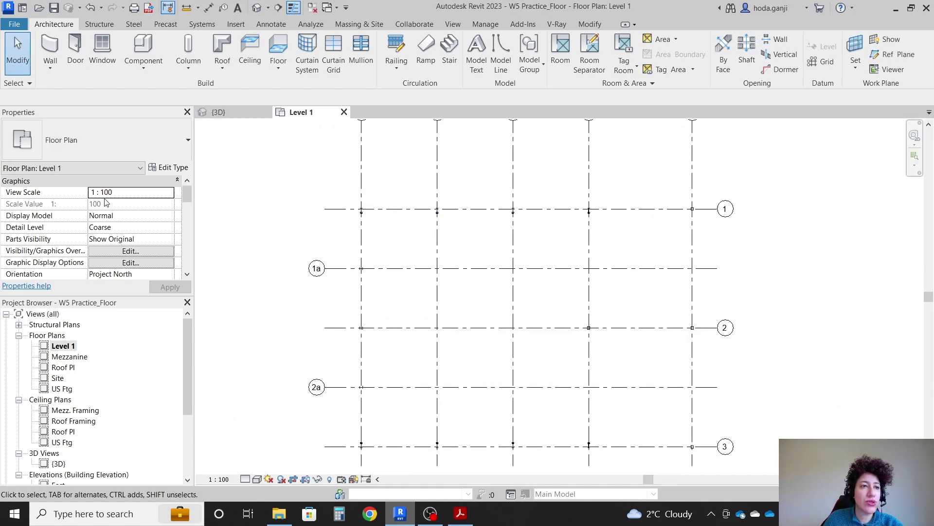
{"action": "scroll", "coordinate": [121, 219], "scroll_direction": "down", "scroll_amount": 5}
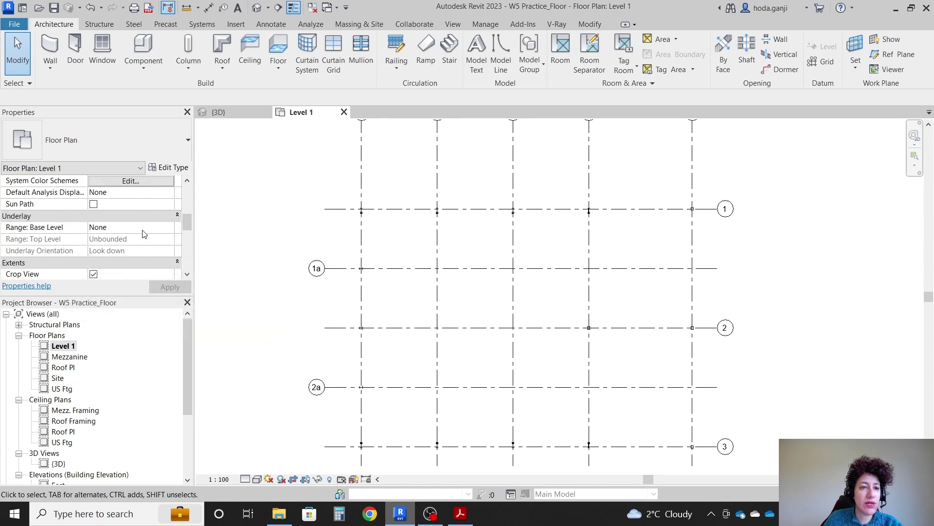
{"action": "left_click", "coordinate": [171, 227]}
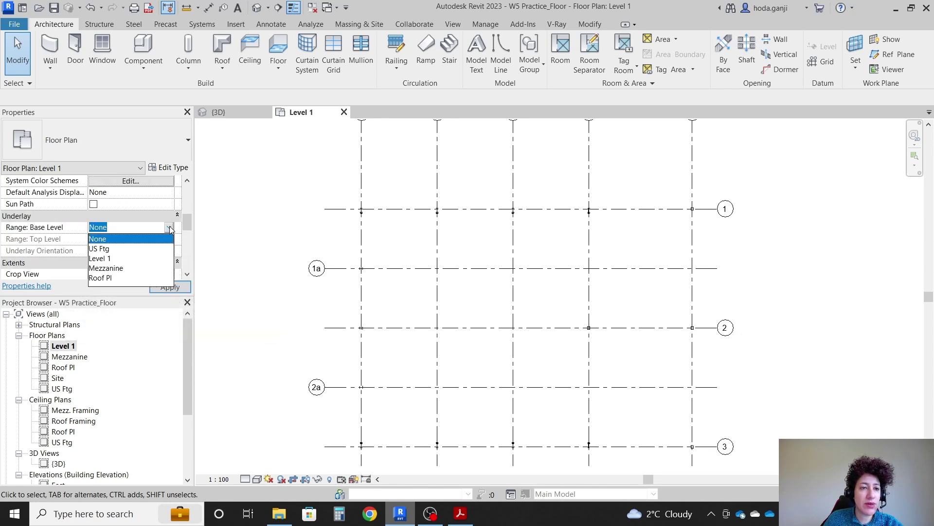
{"action": "left_click", "coordinate": [105, 248]}
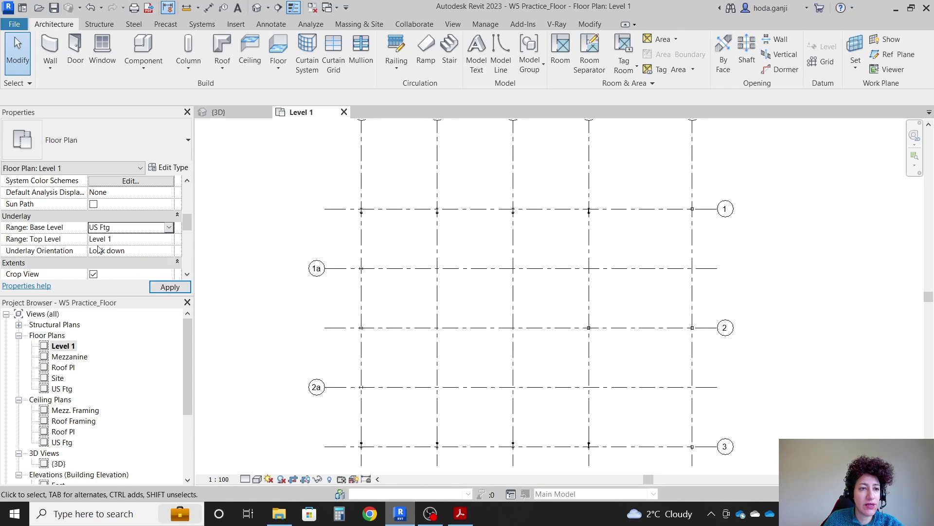
{"action": "left_click", "coordinate": [166, 286]}
{"action": "scroll", "coordinate": [378, 206], "scroll_direction": "up", "scroll_amount": 5}
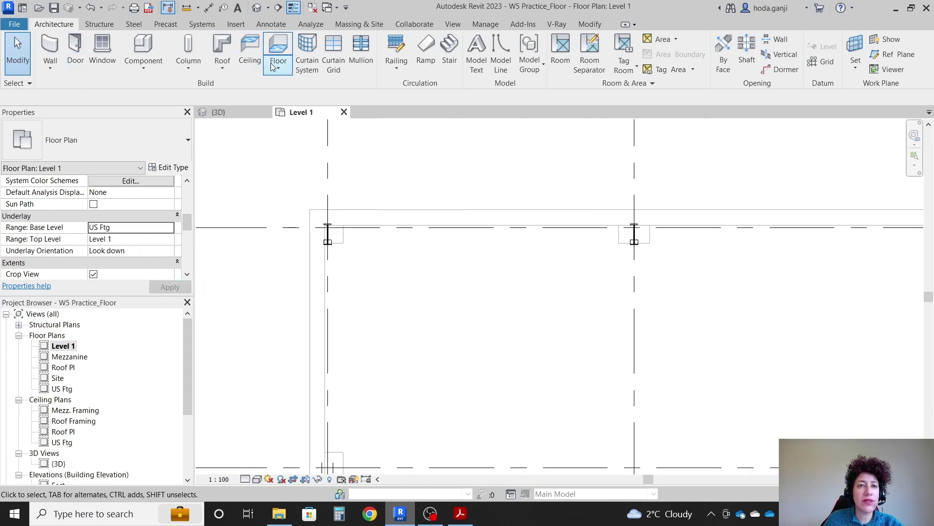
Step: Create a rectangular floor from the top-left column to the grid 3 corner, without attaching walls
{"action": "left_click", "coordinate": [278, 47]}
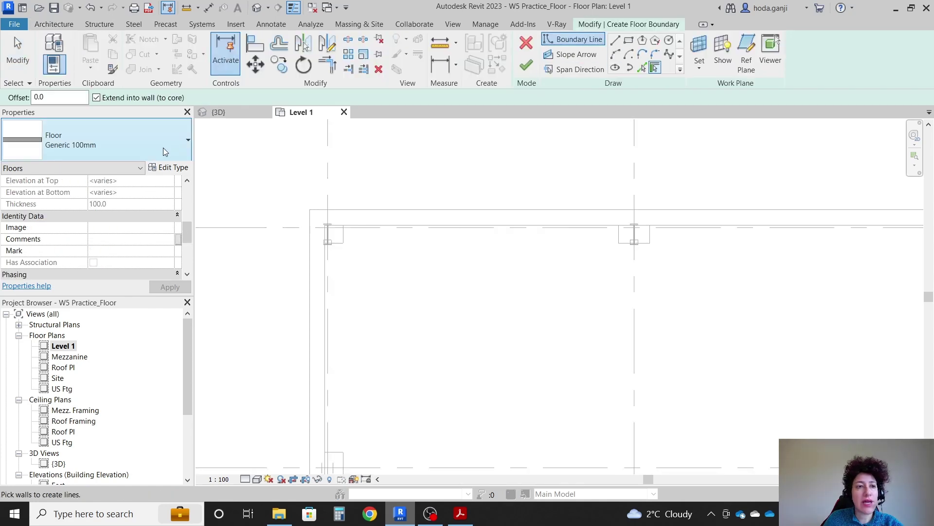
{"action": "left_click", "coordinate": [629, 42]}
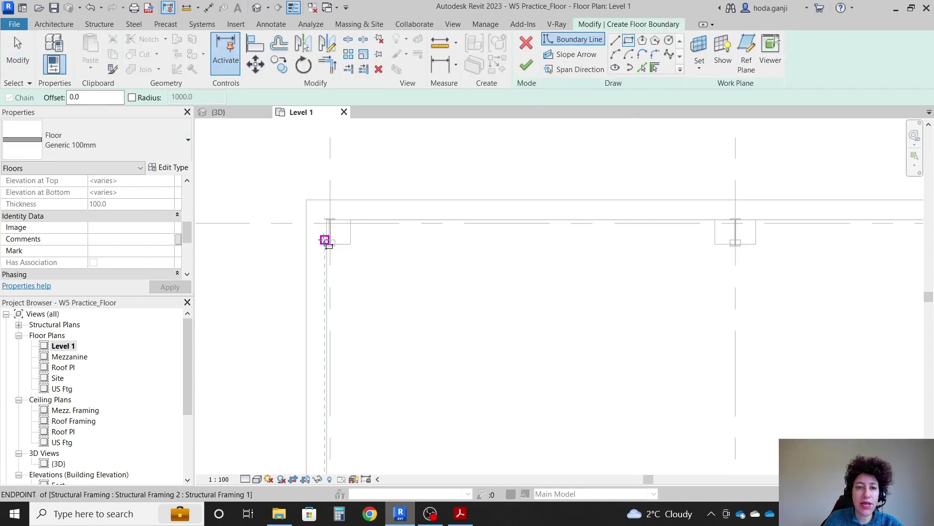
{"action": "scroll", "coordinate": [324, 236], "scroll_direction": "up", "scroll_amount": 4}
{"action": "left_click", "coordinate": [293, 141]}
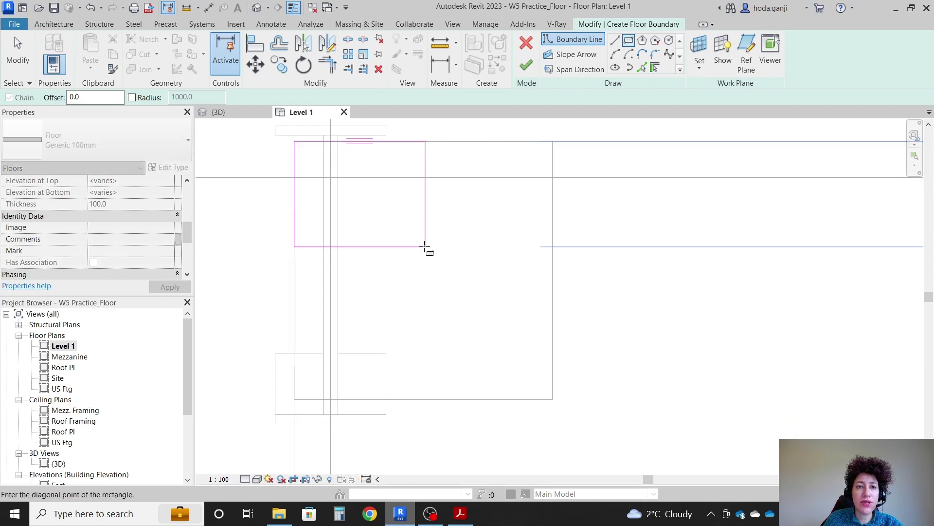
{"action": "scroll", "coordinate": [371, 211], "scroll_direction": "down", "scroll_amount": 5}
{"action": "scroll", "coordinate": [468, 278], "scroll_direction": "up", "scroll_amount": 8}
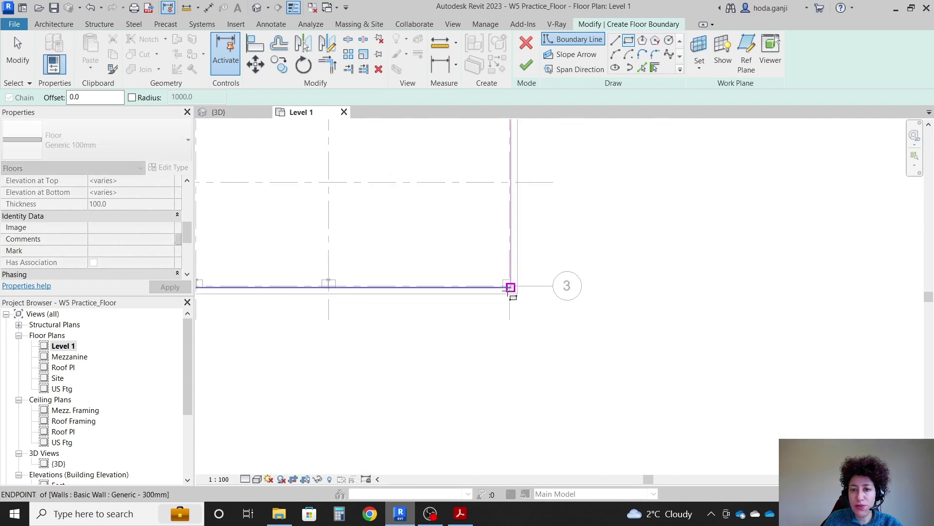
{"action": "left_click", "coordinate": [484, 286]}
{"action": "scroll", "coordinate": [484, 287], "scroll_direction": "down", "scroll_amount": 5}
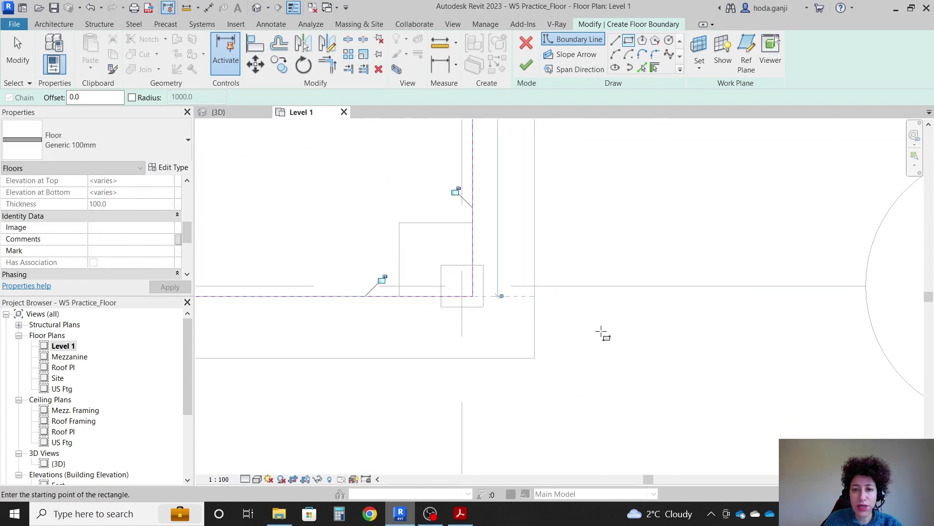
{"action": "left_click", "coordinate": [526, 65]}
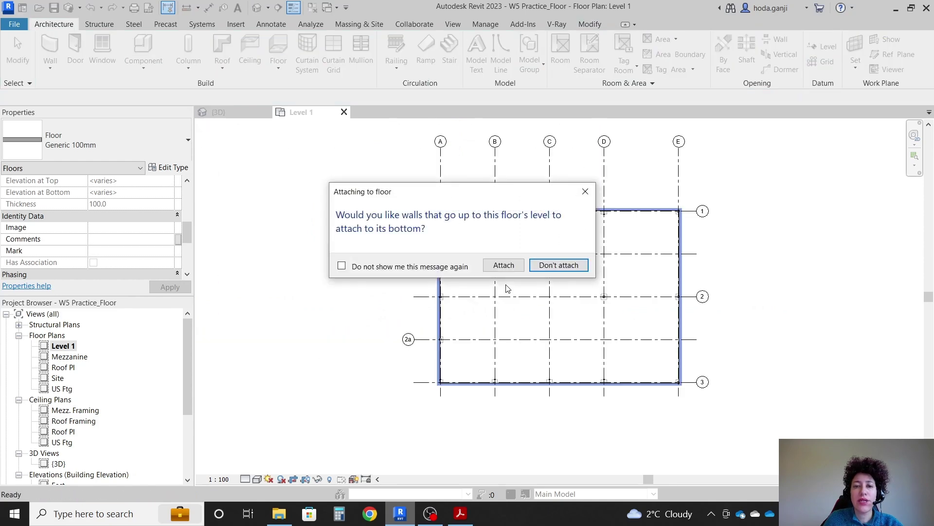
{"action": "left_click", "coordinate": [559, 265]}
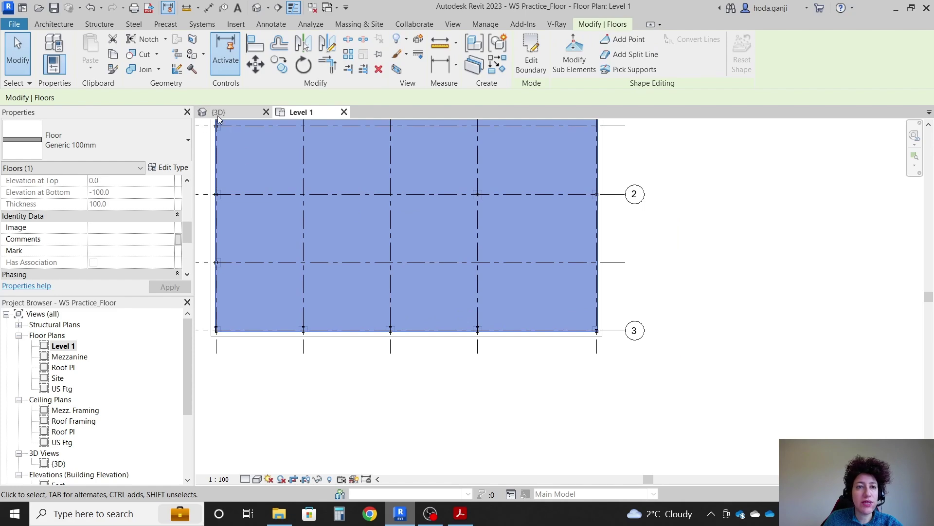
Step: Tile the plan and 3D views, zoom both to fit, and select notes 3 and 4 in the PDF
{"action": "key", "text": "w"}
{"action": "key", "text": "t"}
{"action": "key", "text": "z"}
{"action": "key", "text": "a"}
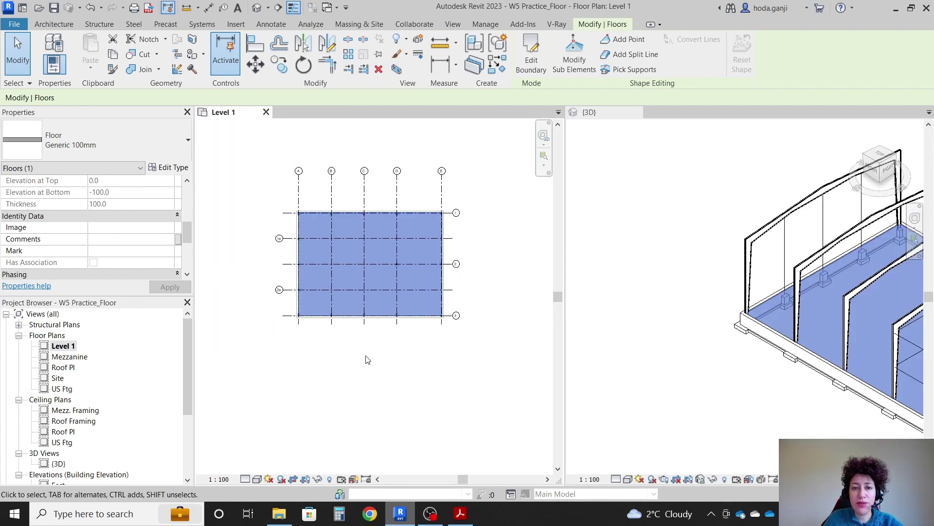
{"action": "scroll", "coordinate": [538, 209], "scroll_direction": "down", "scroll_amount": 3}
{"action": "scroll", "coordinate": [556, 212], "scroll_direction": "up", "scroll_amount": 3}
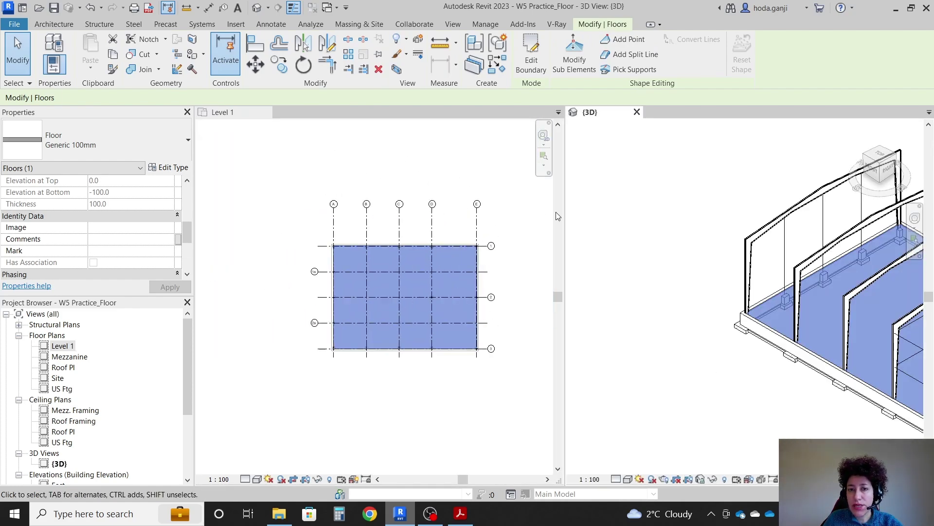
{"action": "left_click", "coordinate": [650, 232]}
{"action": "key", "text": "z"}
{"action": "key", "text": "f"}
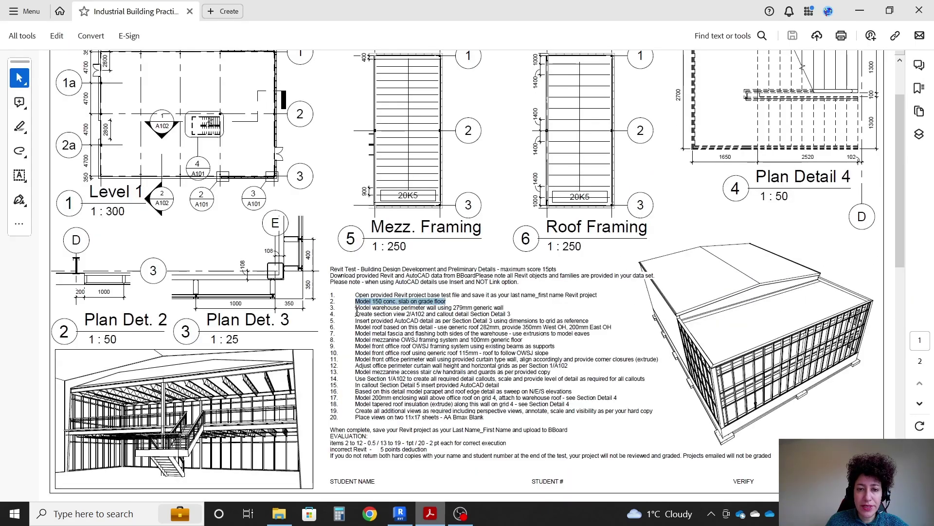
{"action": "left_click_drag", "start_coordinate": [357, 312], "coordinate": [503, 311]}
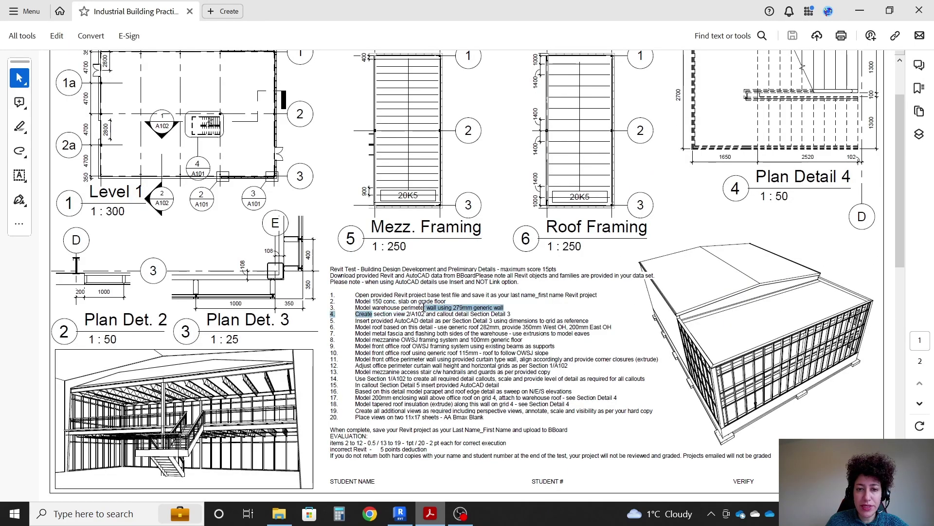
Step: Review the PDF notes and section details, highlighting the 279mm generic wall requirement, then return to Revit
{"action": "left_click", "coordinate": [392, 320]}
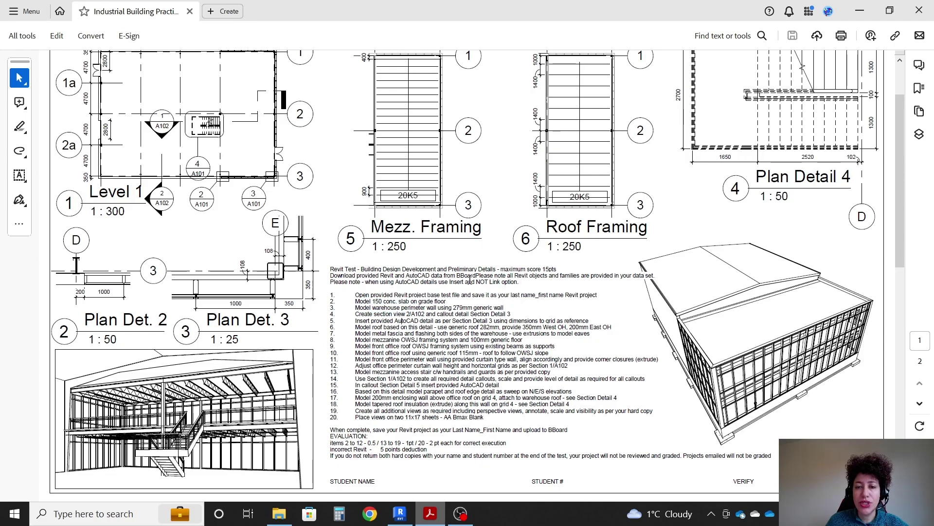
{"action": "scroll", "coordinate": [470, 279], "scroll_direction": "down", "scroll_amount": 1}
{"action": "scroll", "coordinate": [470, 279], "scroll_direction": "down", "scroll_amount": 10}
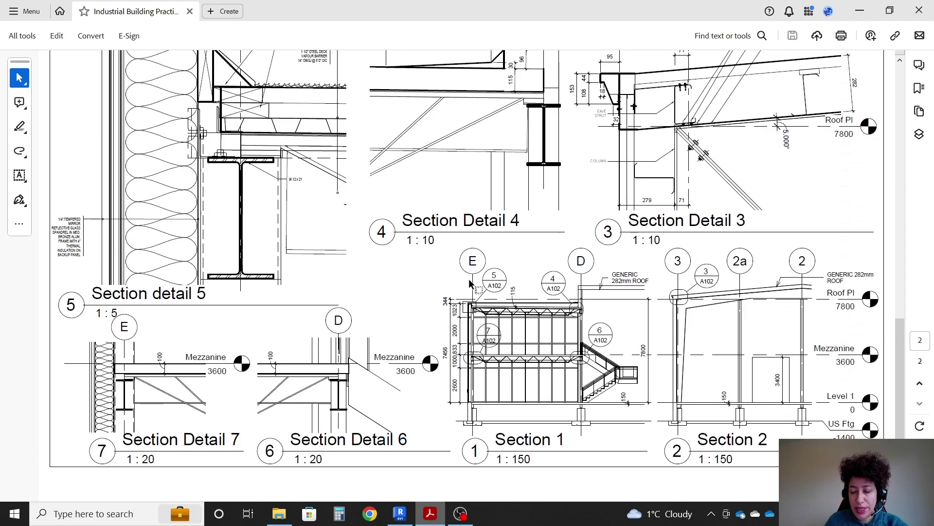
{"action": "scroll", "coordinate": [521, 264], "scroll_direction": "up", "scroll_amount": 2, "text": "ctrl"}
{"action": "scroll", "coordinate": [606, 355], "scroll_direction": "down", "scroll_amount": 7}
{"action": "scroll", "coordinate": [606, 355], "scroll_direction": "right", "scroll_amount": 10}
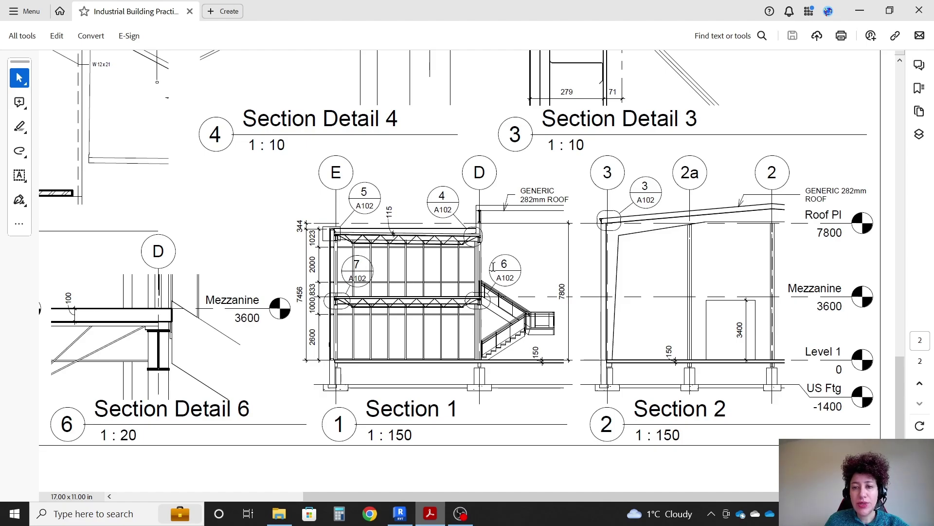
{"action": "scroll", "coordinate": [404, 282], "scroll_direction": "up", "scroll_amount": 15}
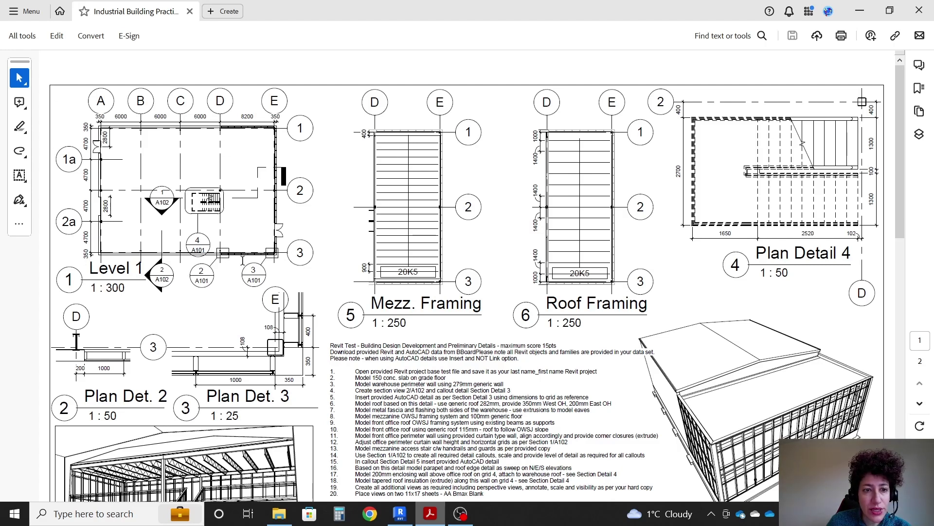
{"action": "scroll", "coordinate": [270, 100], "scroll_direction": "down", "scroll_amount": 2}
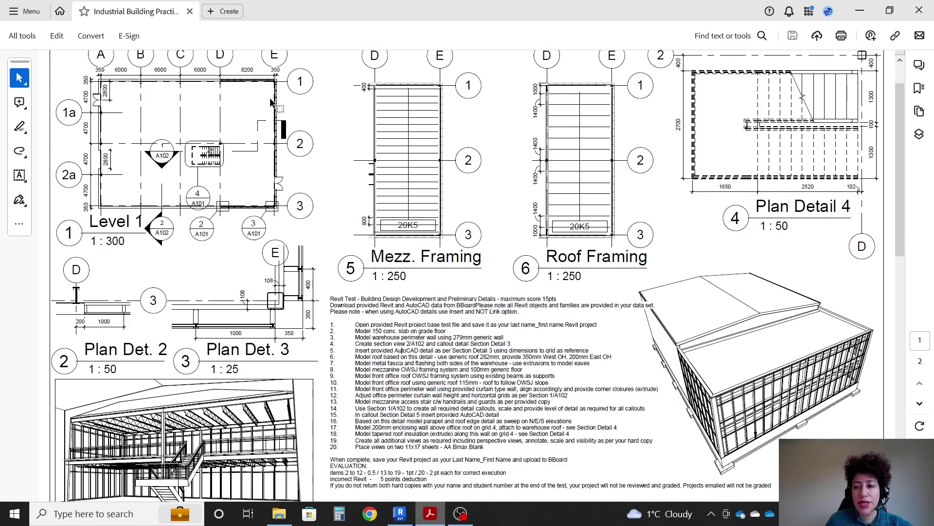
{"action": "scroll", "coordinate": [633, 287], "scroll_direction": "down", "scroll_amount": 1}
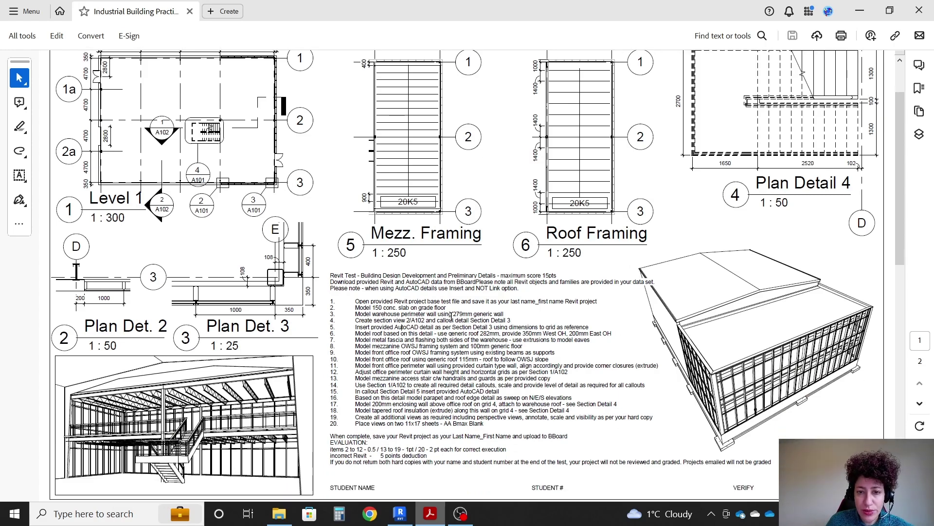
{"action": "left_click_drag", "start_coordinate": [452, 314], "coordinate": [502, 316]}
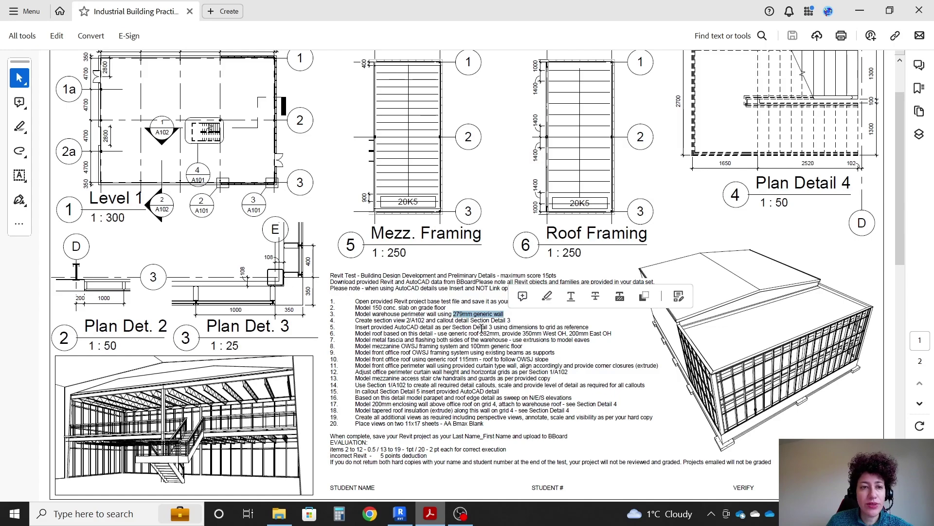
{"action": "scroll", "coordinate": [507, 301], "scroll_direction": "down", "scroll_amount": 5}
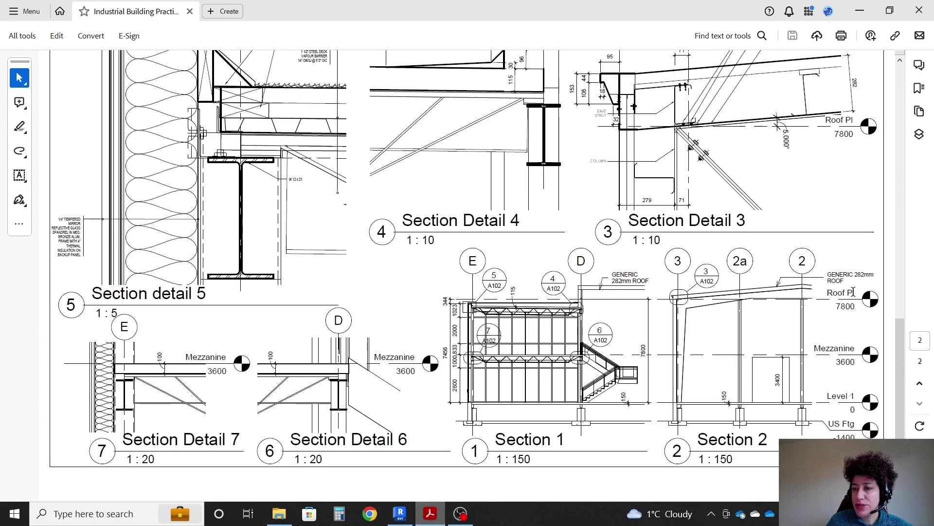
{"action": "left_click", "coordinate": [400, 514]}
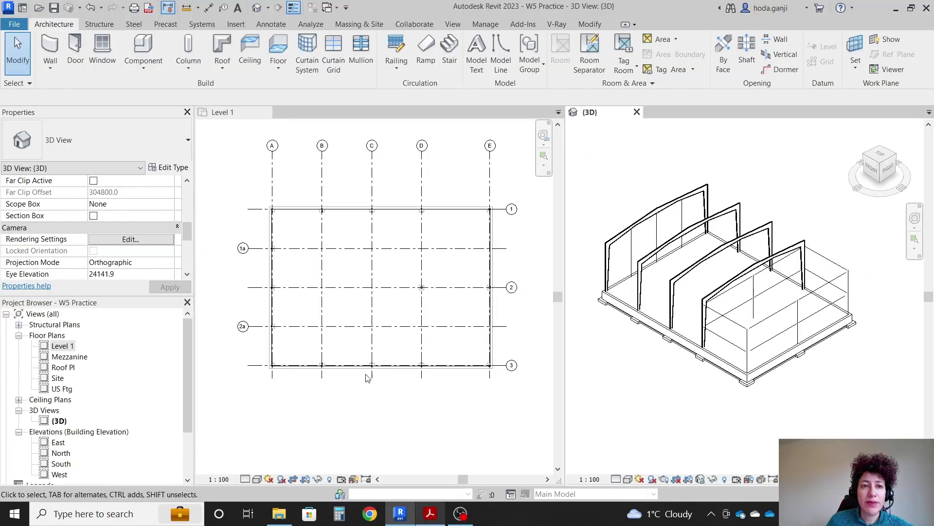
Step: Start the Wall tool with type Generic - 279mm located on Finish Face: Exterior
{"action": "scroll", "coordinate": [354, 344], "scroll_direction": "up", "scroll_amount": 1}
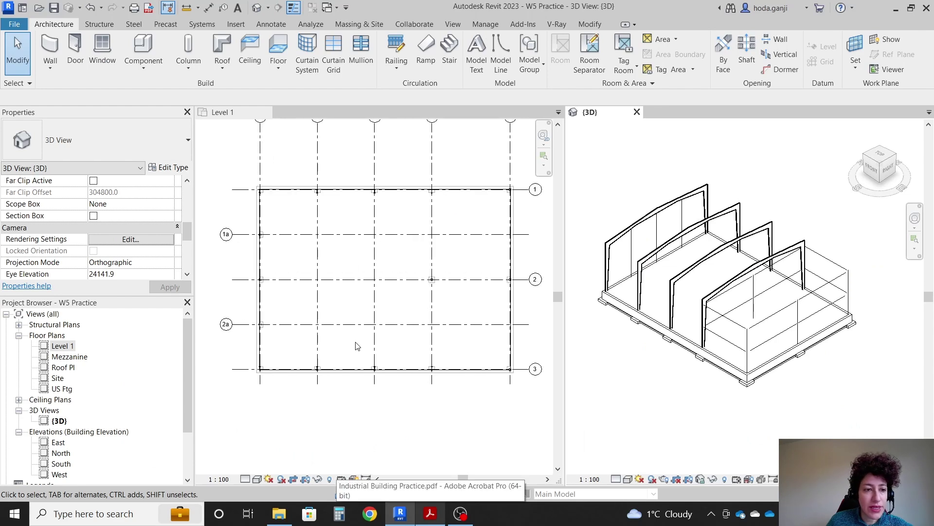
{"action": "scroll", "coordinate": [358, 346], "scroll_direction": "down", "scroll_amount": 1}
{"action": "key", "text": "w"}
{"action": "key", "text": "a"}
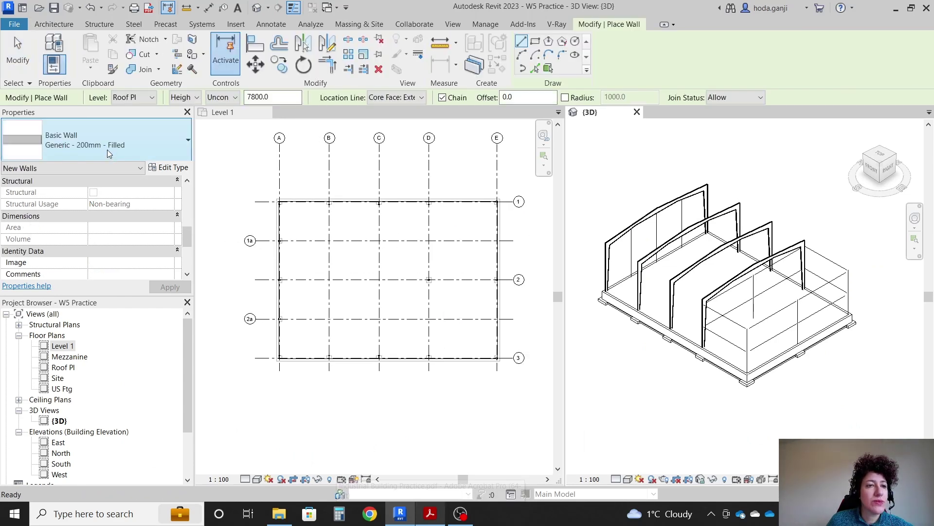
{"action": "left_click", "coordinate": [107, 149]}
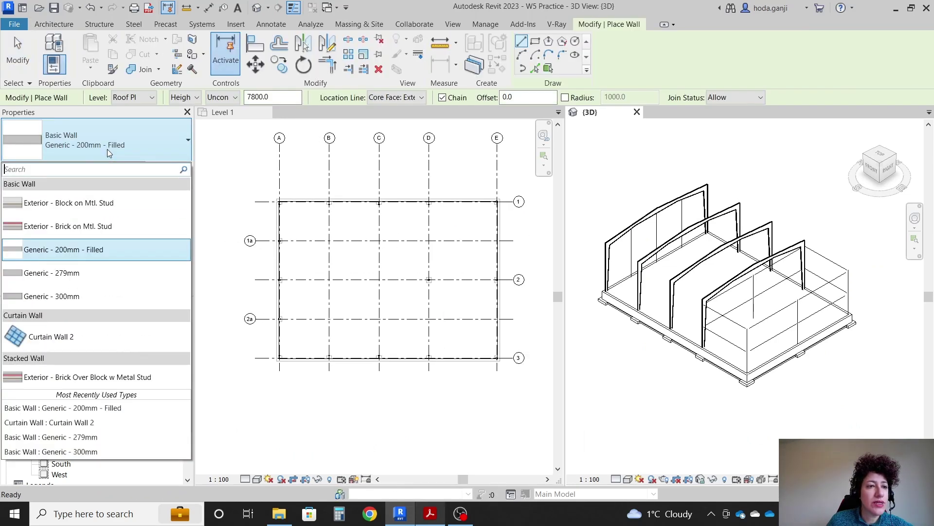
{"action": "left_click", "coordinate": [95, 274]}
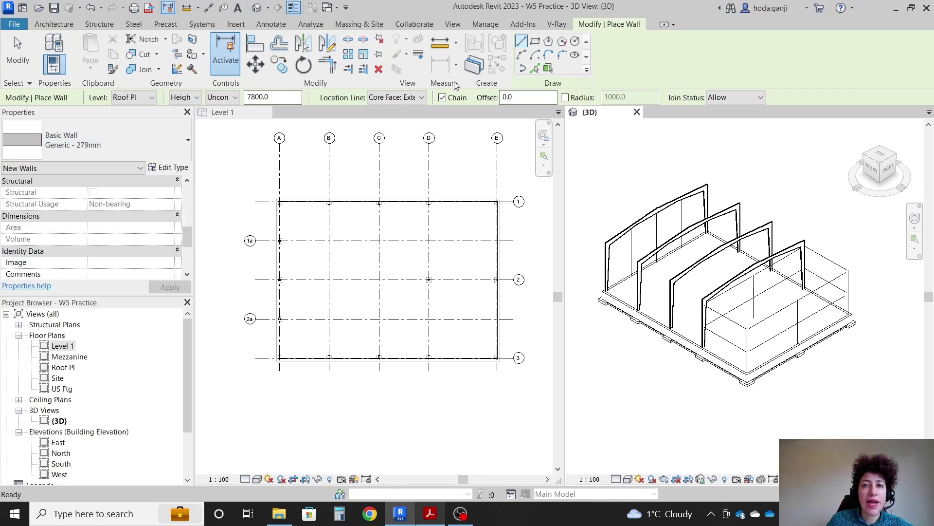
{"action": "left_click", "coordinate": [422, 98]}
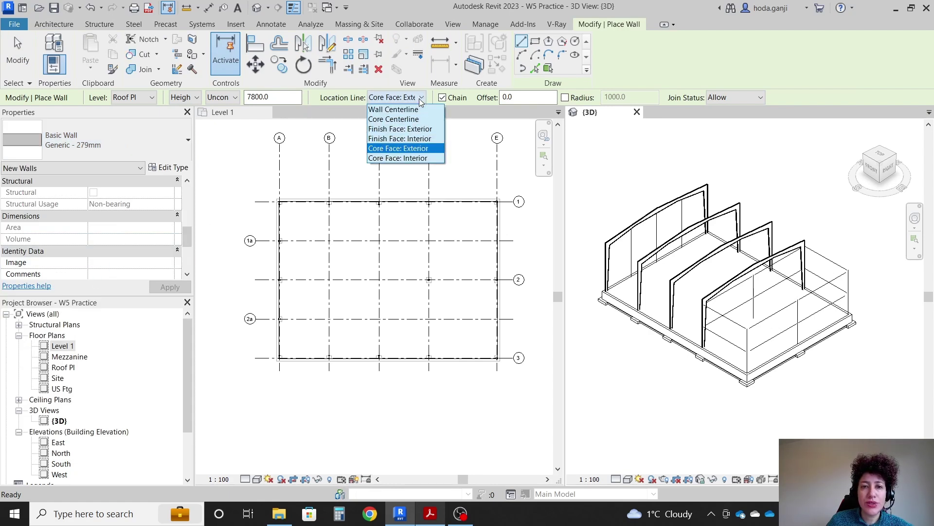
{"action": "left_click", "coordinate": [419, 129]}
Step: Check the instructions PDF, then set the wall Top Constraint to Roof Pl
{"action": "scroll", "coordinate": [398, 242], "scroll_direction": "down", "scroll_amount": 2}
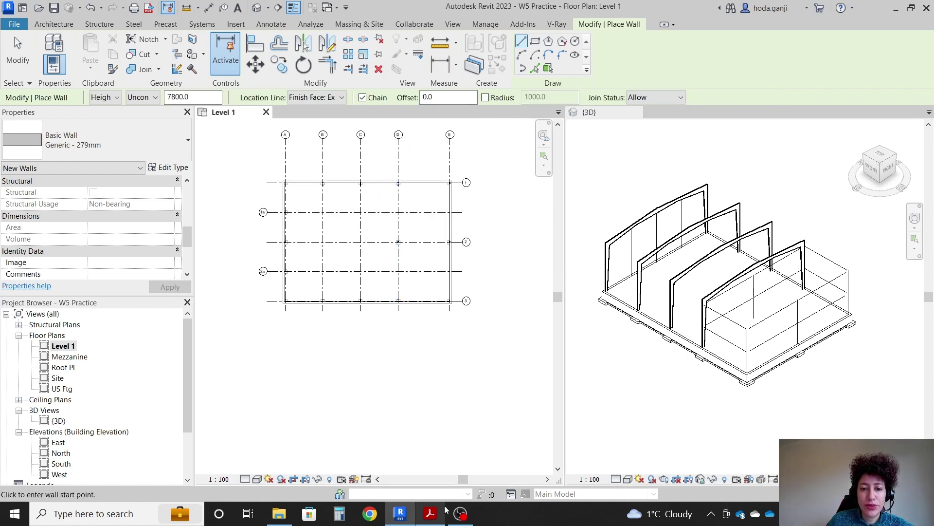
{"action": "left_click", "coordinate": [430, 515]}
{"action": "scroll", "coordinate": [164, 78], "scroll_direction": "up", "scroll_amount": 10}
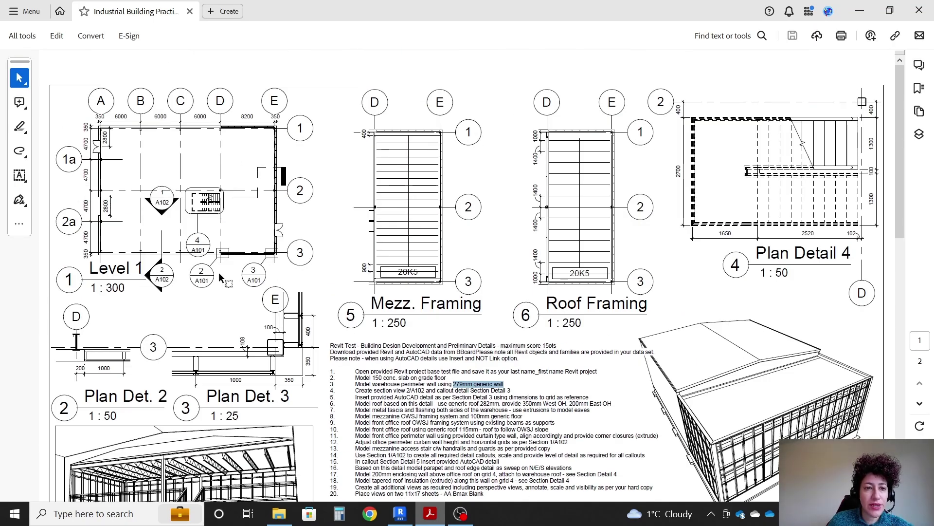
{"action": "left_click", "coordinate": [860, 10]}
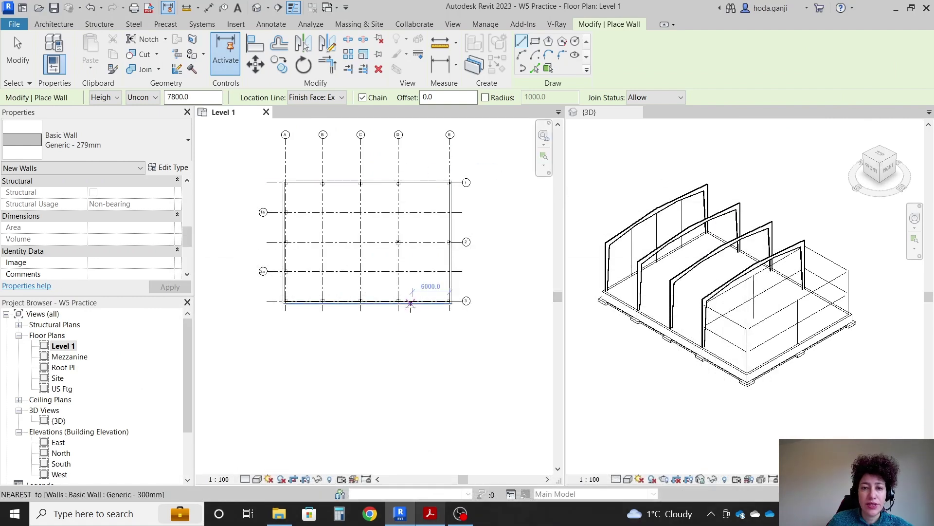
{"action": "scroll", "coordinate": [360, 265], "scroll_direction": "up", "scroll_amount": 3}
{"action": "scroll", "coordinate": [361, 265], "scroll_direction": "up", "scroll_amount": 4}
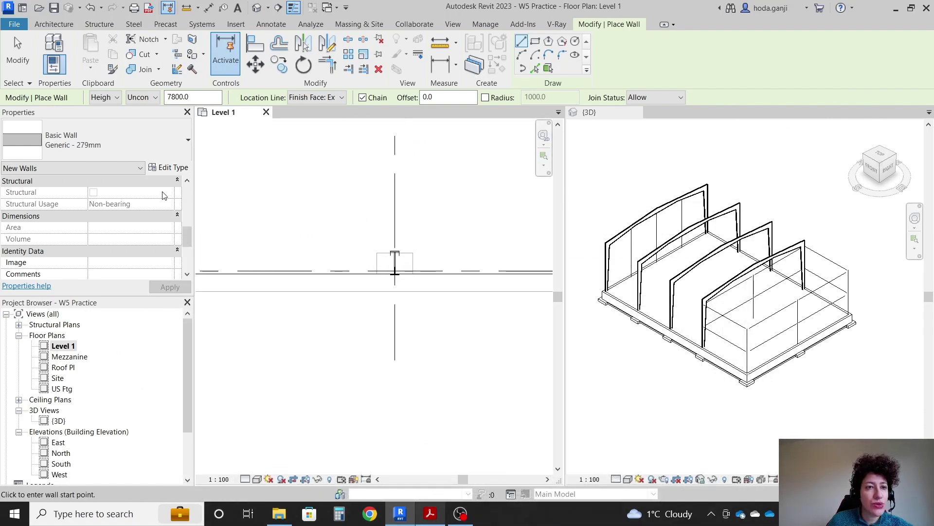
{"action": "scroll", "coordinate": [154, 215], "scroll_direction": "up", "scroll_amount": 4}
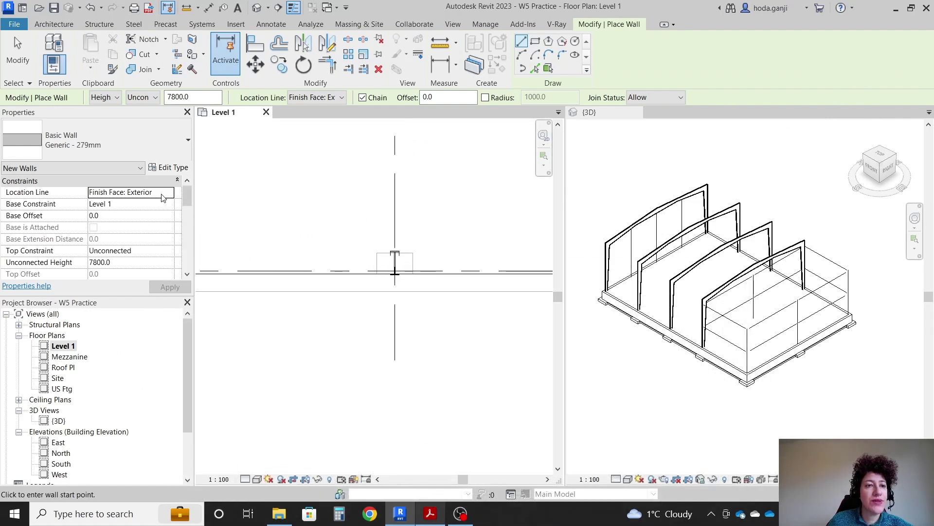
{"action": "left_click", "coordinate": [171, 252]}
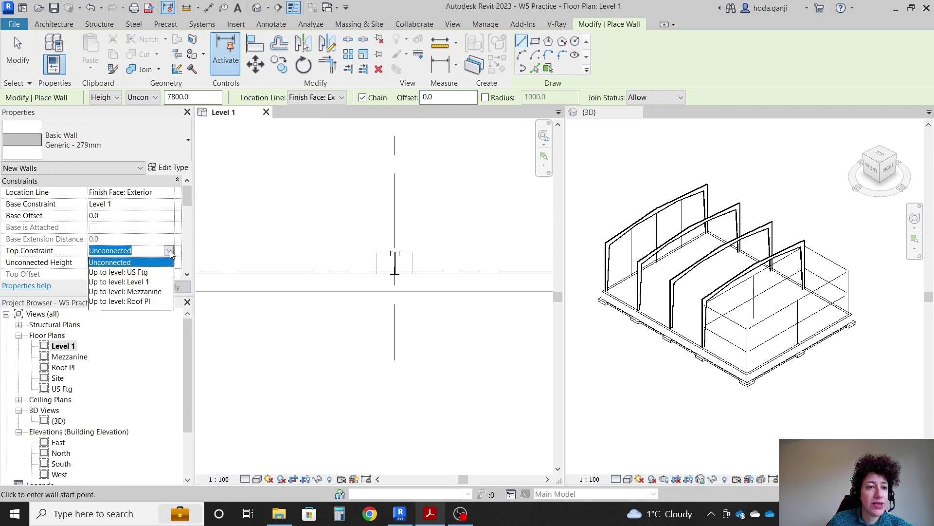
{"action": "left_click", "coordinate": [122, 301]}
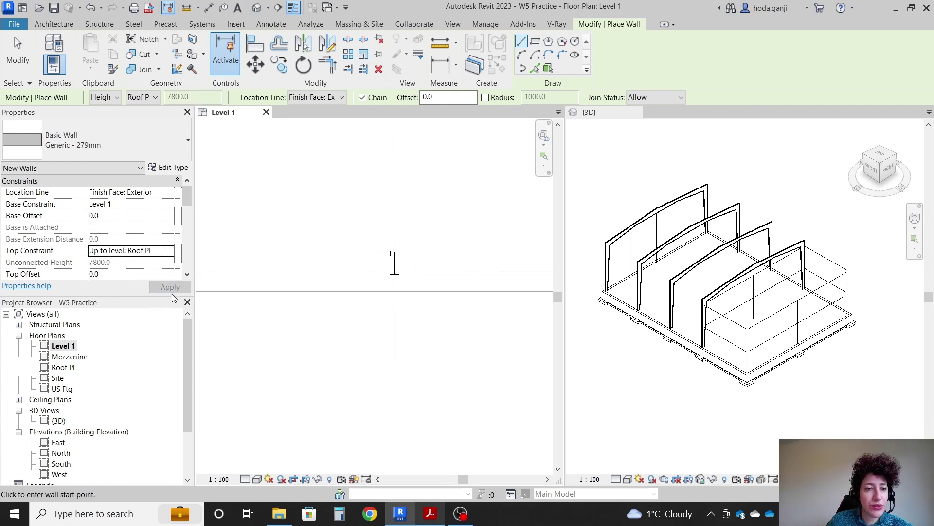
Step: Start the perimeter wall at the grid and wall intersection and place the bottom wall
{"action": "left_click", "coordinate": [398, 272]}
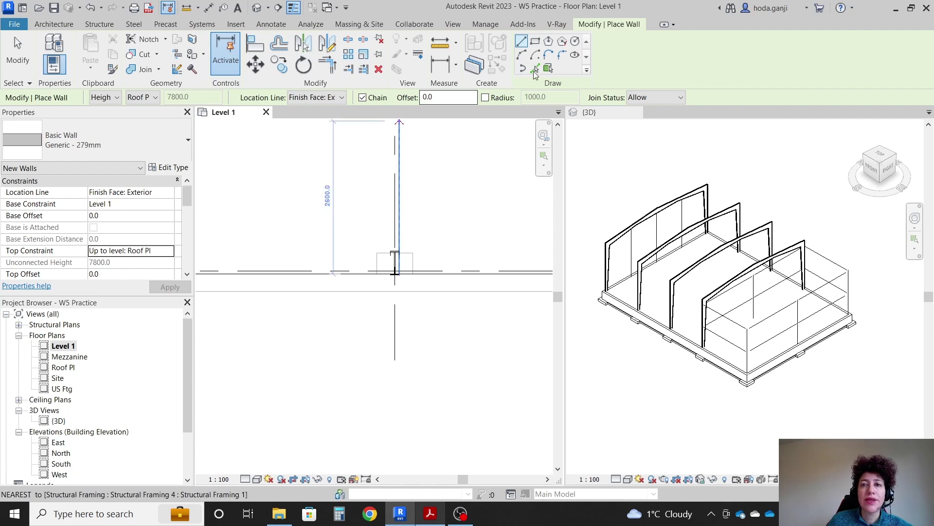
{"action": "left_click", "coordinate": [521, 43]}
{"action": "scroll", "coordinate": [397, 292], "scroll_direction": "up", "scroll_amount": 3}
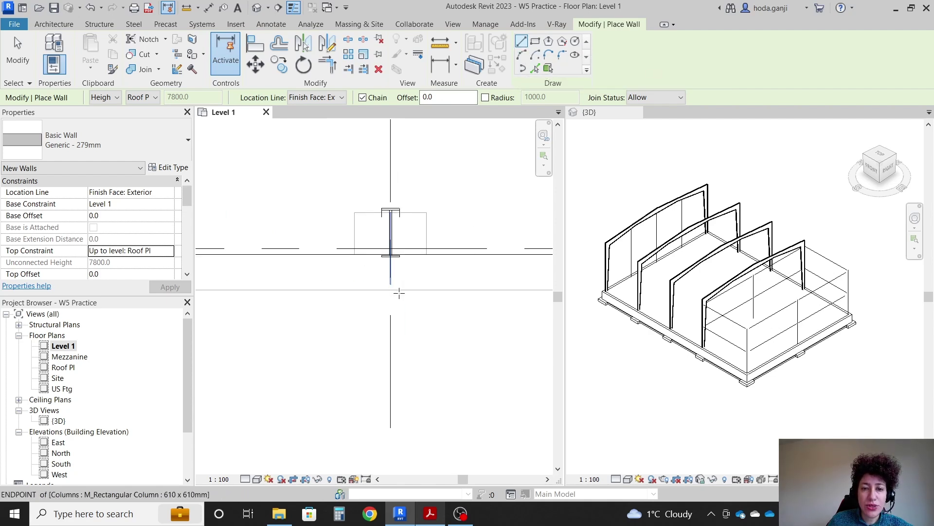
{"action": "left_click", "coordinate": [391, 290]}
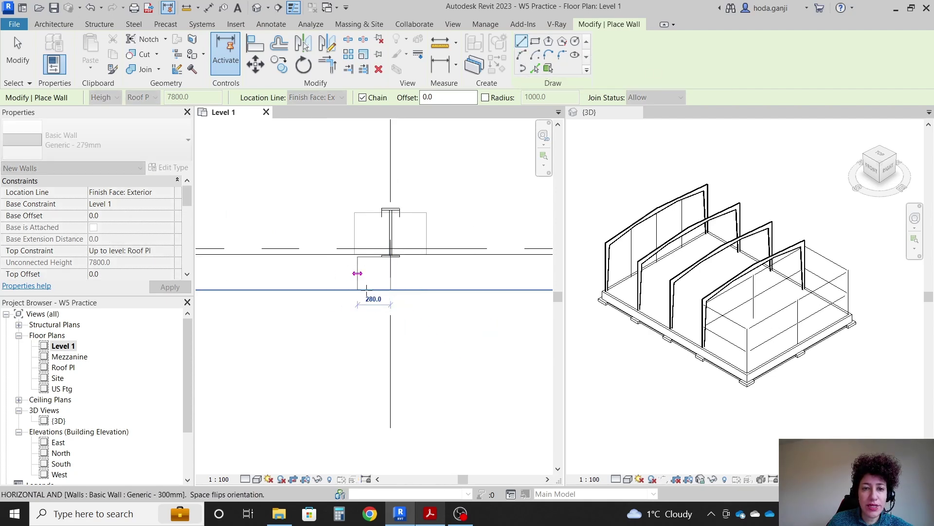
{"action": "scroll", "coordinate": [465, 290], "scroll_direction": "down", "scroll_amount": 4}
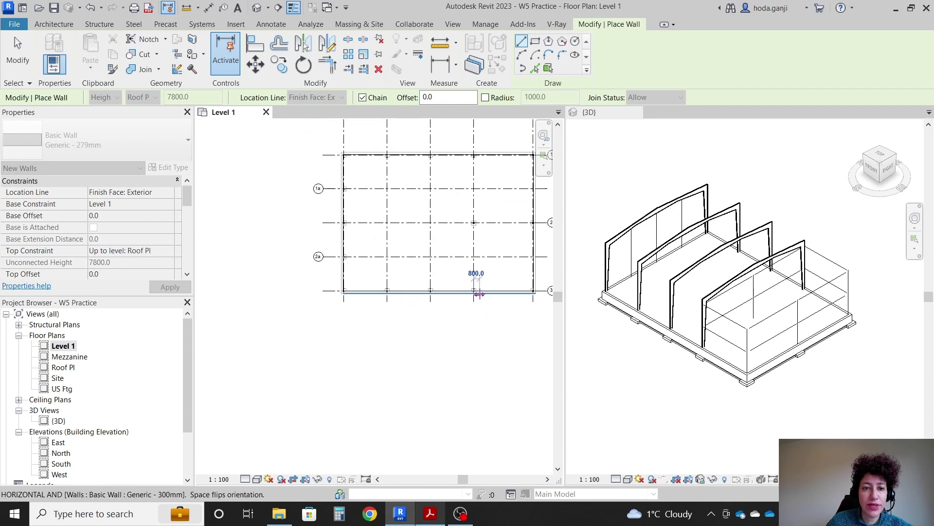
{"action": "scroll", "coordinate": [304, 293], "scroll_direction": "up", "scroll_amount": 5}
{"action": "left_click", "coordinate": [292, 327]}
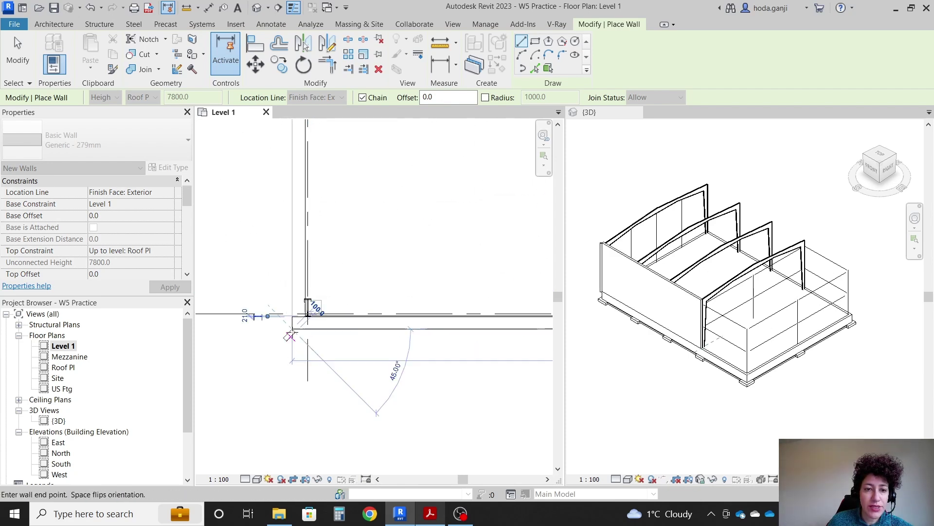
Step: Continue the walls up to the top-left corner and finish the run at grid D
{"action": "scroll", "coordinate": [297, 317], "scroll_direction": "down", "scroll_amount": 3}
{"action": "scroll", "coordinate": [285, 230], "scroll_direction": "down", "scroll_amount": 3}
{"action": "scroll", "coordinate": [306, 205], "scroll_direction": "up", "scroll_amount": 6}
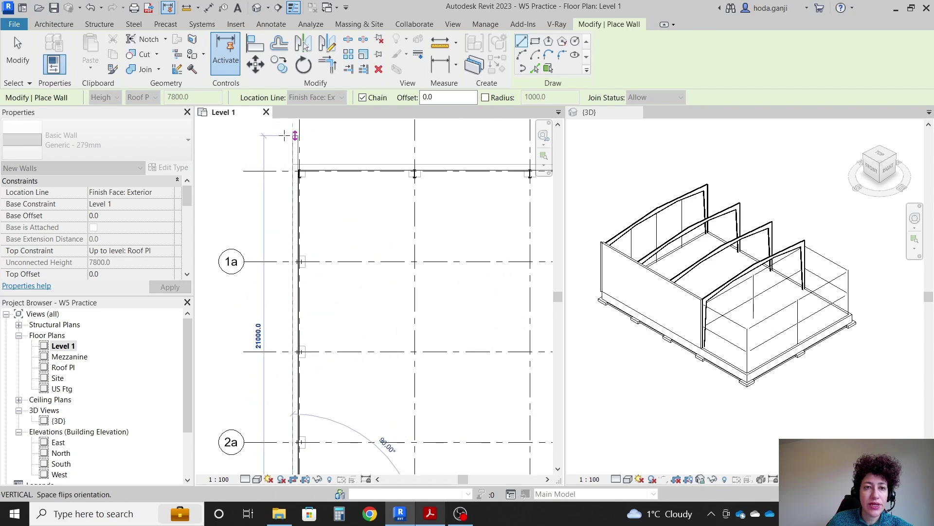
{"action": "left_click", "coordinate": [294, 202]}
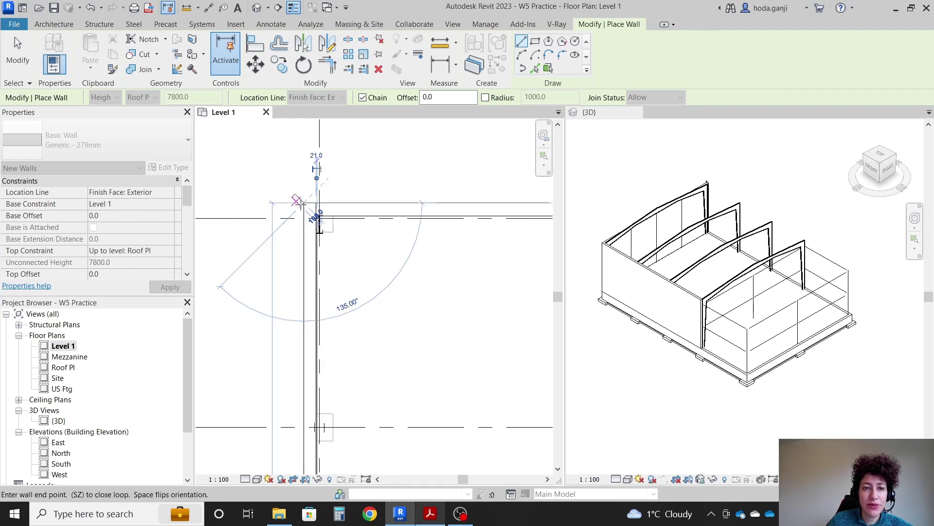
{"action": "scroll", "coordinate": [319, 188], "scroll_direction": "down", "scroll_amount": 6}
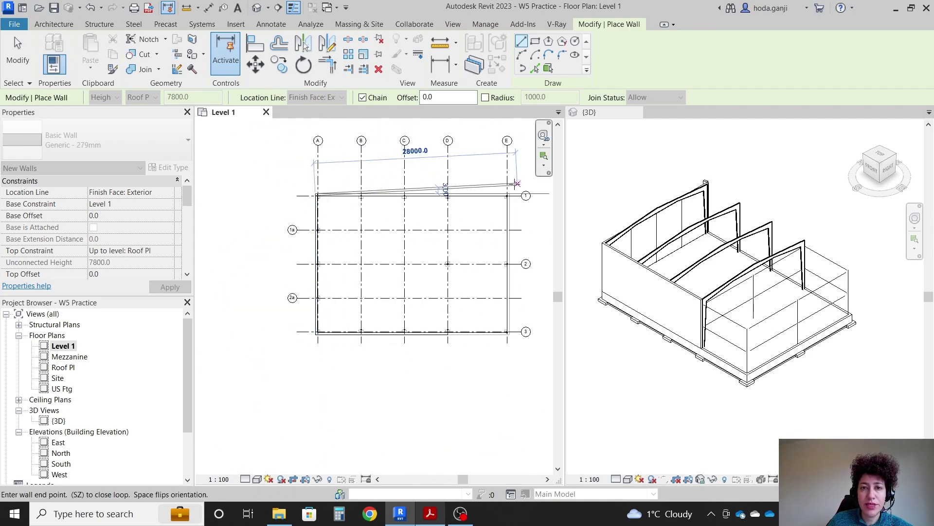
{"action": "scroll", "coordinate": [399, 263], "scroll_direction": "up", "scroll_amount": 5}
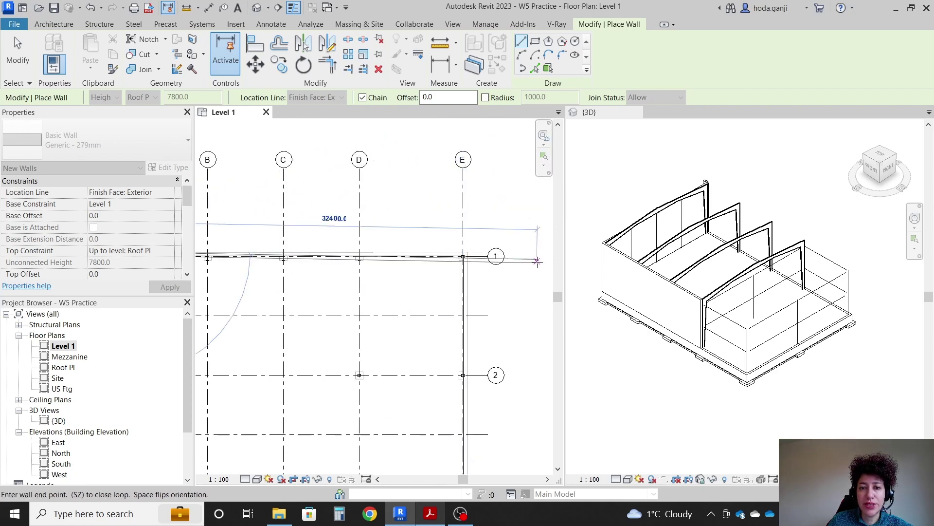
{"action": "scroll", "coordinate": [359, 228], "scroll_direction": "down", "scroll_amount": 3}
{"action": "scroll", "coordinate": [359, 228], "scroll_direction": "up", "scroll_amount": 6}
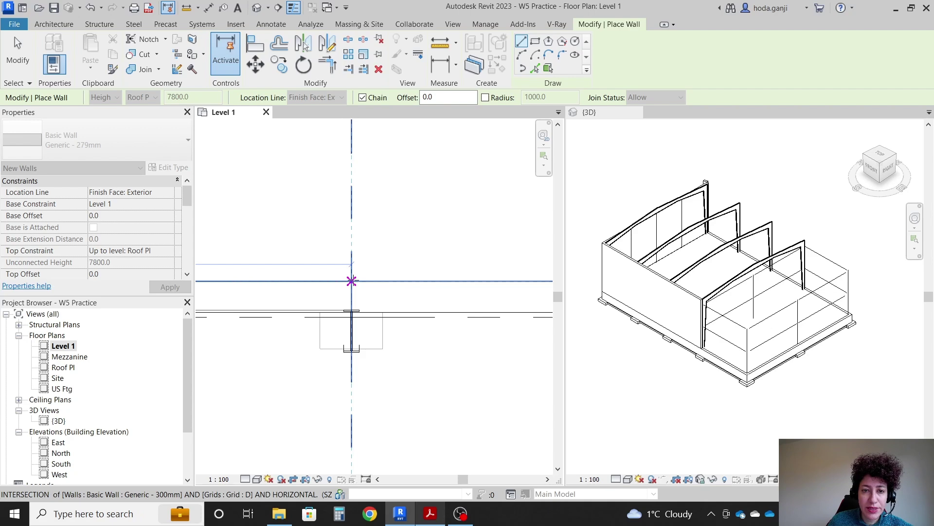
{"action": "left_click", "coordinate": [351, 281]}
{"action": "key", "text": "Escape"}
{"action": "key", "text": "Escape"}
{"action": "scroll", "coordinate": [769, 234], "scroll_direction": "down", "scroll_amount": 2}
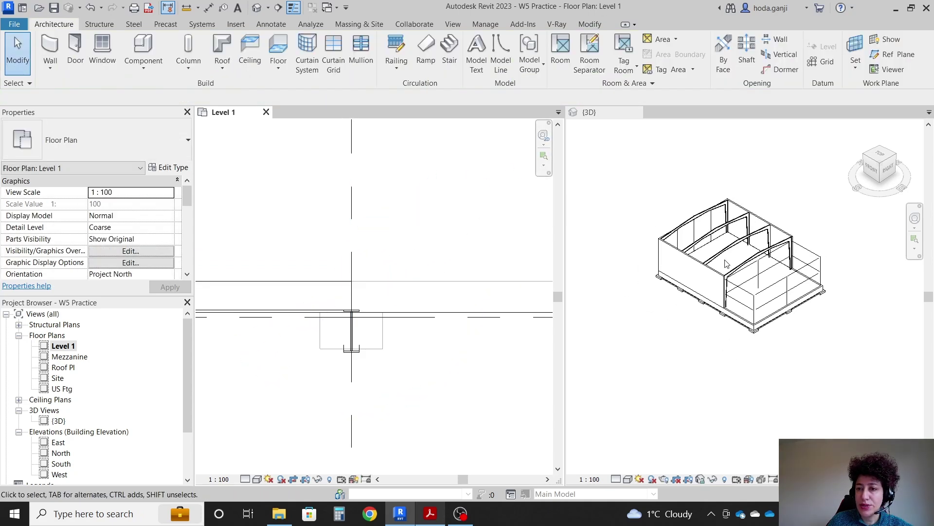
{"action": "left_click", "coordinate": [430, 514]}
Step: Highlight item 4's section view instruction, review Section 2 in the PDF, and return to Revit
{"action": "left_click_drag", "start_coordinate": [457, 253], "coordinate": [663, 250]}
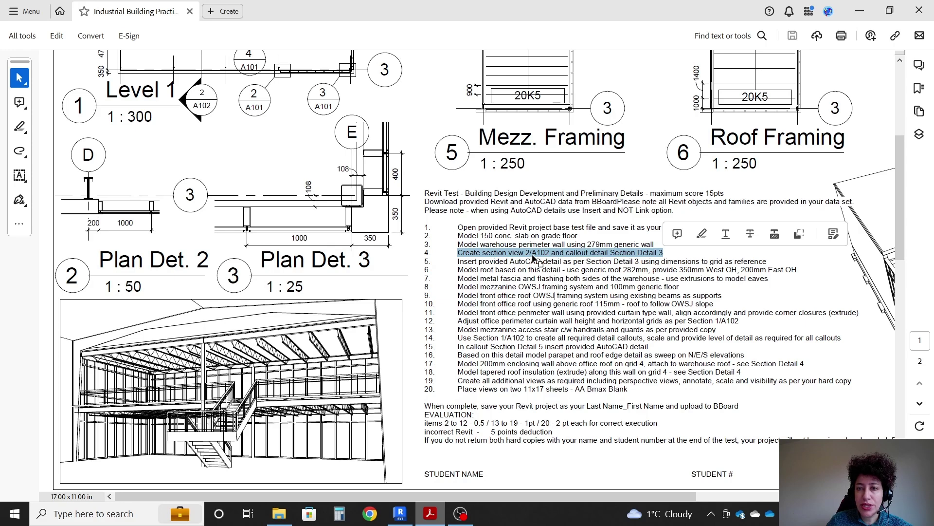
{"action": "scroll", "coordinate": [480, 294], "scroll_direction": "up", "scroll_amount": 3}
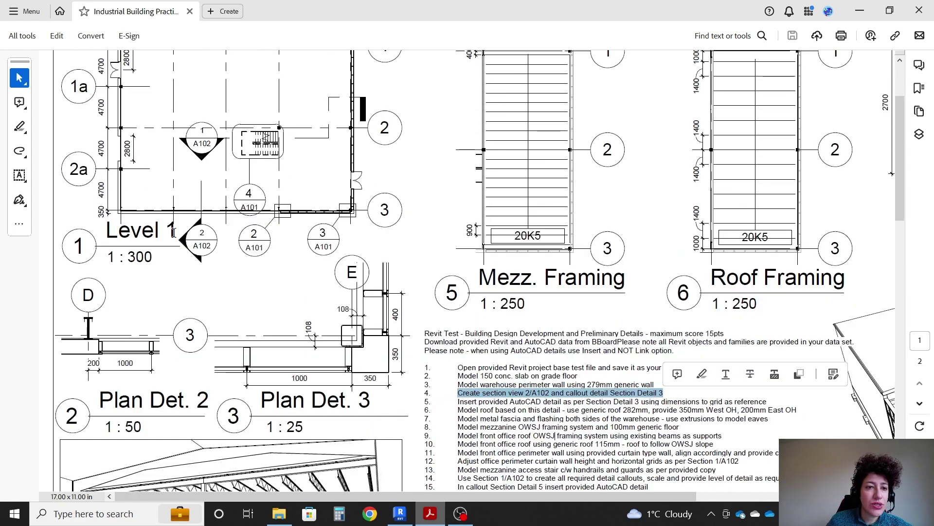
{"action": "scroll", "coordinate": [555, 435], "scroll_direction": "up", "scroll_amount": 2}
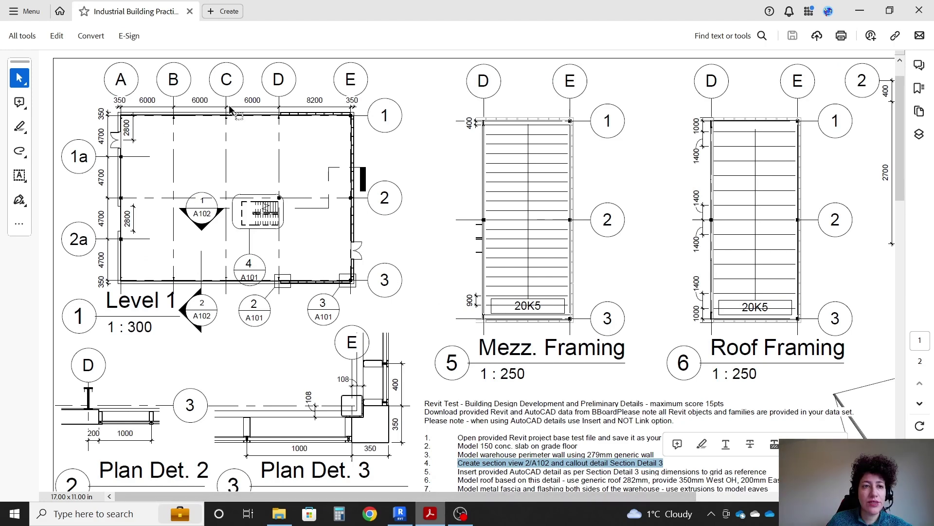
{"action": "left_click_drag", "start_coordinate": [592, 500], "coordinate": [780, 501]}
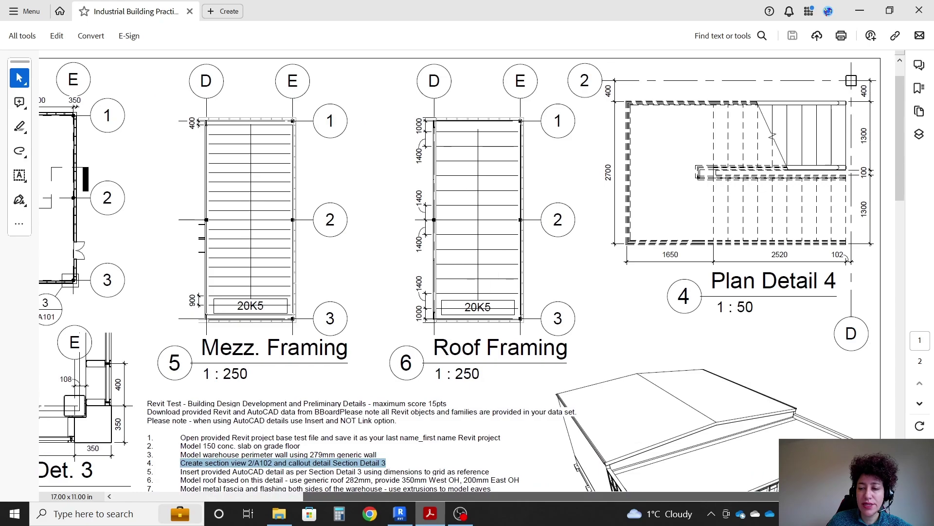
{"action": "scroll", "coordinate": [783, 281], "scroll_direction": "down", "scroll_amount": 10}
{"action": "scroll", "coordinate": [782, 281], "scroll_direction": "down", "scroll_amount": 5}
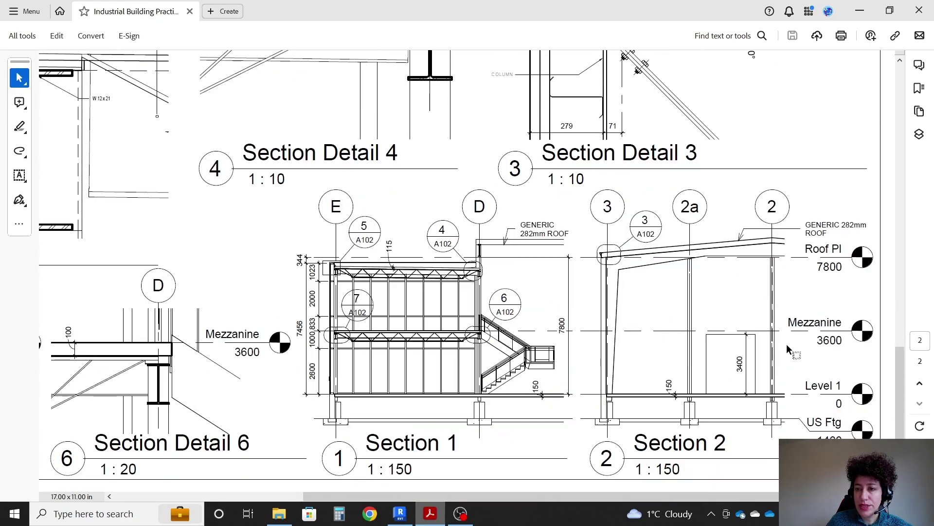
{"action": "left_click", "coordinate": [400, 518]}
{"action": "scroll", "coordinate": [436, 297], "scroll_direction": "down", "scroll_amount": 6}
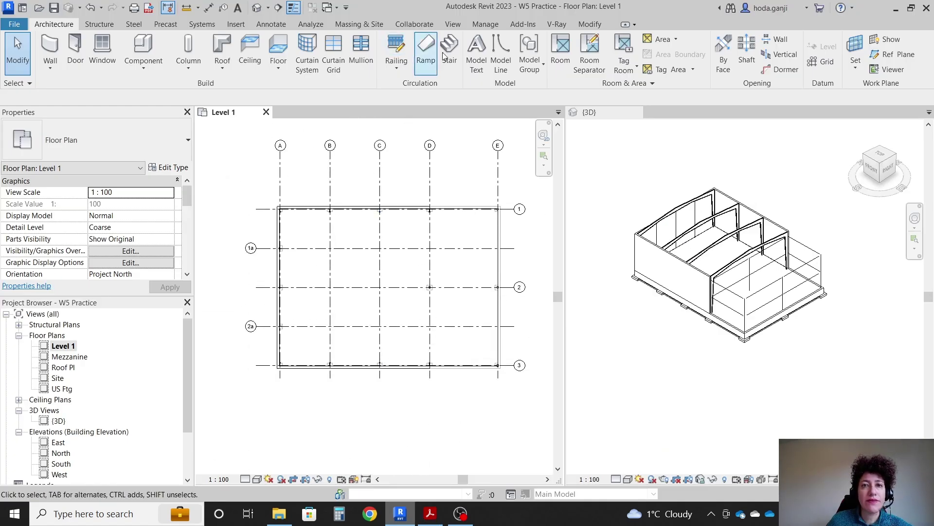
Step: Draw a vertical section line across Level 1 through grids 3, 2a and 2, and open its view
{"action": "left_click", "coordinate": [454, 27]}
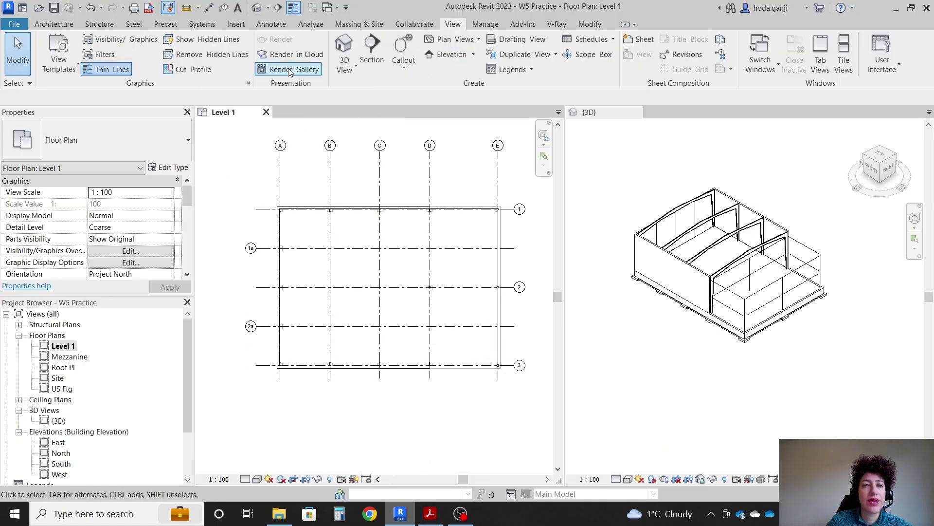
{"action": "left_click", "coordinate": [372, 56]}
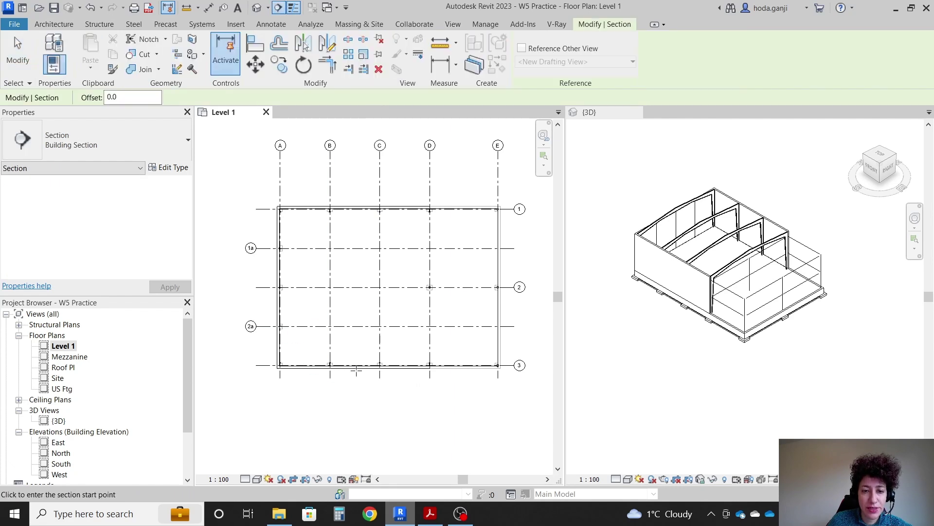
{"action": "left_click", "coordinate": [359, 381]}
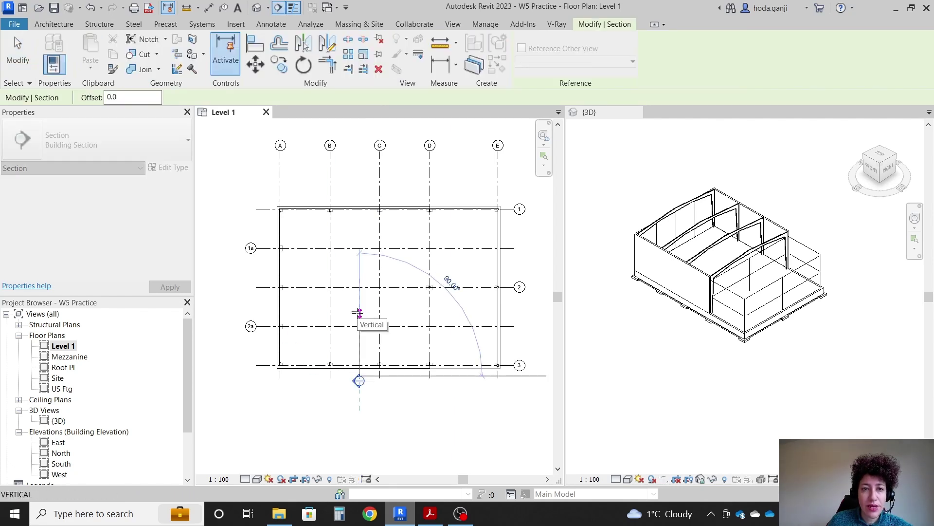
{"action": "scroll", "coordinate": [359, 281], "scroll_direction": "up", "scroll_amount": 1}
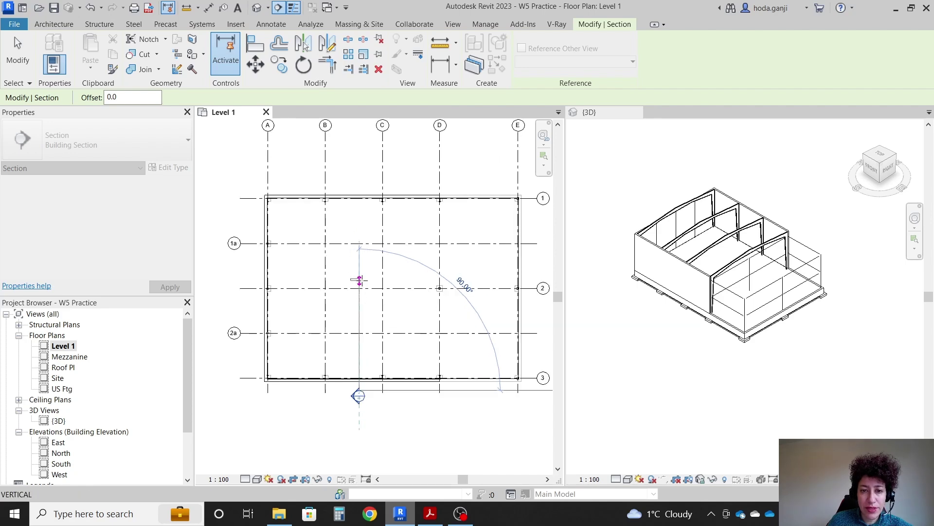
{"action": "scroll", "coordinate": [359, 281], "scroll_direction": "up", "scroll_amount": 1}
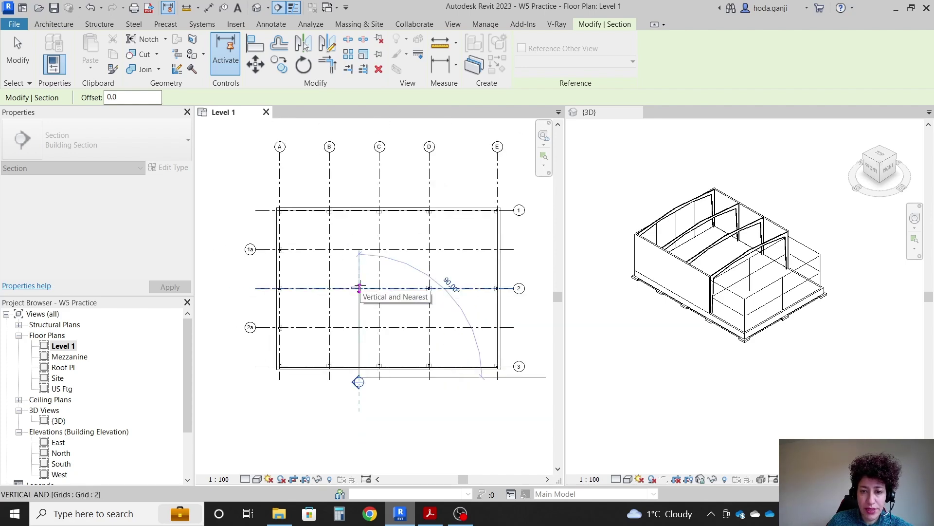
{"action": "scroll", "coordinate": [359, 288], "scroll_direction": "up", "scroll_amount": 3}
{"action": "scroll", "coordinate": [359, 279], "scroll_direction": "down", "scroll_amount": 3}
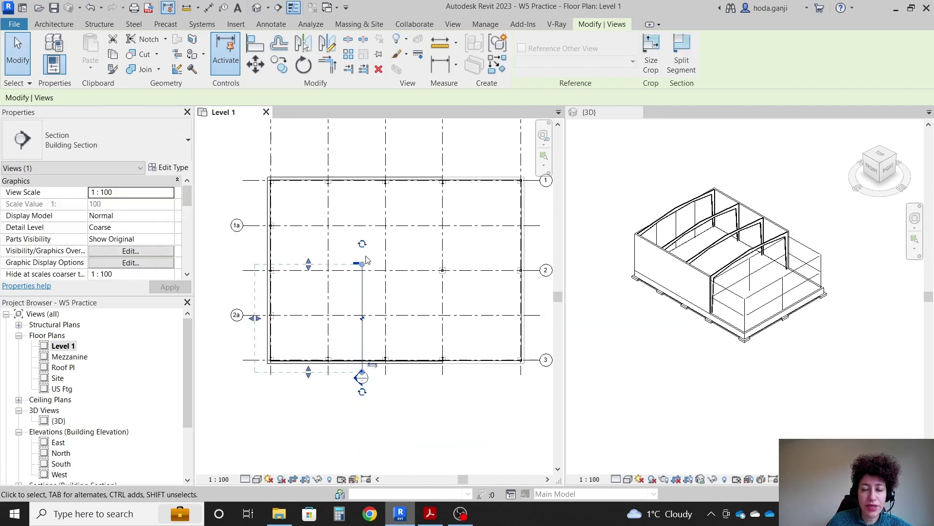
{"action": "left_click", "coordinate": [361, 376]}
{"action": "key", "text": "Escape"}
{"action": "double_click", "coordinate": [355, 382]}
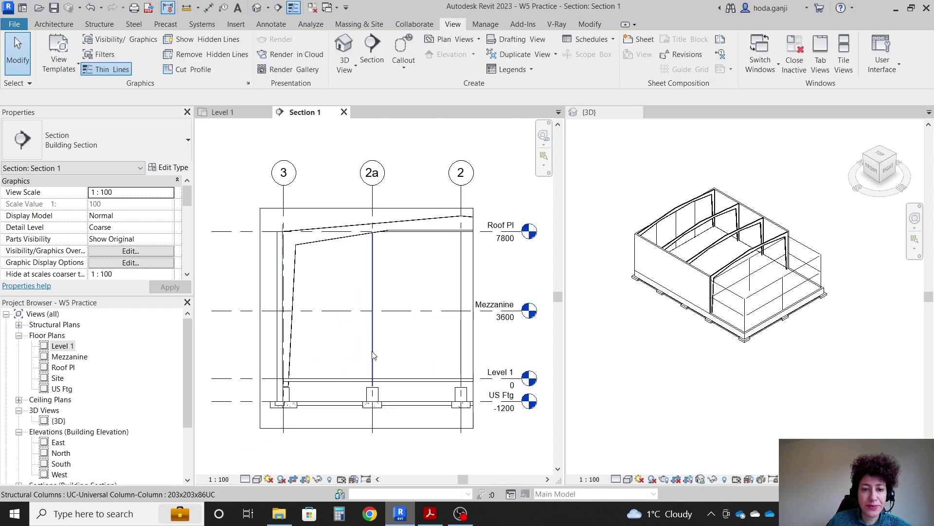
Step: Rename the Section 1 view to Section 2 in the Project Browser
{"action": "scroll", "coordinate": [24, 384], "scroll_direction": "down", "scroll_amount": 3}
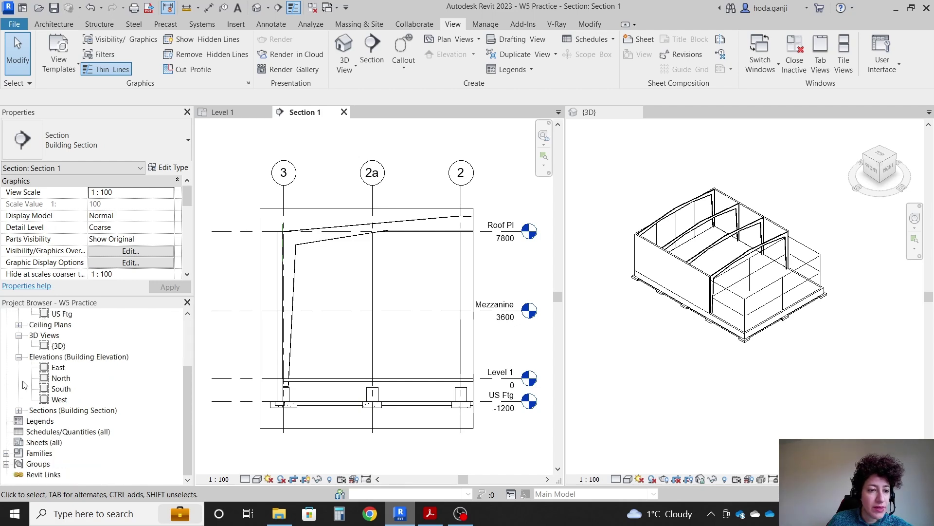
{"action": "scroll", "coordinate": [34, 382], "scroll_direction": "up", "scroll_amount": 2}
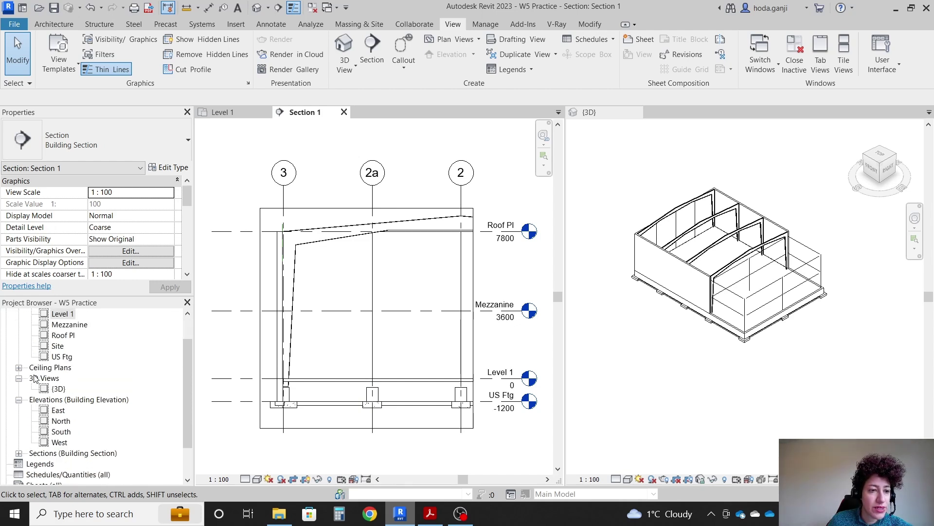
{"action": "scroll", "coordinate": [34, 378], "scroll_direction": "down", "scroll_amount": 2}
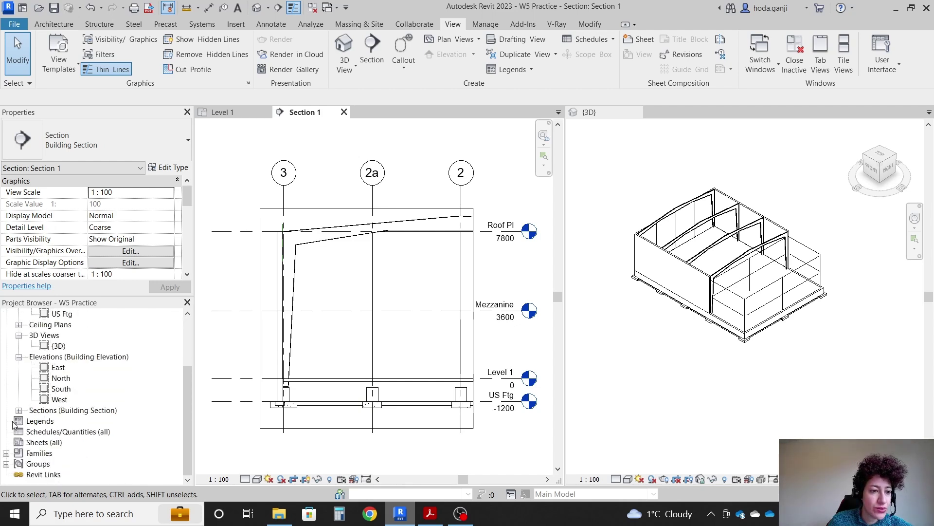
{"action": "left_click", "coordinate": [19, 410]}
{"action": "right_click", "coordinate": [62, 411]}
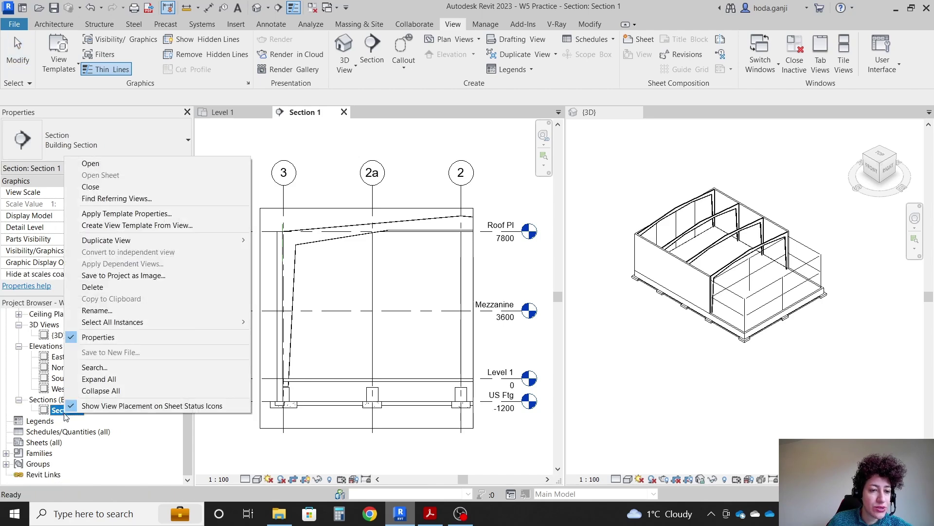
{"action": "left_click", "coordinate": [97, 310]}
{"action": "key", "text": "BackSpace"}
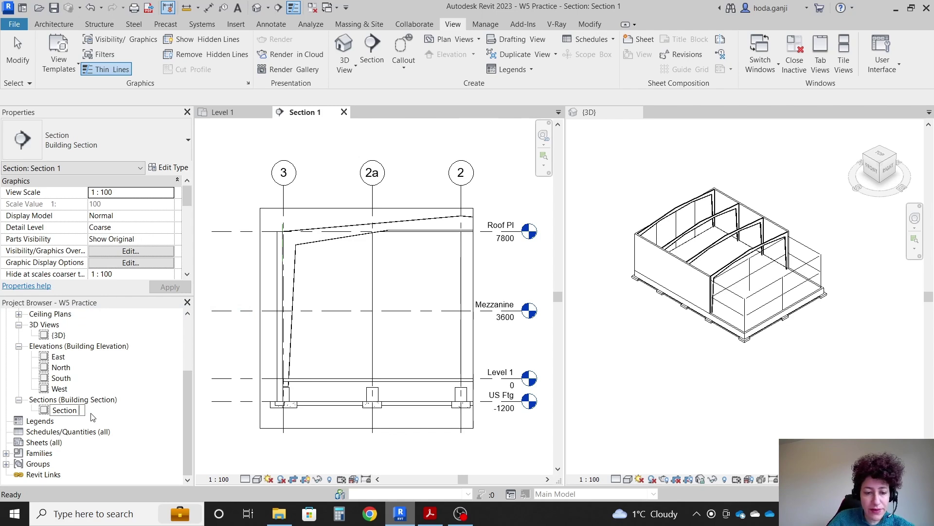
{"action": "key", "text": "Return"}
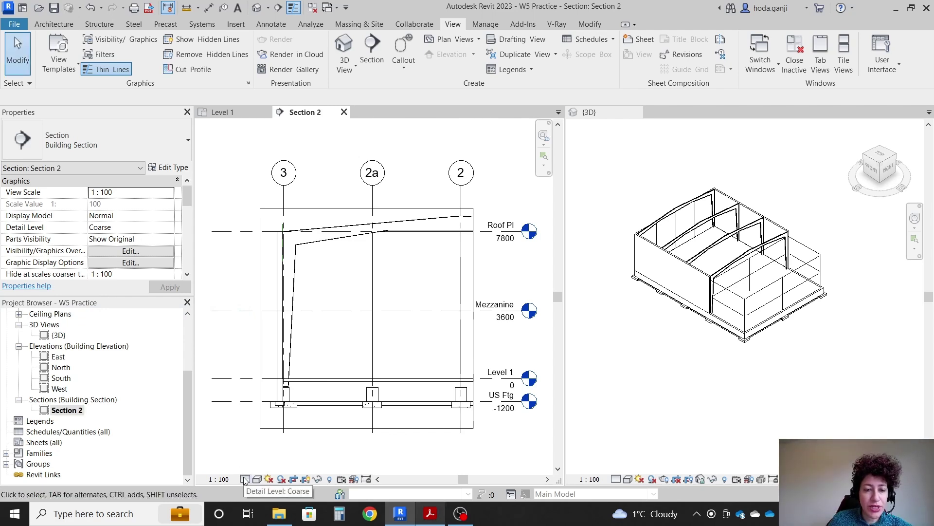
Step: Set the section view's detail level to Fine
{"action": "left_click", "coordinate": [245, 479]}
{"action": "left_click", "coordinate": [251, 467]}
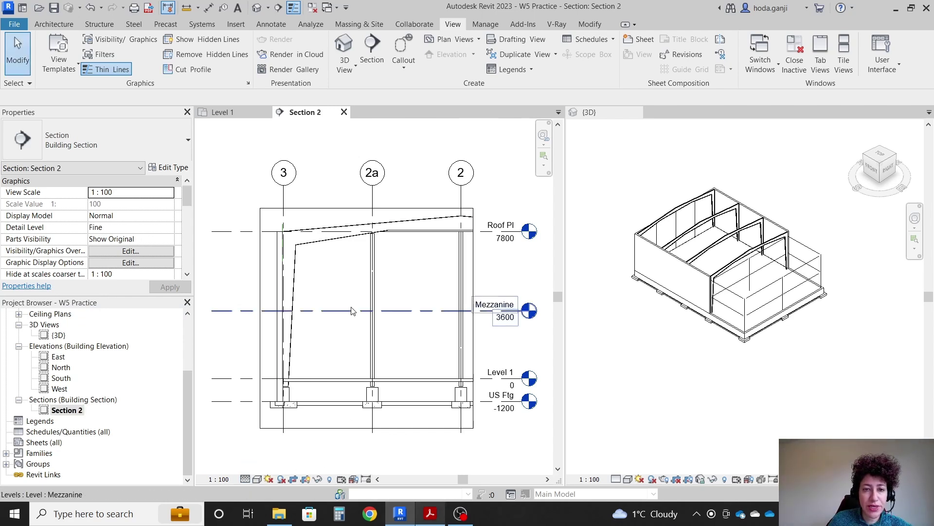
{"action": "scroll", "coordinate": [355, 311], "scroll_direction": "up", "scroll_amount": 1}
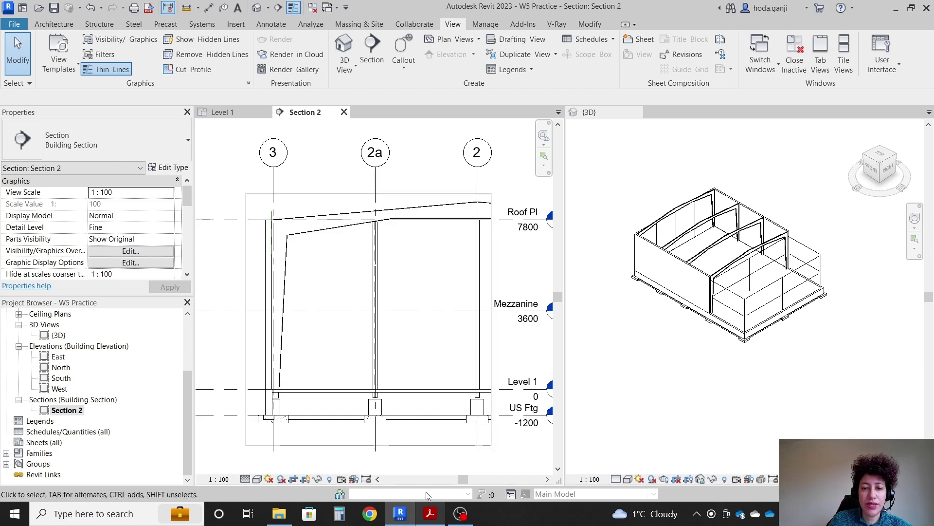
{"action": "left_click", "coordinate": [428, 515]}
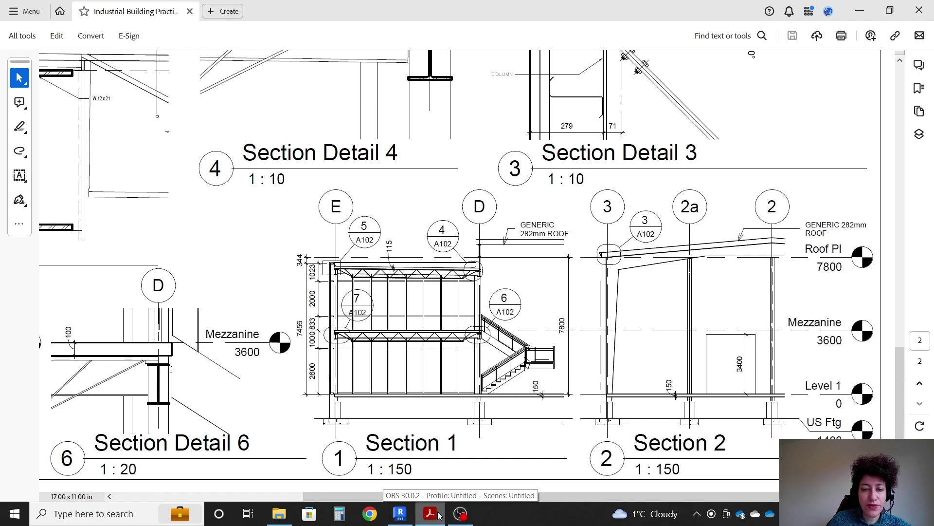
Step: Give the Section 2 view a custom 1:150 scale
{"action": "left_click", "coordinate": [400, 514]}
{"action": "left_click", "coordinate": [218, 479]}
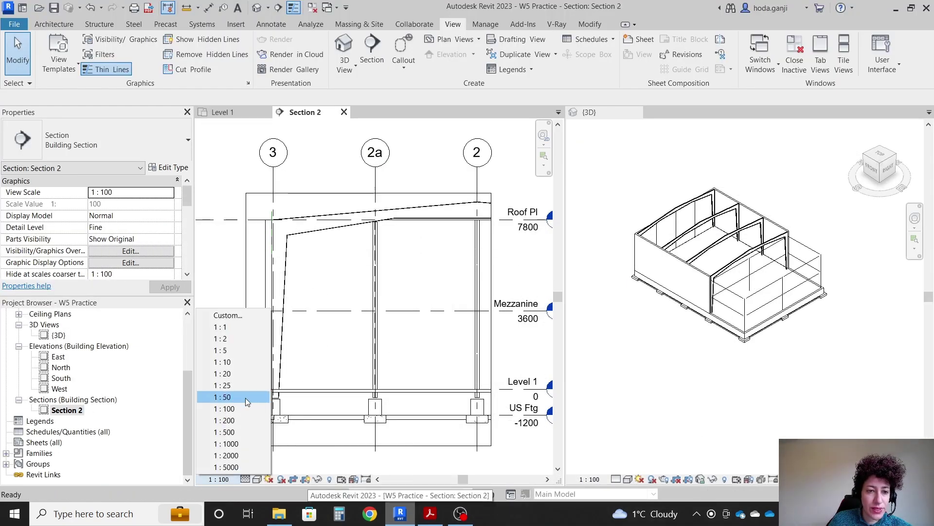
{"action": "left_click", "coordinate": [235, 316]}
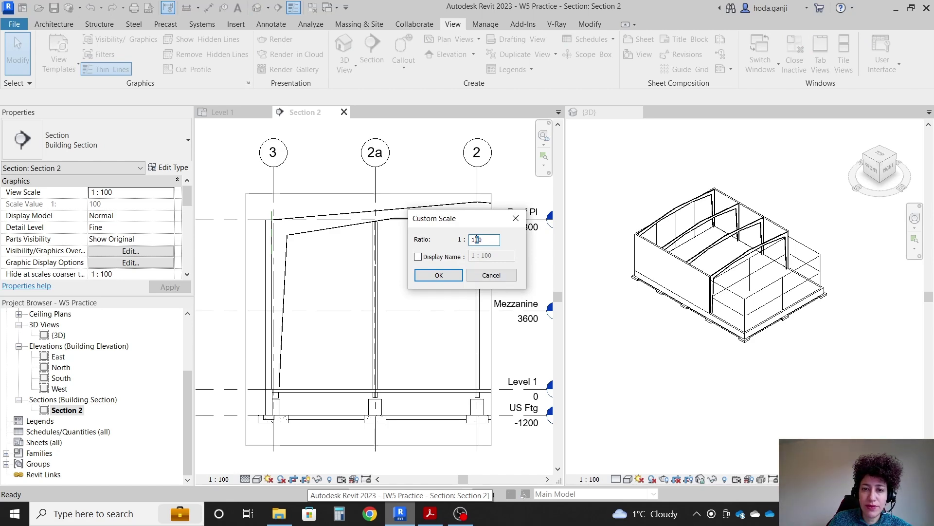
{"action": "left_click", "coordinate": [438, 275]}
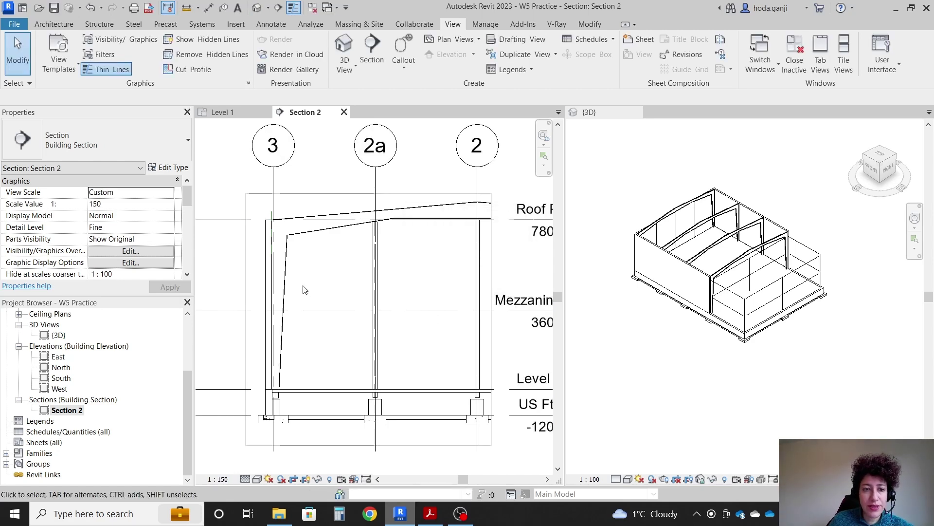
Step: Tighten the crop region's left, bottom and top edges around the frame, then hide it
{"action": "left_click", "coordinate": [266, 319]}
{"action": "left_click_drag", "start_coordinate": [265, 308], "coordinate": [269, 308]}
{"action": "left_click_drag", "start_coordinate": [348, 394], "coordinate": [348, 382]}
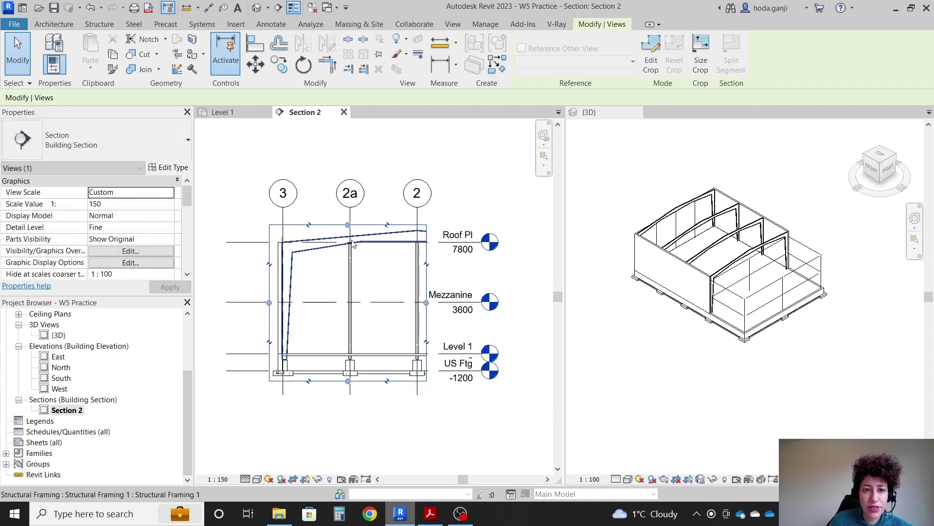
{"action": "scroll", "coordinate": [350, 234], "scroll_direction": "up", "scroll_amount": 2}
{"action": "left_click_drag", "start_coordinate": [347, 222], "coordinate": [346, 209]}
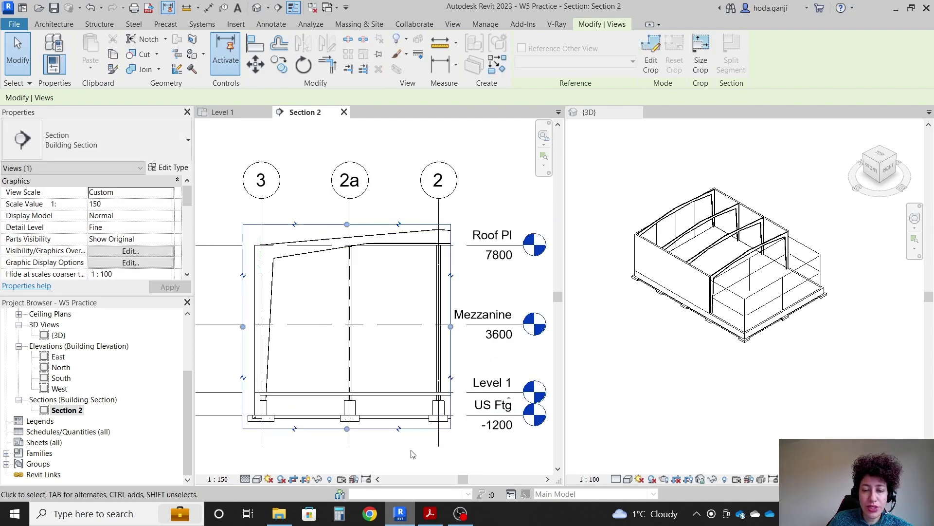
{"action": "left_click", "coordinate": [430, 514]}
{"action": "left_click", "coordinate": [428, 513]}
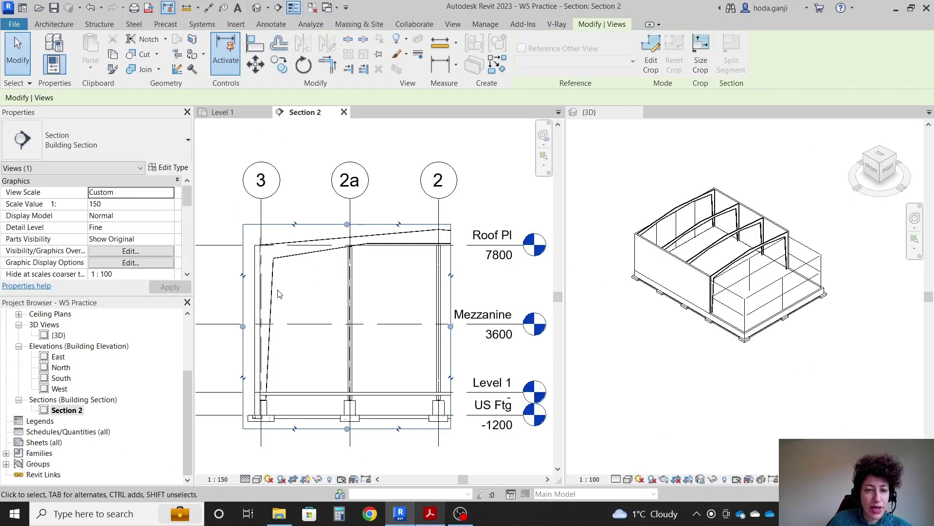
{"action": "left_click", "coordinate": [343, 352]}
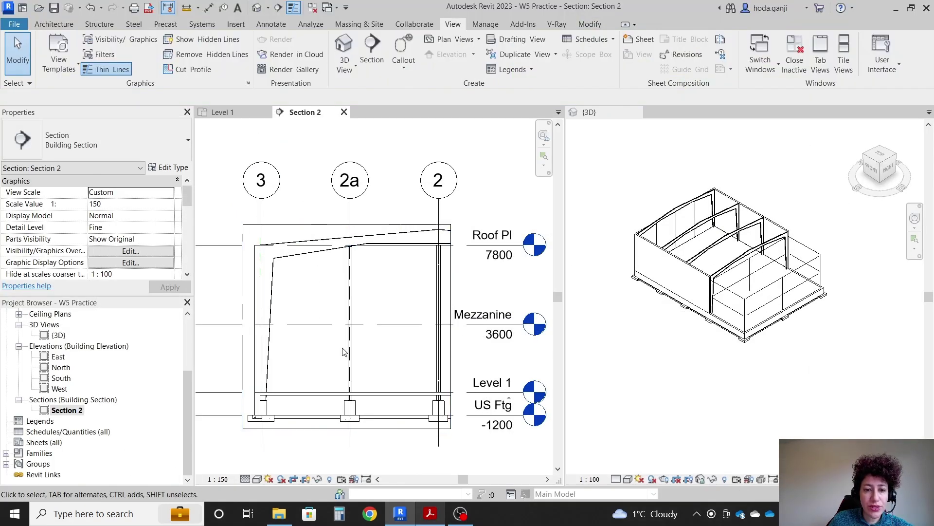
{"action": "left_click", "coordinate": [306, 481]}
Step: Find Section Detail 3 in the PDF and mark its 1 : 10 scale
{"action": "key", "text": "alt+Tab"}
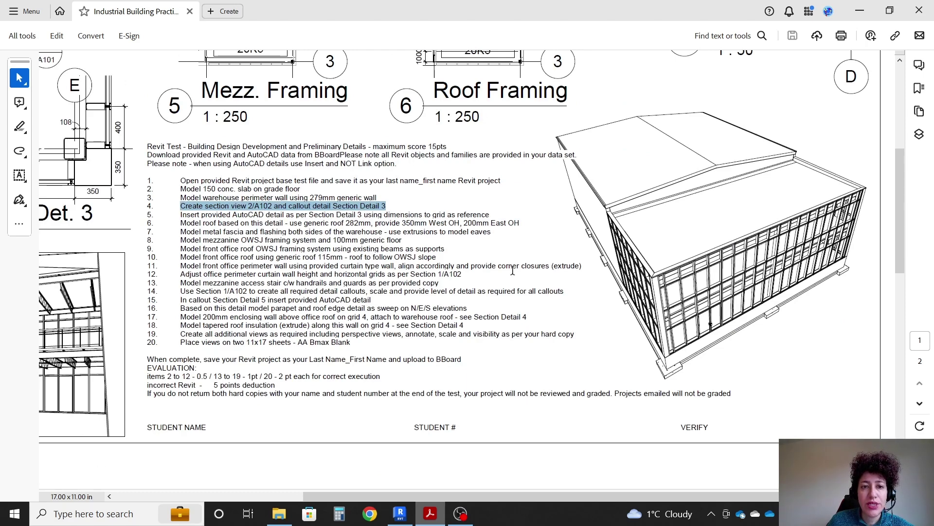
{"action": "scroll", "coordinate": [512, 270], "scroll_direction": "down", "scroll_amount": 10}
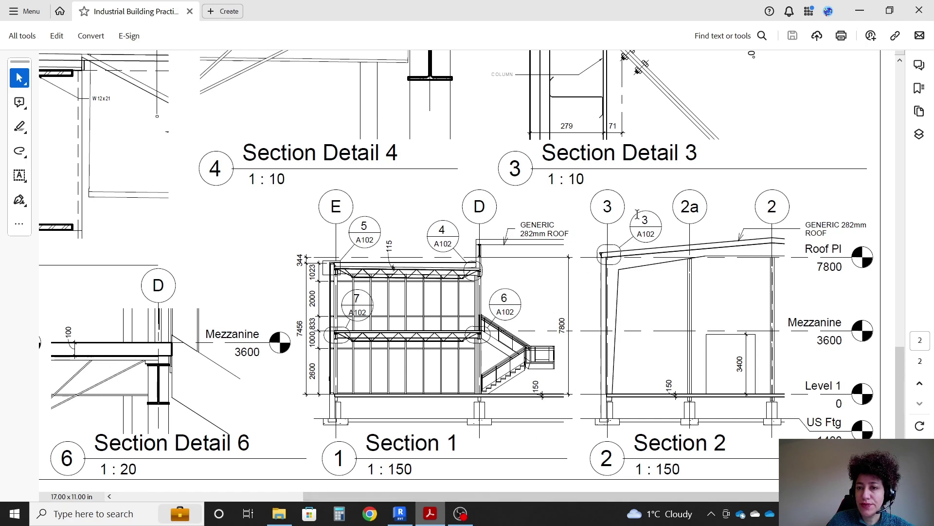
{"action": "scroll", "coordinate": [630, 250], "scroll_direction": "up", "scroll_amount": 4}
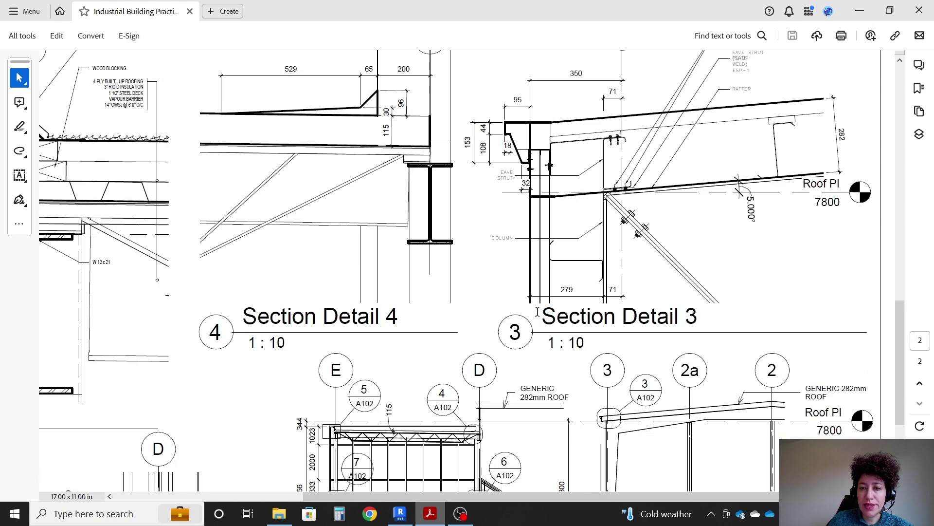
{"action": "left_click_drag", "start_coordinate": [549, 336], "coordinate": [586, 346]}
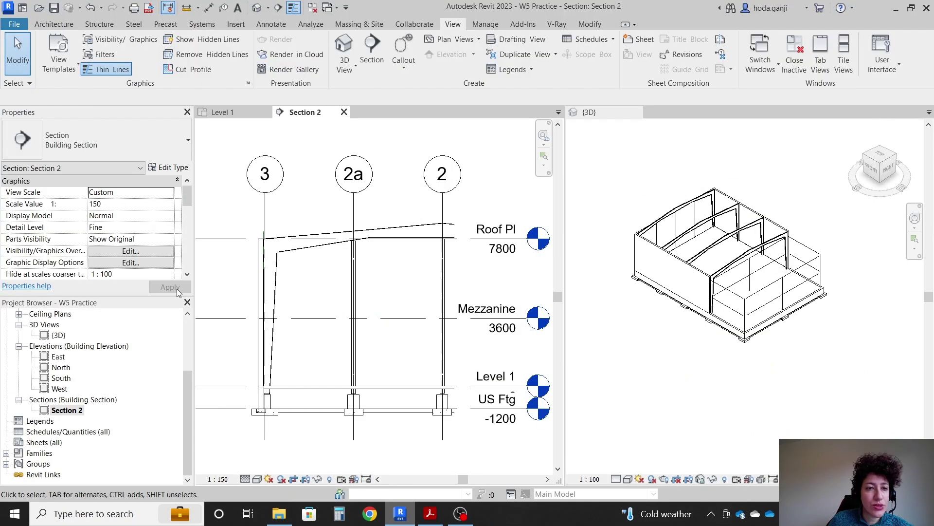
{"action": "scroll", "coordinate": [355, 224], "scroll_direction": "up", "scroll_amount": 5}
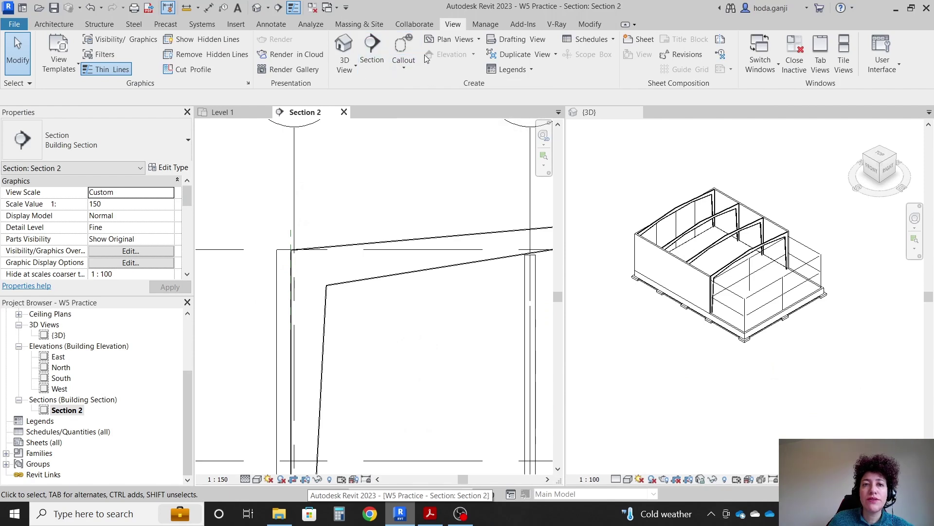
Step: Draw a rectangular callout around the roof eave at grid 3
{"action": "left_click", "coordinate": [408, 68]}
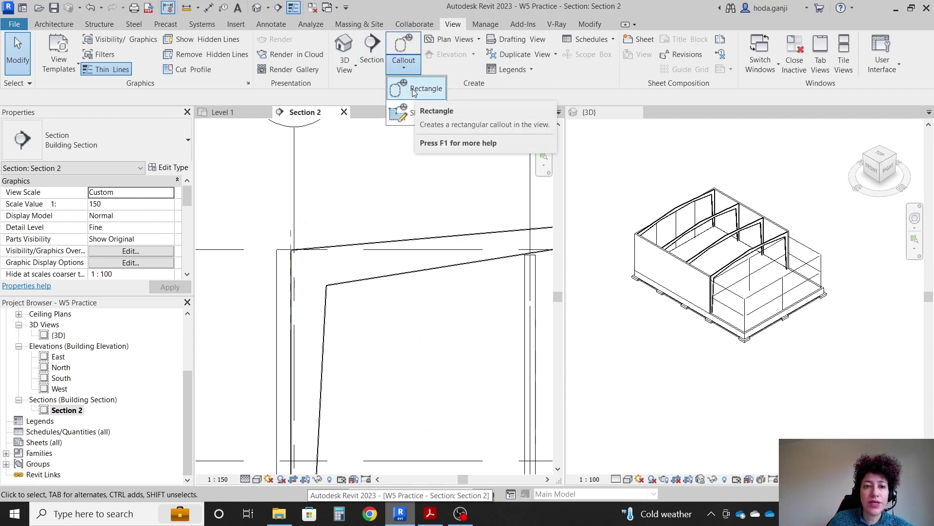
{"action": "left_click", "coordinate": [419, 88]}
{"action": "left_click", "coordinate": [262, 273]}
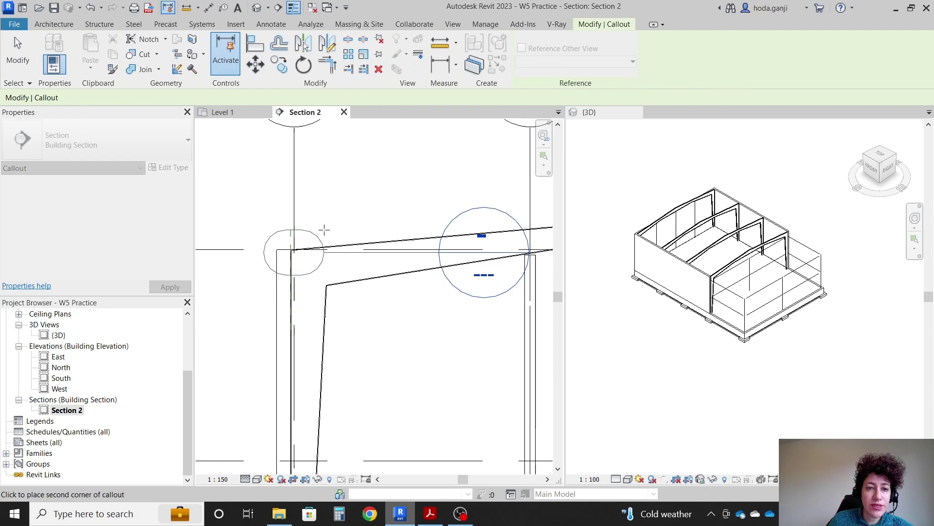
{"action": "left_click", "coordinate": [322, 219]}
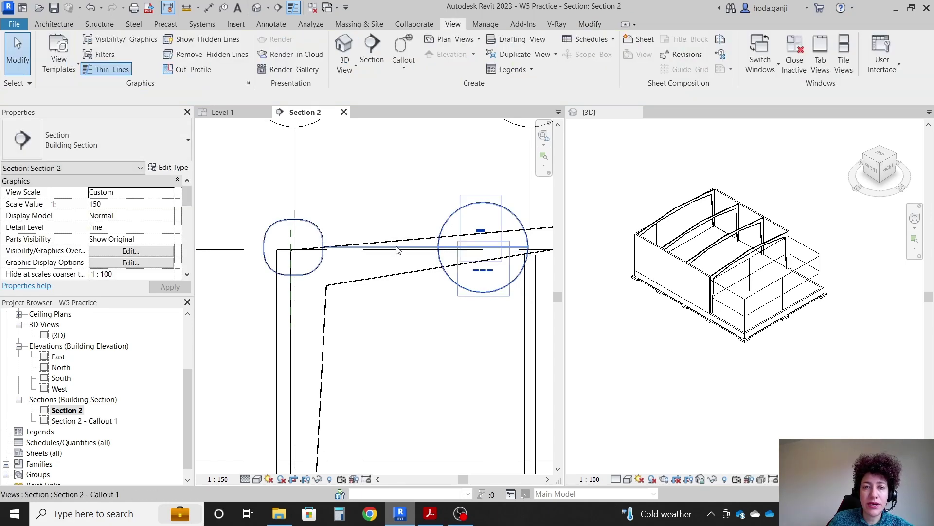
Step: Move the new callout's tag up and left above the roof
{"action": "scroll", "coordinate": [344, 163], "scroll_direction": "down", "scroll_amount": 2}
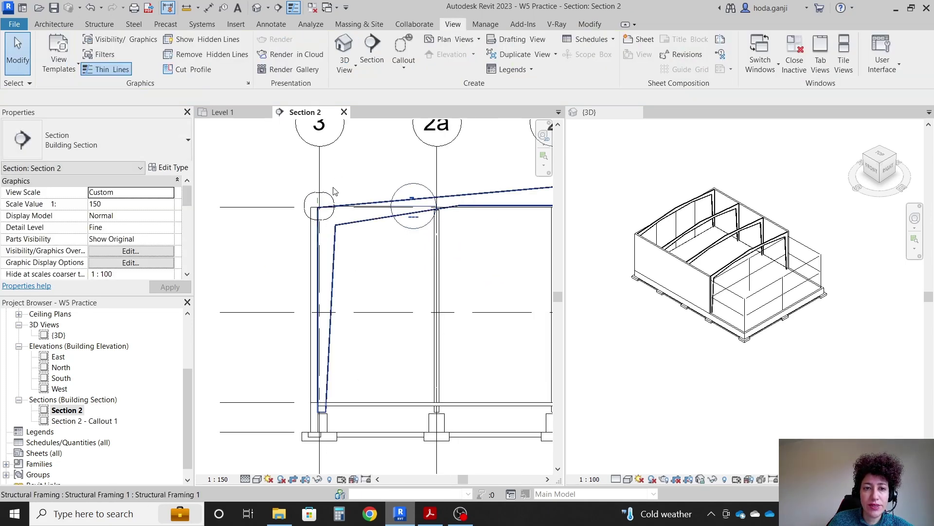
{"action": "left_click", "coordinate": [333, 197]}
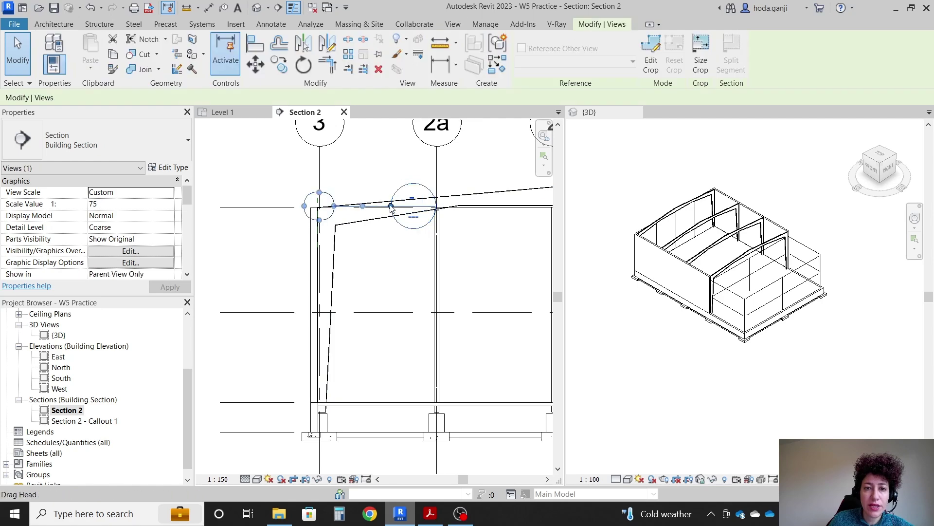
{"action": "left_click_drag", "start_coordinate": [413, 206], "coordinate": [364, 166]}
{"action": "left_click", "coordinate": [398, 122]}
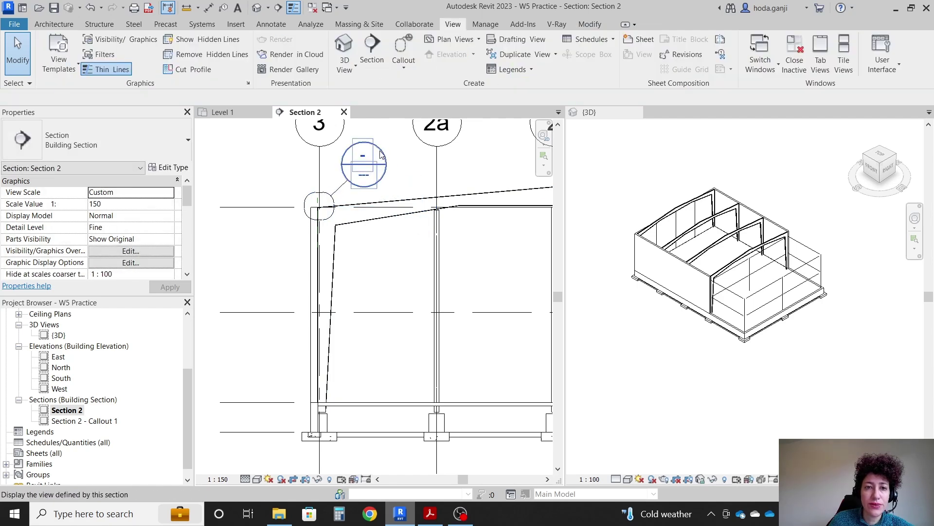
Step: Open the Section 2 - Callout 1 view and set it to 1:10 scale with Fine detail level
{"action": "double_click", "coordinate": [364, 164]}
{"action": "scroll", "coordinate": [359, 389], "scroll_direction": "up", "scroll_amount": 3}
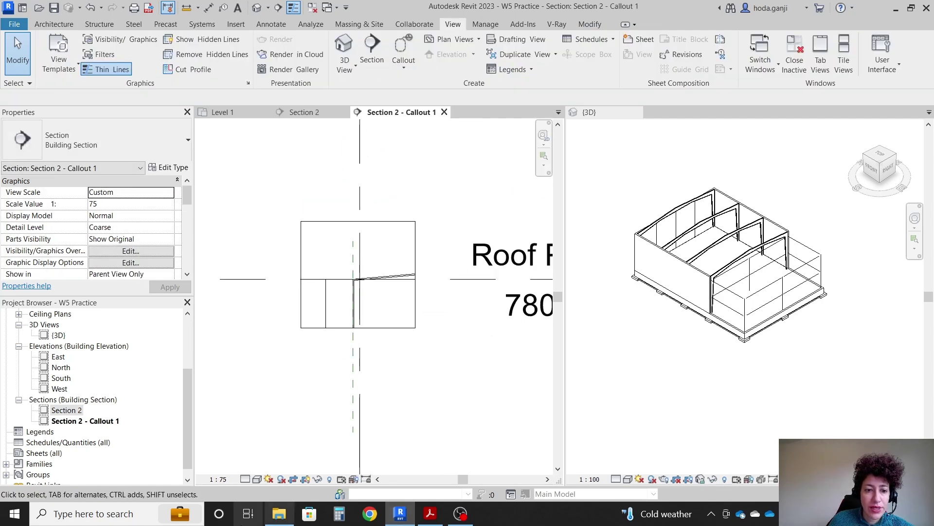
{"action": "left_click", "coordinate": [214, 479]}
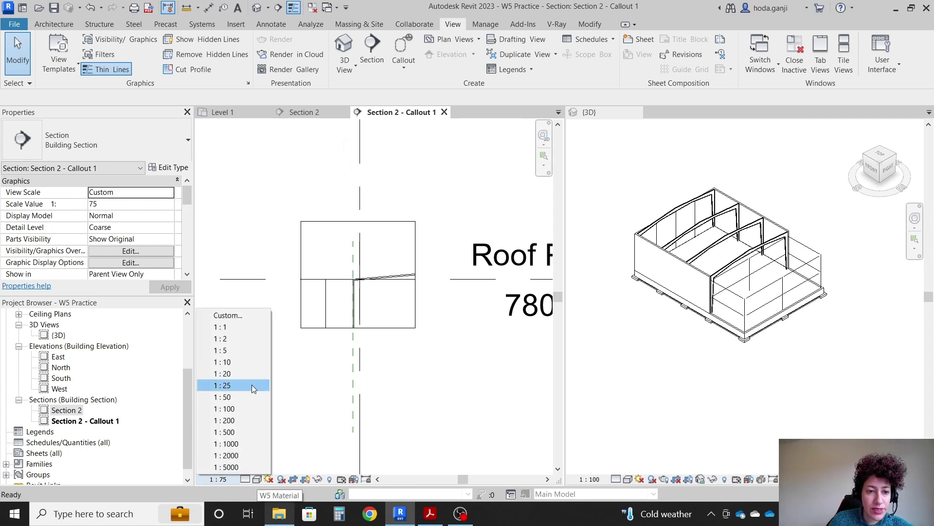
{"action": "left_click", "coordinate": [244, 362]}
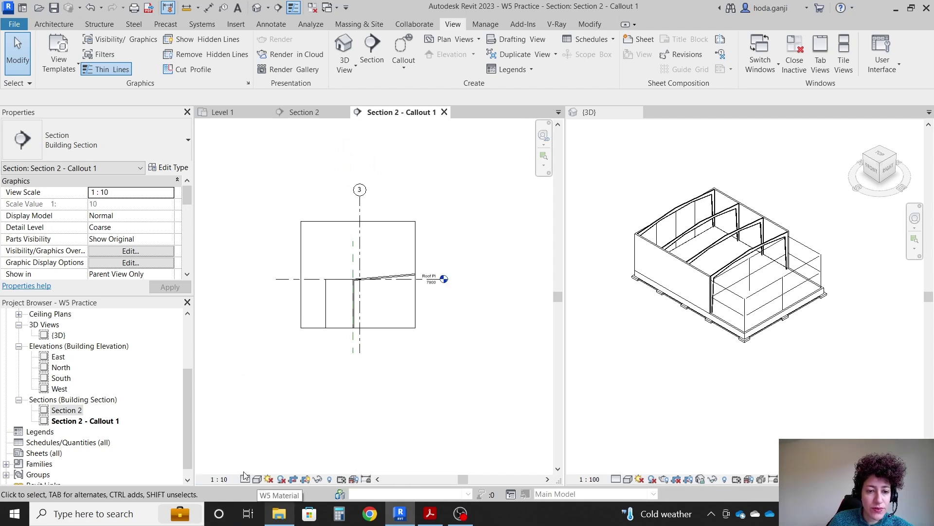
{"action": "left_click", "coordinate": [246, 479]}
{"action": "left_click", "coordinate": [258, 466]}
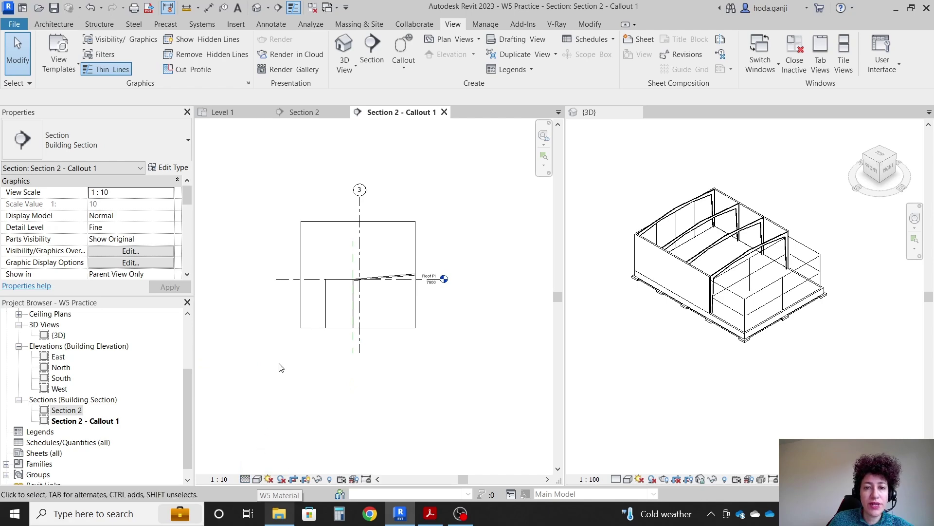
{"action": "scroll", "coordinate": [338, 274], "scroll_direction": "up", "scroll_amount": 2}
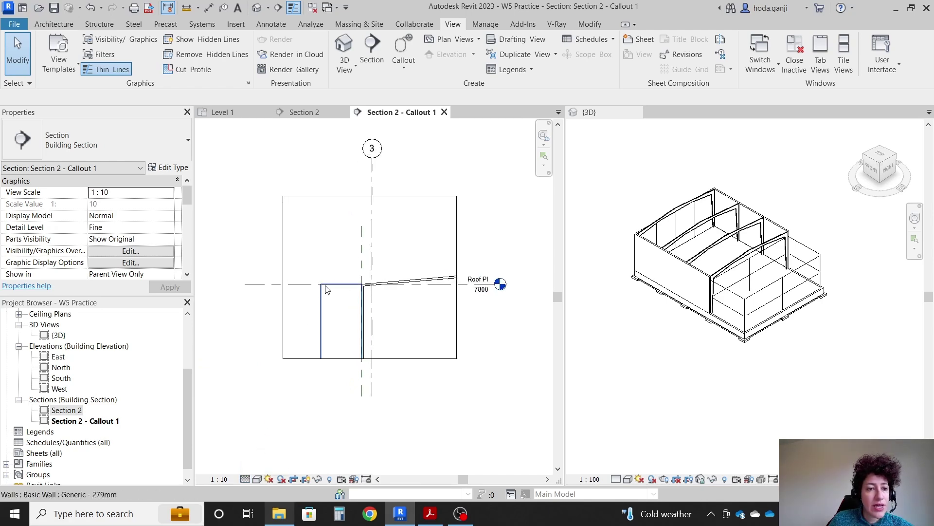
Step: Rename the callout view to 'Section Detail 3', copying the title from the PDF
{"action": "left_click", "coordinate": [431, 514]}
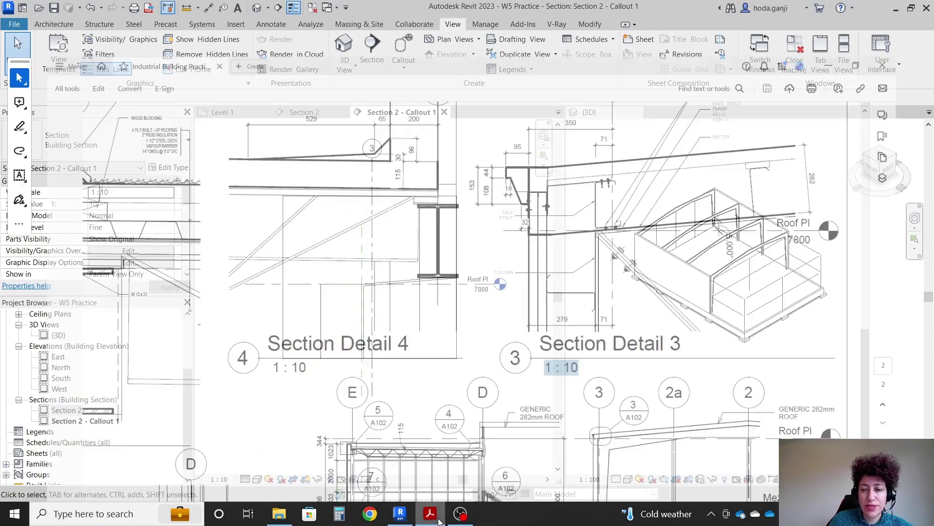
{"action": "left_click_drag", "start_coordinate": [543, 311], "coordinate": [699, 318]}
{"action": "key", "text": "ctrl+c"}
{"action": "left_click", "coordinate": [428, 520]}
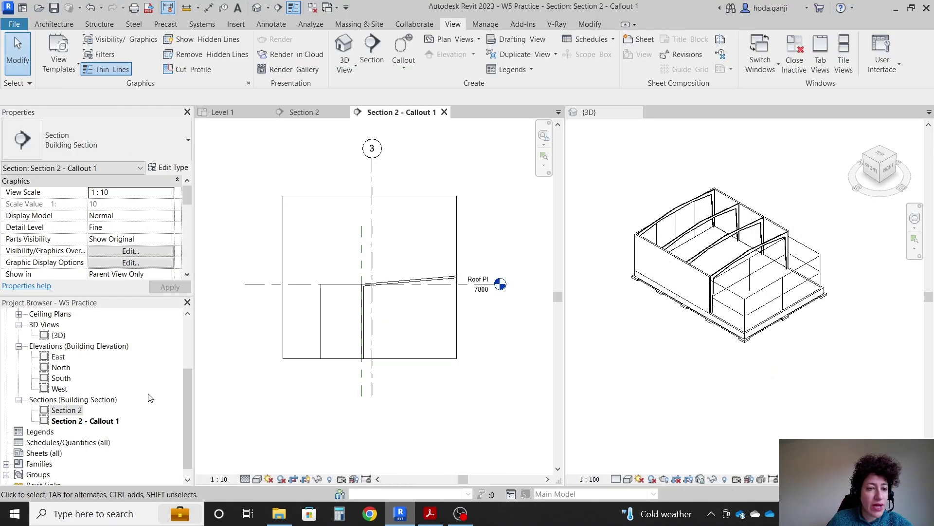
{"action": "right_click", "coordinate": [78, 421]}
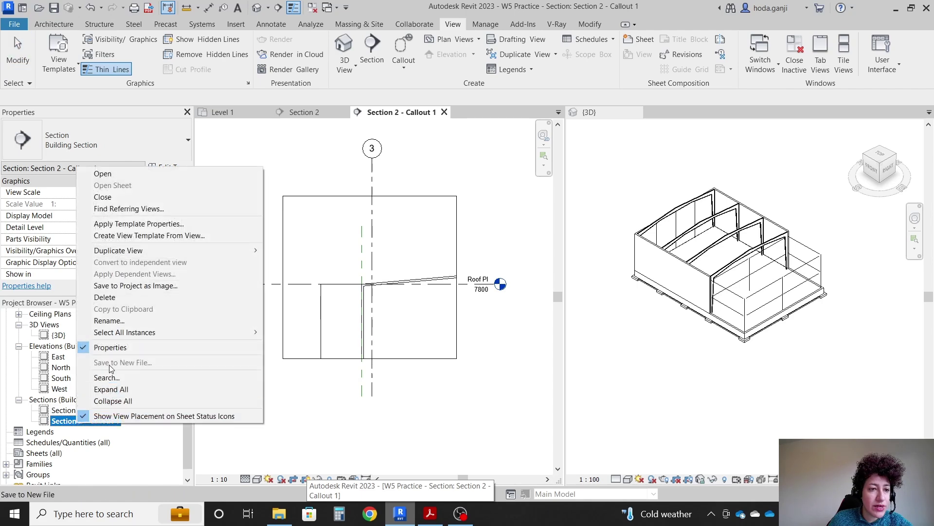
{"action": "left_click", "coordinate": [134, 322]}
{"action": "key", "text": "ctrl+v"}
{"action": "key", "text": "Return"}
Step: Highlight instruction 5 about inserting the AutoCAD detail and review Section Detail 3 on page 2
{"action": "key", "text": "alt+Tab"}
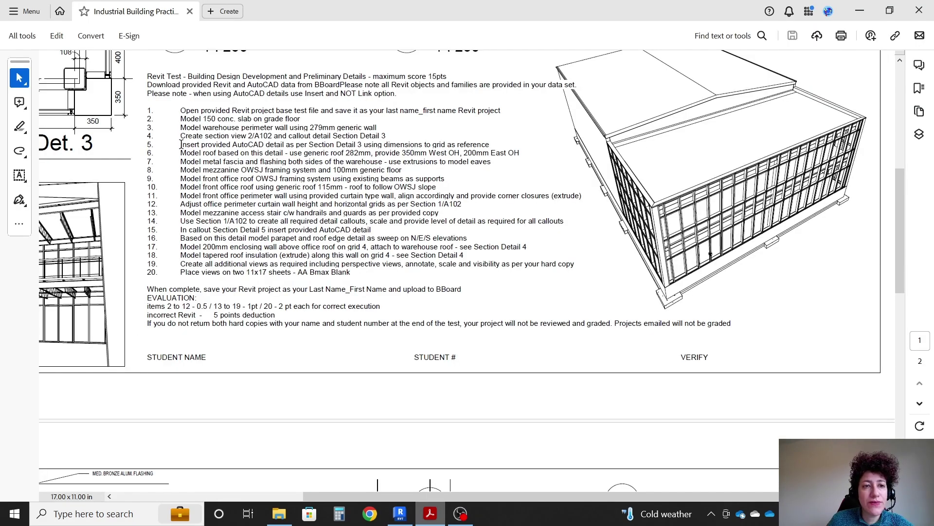
{"action": "left_click_drag", "start_coordinate": [184, 144], "coordinate": [383, 146]}
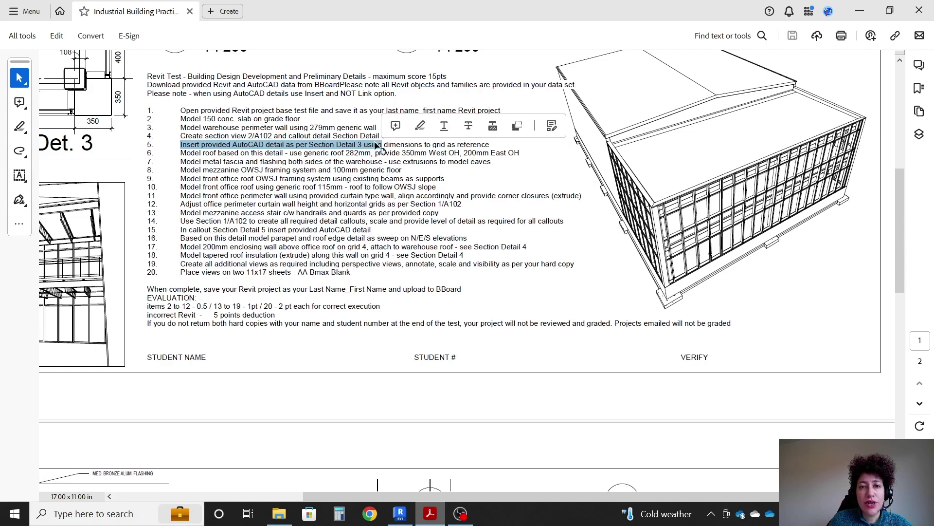
{"action": "scroll", "coordinate": [458, 194], "scroll_direction": "down", "scroll_amount": 8}
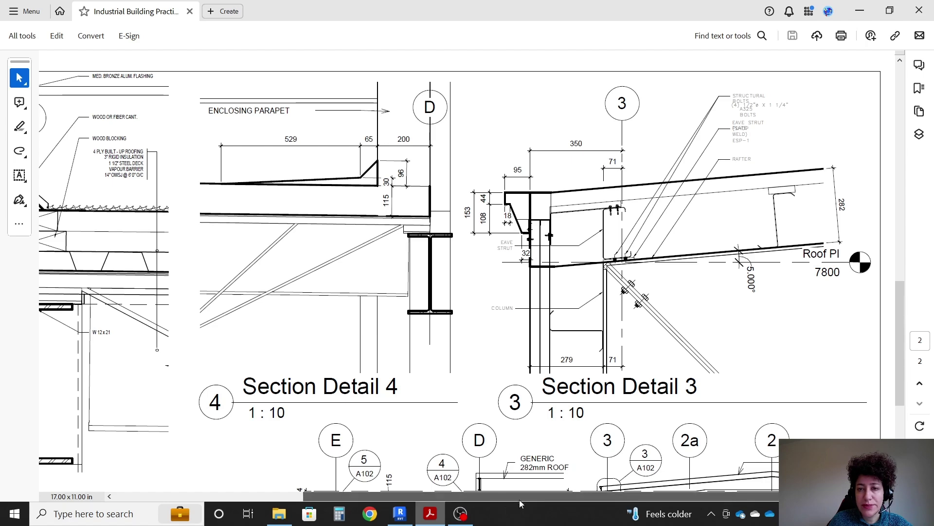
{"action": "left_click", "coordinate": [400, 514]}
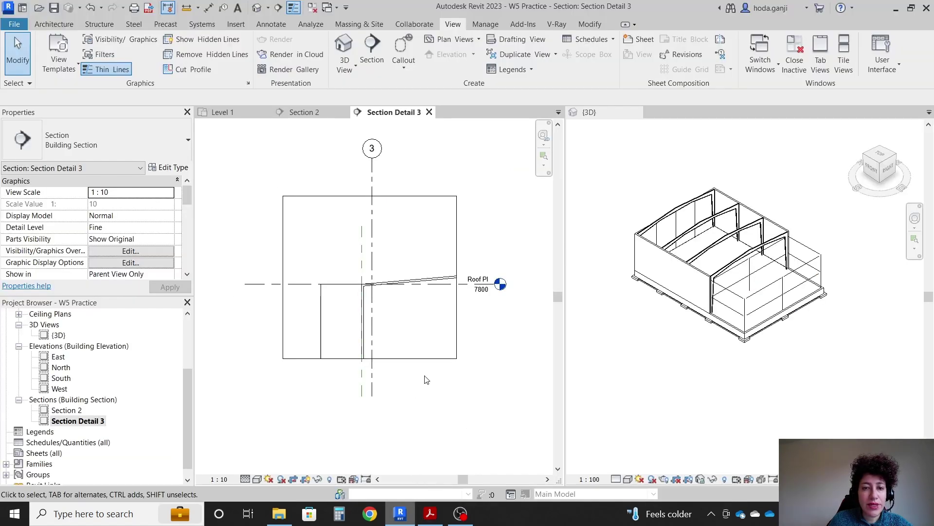
Step: Import RF31PAA1.DWG from W5 Material into the current view only, origin-positioned manually, in black and white
{"action": "scroll", "coordinate": [331, 185], "scroll_direction": "up", "scroll_amount": 2}
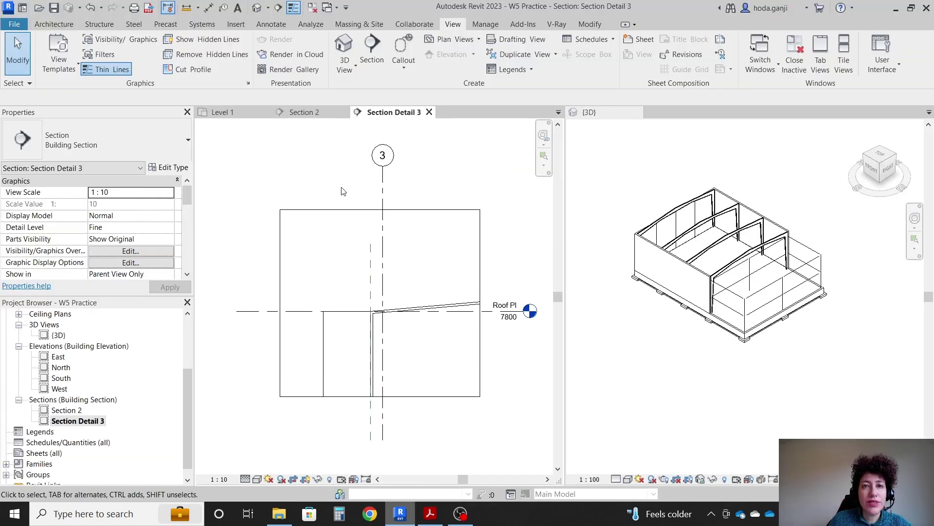
{"action": "left_click", "coordinate": [236, 24]}
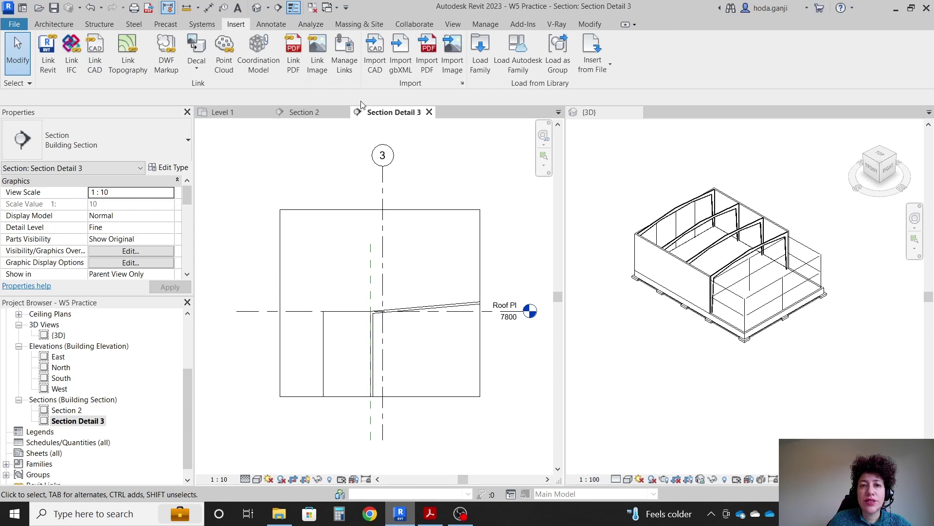
{"action": "left_click", "coordinate": [377, 50]}
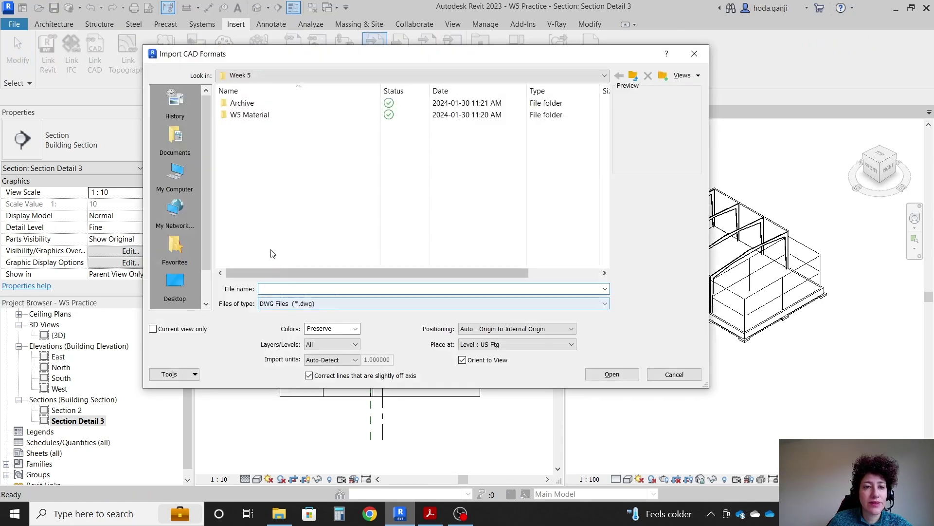
{"action": "double_click", "coordinate": [292, 115]}
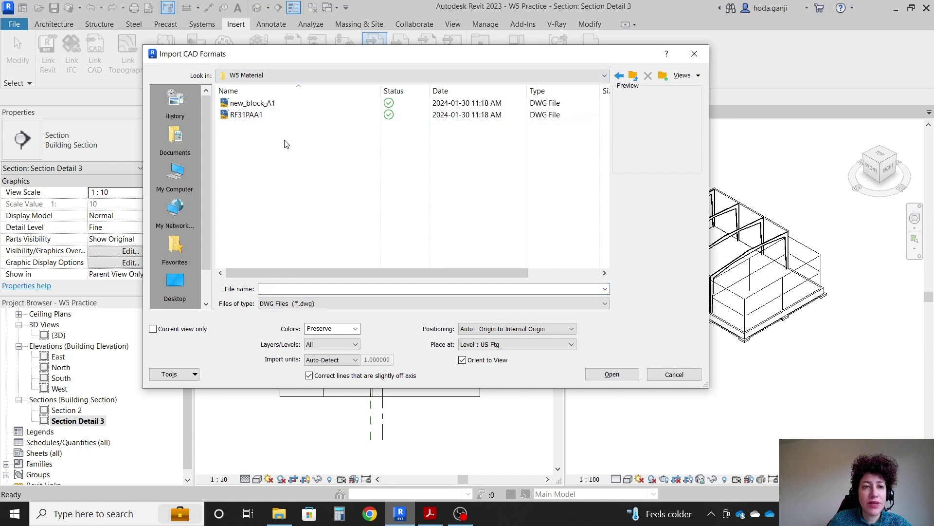
{"action": "left_click", "coordinate": [246, 117]}
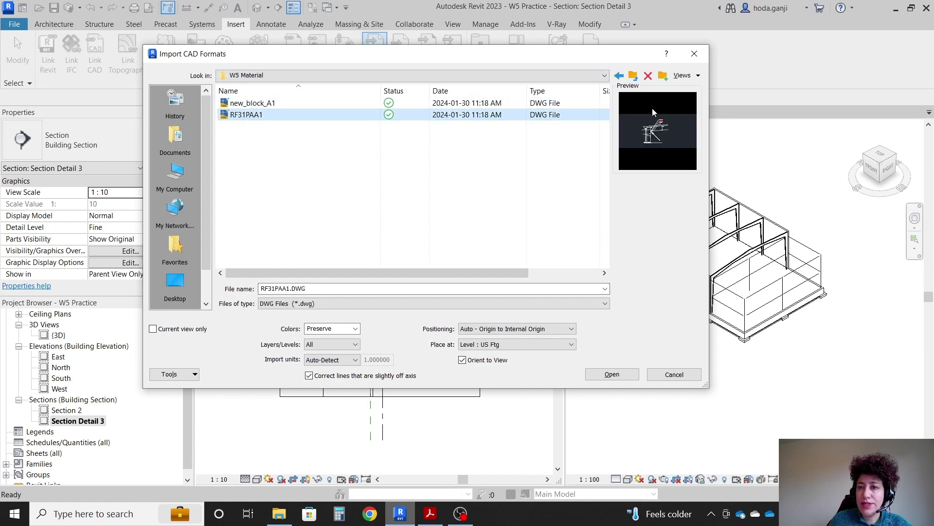
{"action": "left_click", "coordinate": [152, 329]}
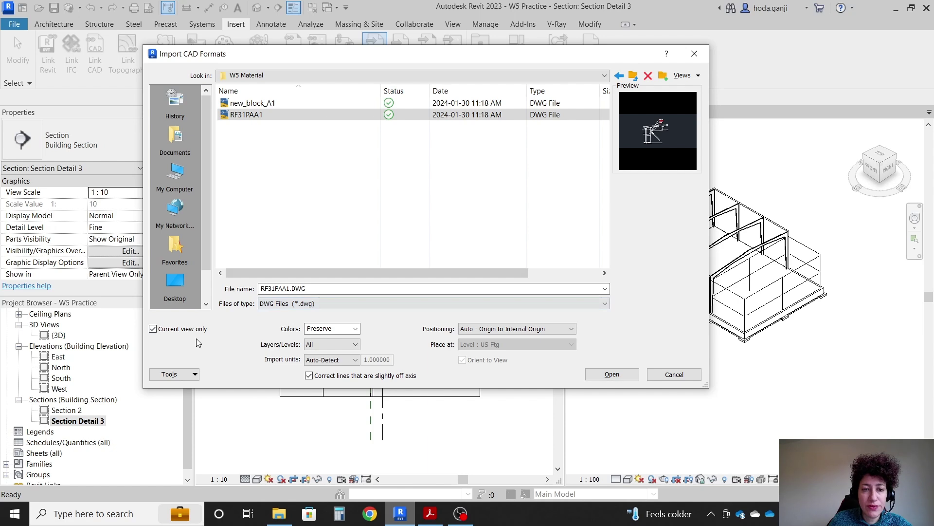
{"action": "left_click", "coordinate": [510, 330]}
{"action": "left_click", "coordinate": [506, 356]}
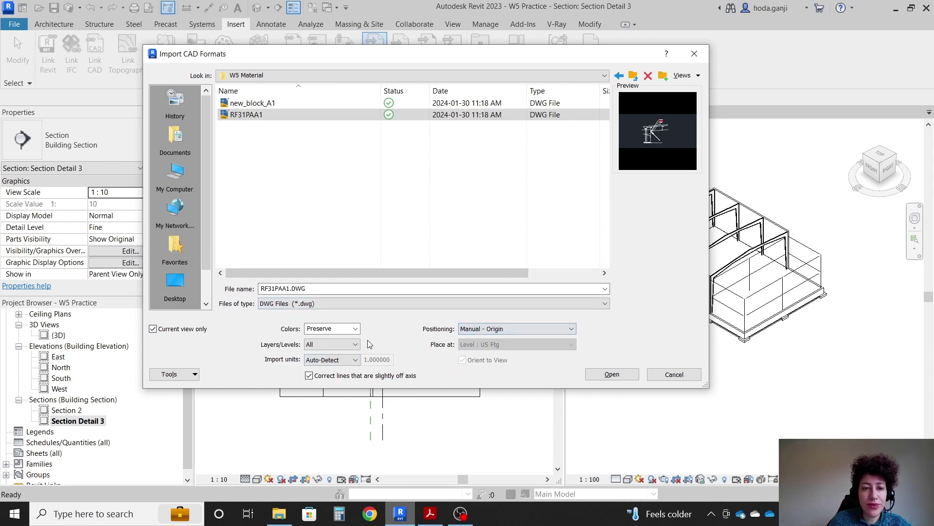
{"action": "left_click", "coordinate": [355, 328]}
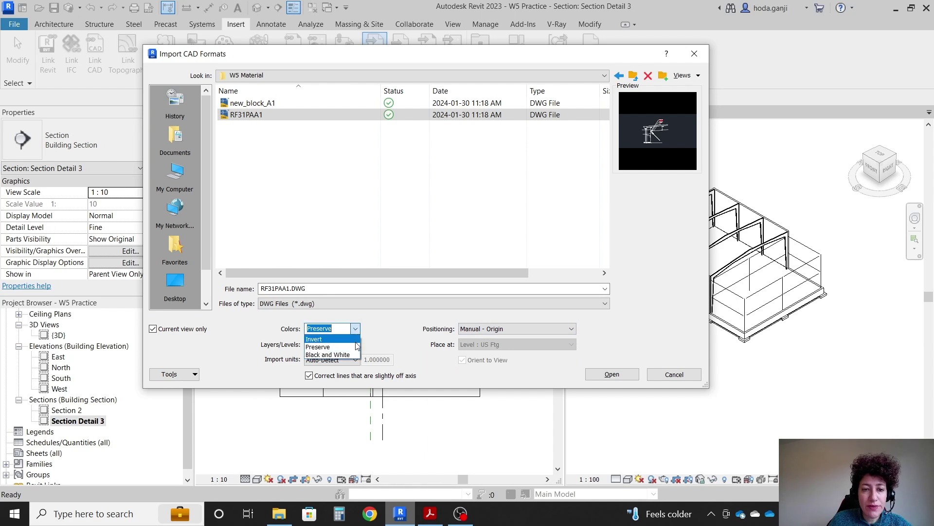
{"action": "left_click", "coordinate": [355, 356]}
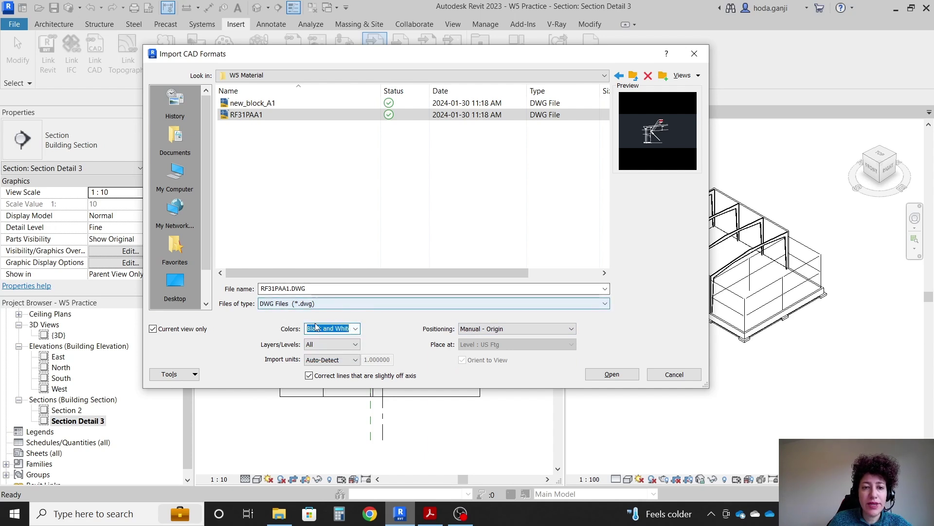
{"action": "left_click", "coordinate": [593, 375]}
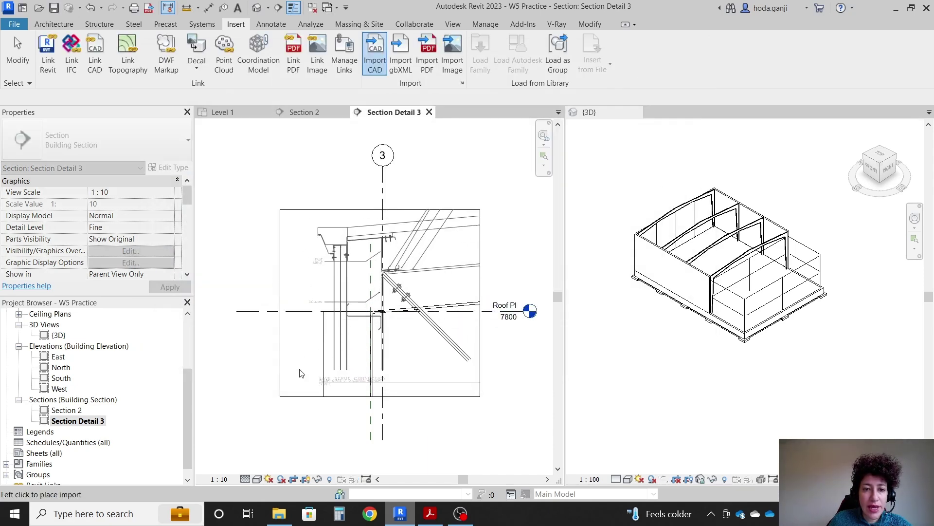
Step: Place the imported RF31PAA1 detail in the Section Detail 3 view
{"action": "scroll", "coordinate": [311, 292], "scroll_direction": "up", "scroll_amount": 1}
{"action": "scroll", "coordinate": [314, 360], "scroll_direction": "down", "scroll_amount": 1}
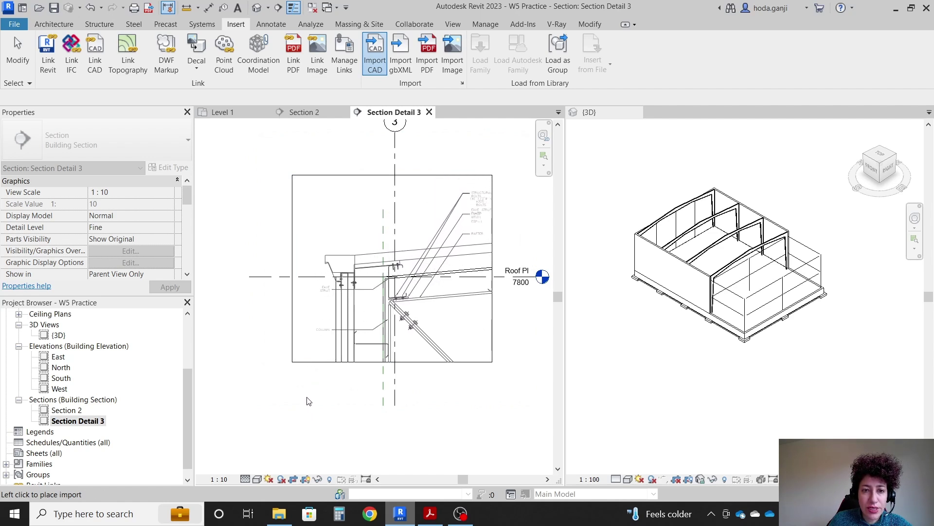
{"action": "left_click", "coordinate": [324, 388]}
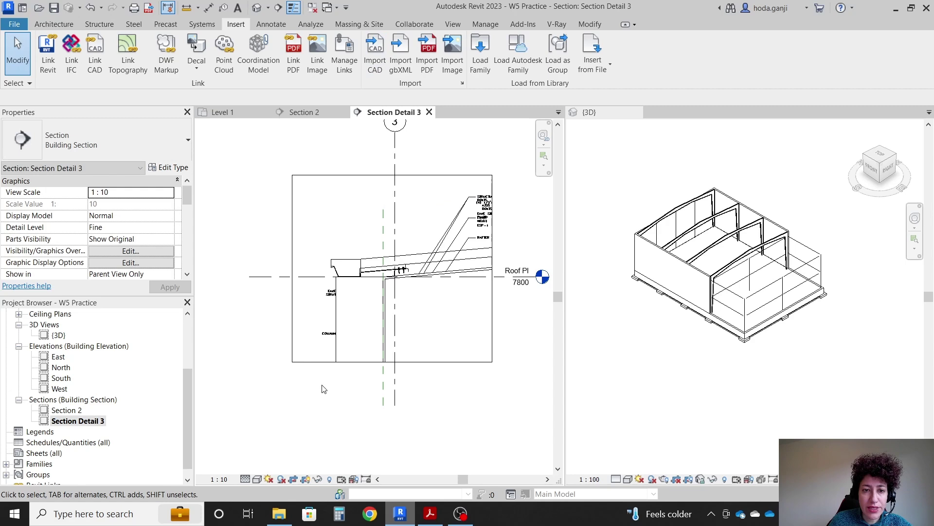
{"action": "scroll", "coordinate": [375, 314], "scroll_direction": "up", "scroll_amount": 1}
{"action": "scroll", "coordinate": [375, 316], "scroll_direction": "up", "scroll_amount": 1}
Step: Set the import's Draw Layer to Foreground and compare it against the PDF detail
{"action": "left_click", "coordinate": [353, 242]}
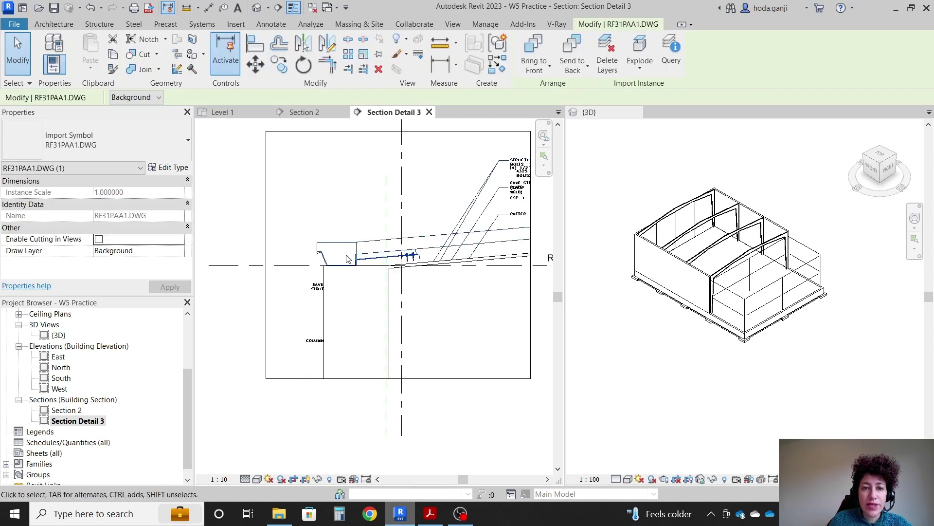
{"action": "middle_click_drag", "start_coordinate": [353, 242], "coordinate": [322, 248]}
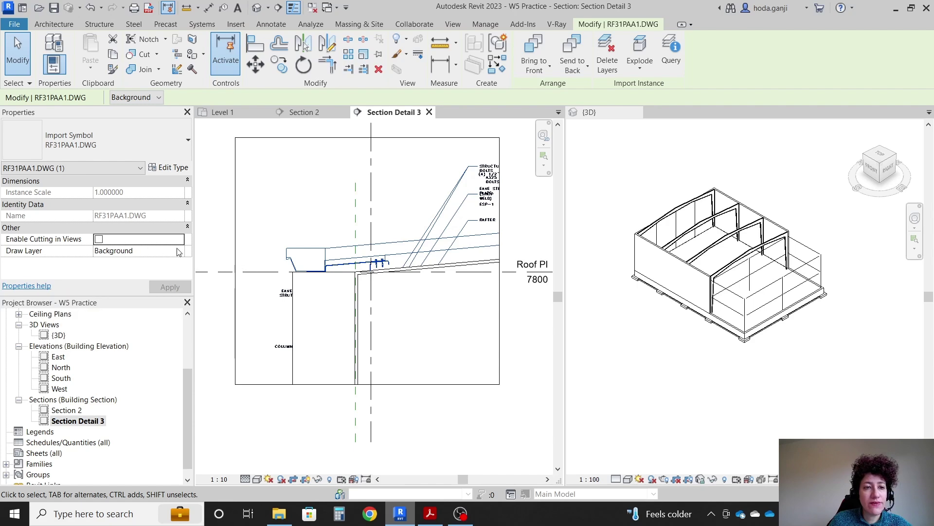
{"action": "left_click", "coordinate": [299, 190]}
{"action": "left_click", "coordinate": [302, 192]}
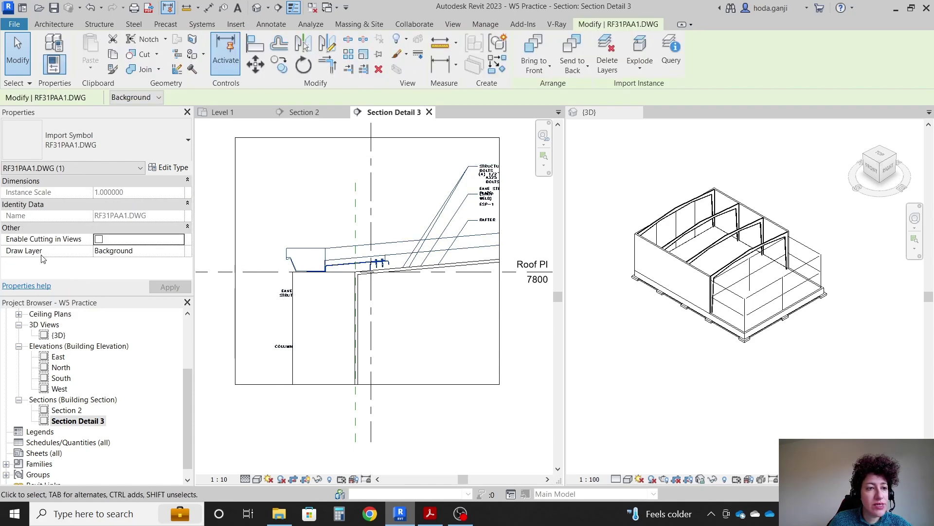
{"action": "left_click", "coordinate": [184, 252]}
{"action": "left_click", "coordinate": [117, 272]}
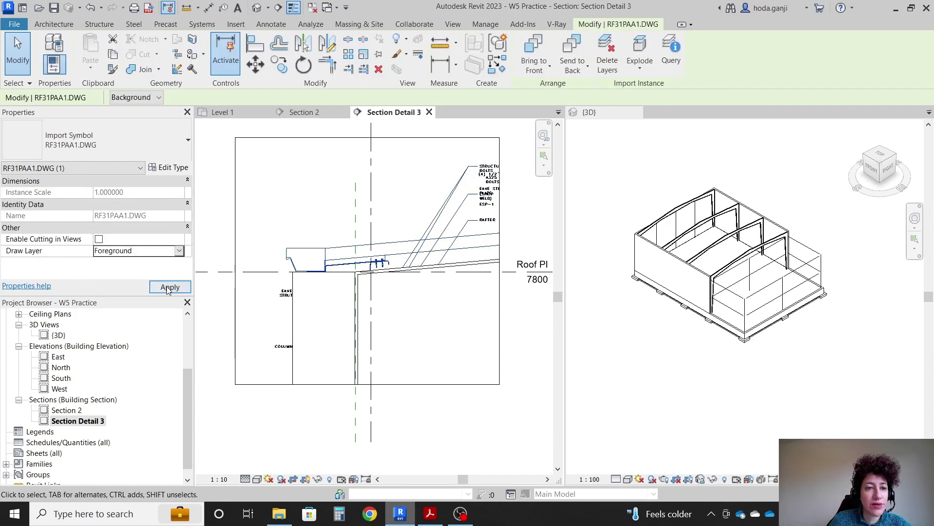
{"action": "left_click", "coordinate": [294, 202]}
{"action": "scroll", "coordinate": [294, 205], "scroll_direction": "up", "scroll_amount": 3}
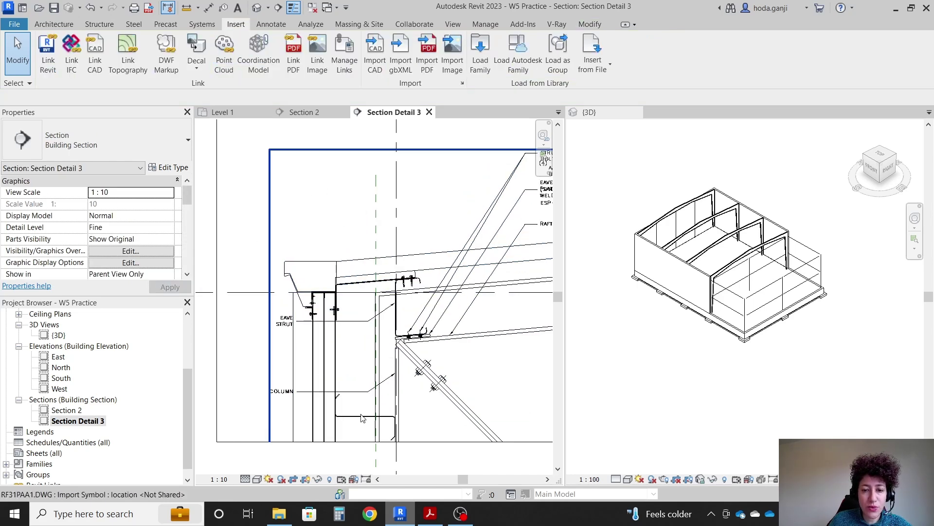
{"action": "key", "text": "alt+Tab"}
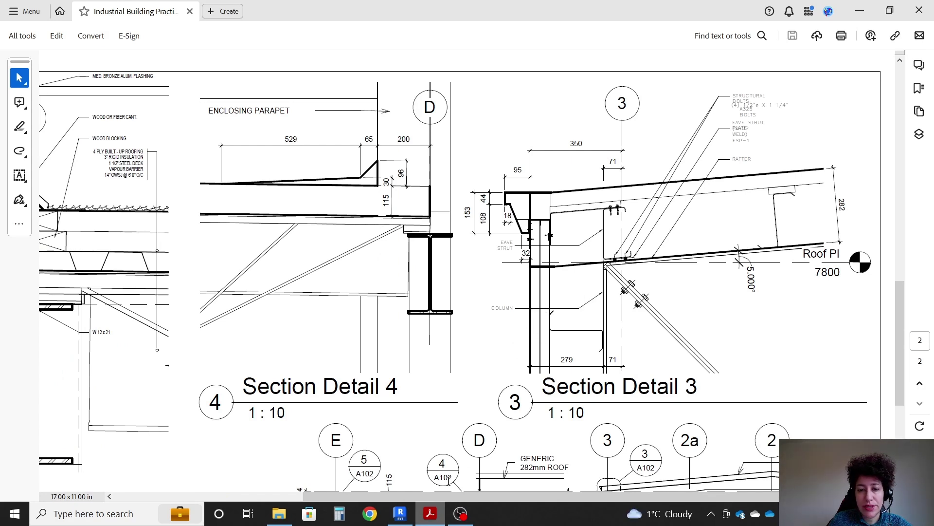
{"action": "key", "text": "alt+Tab"}
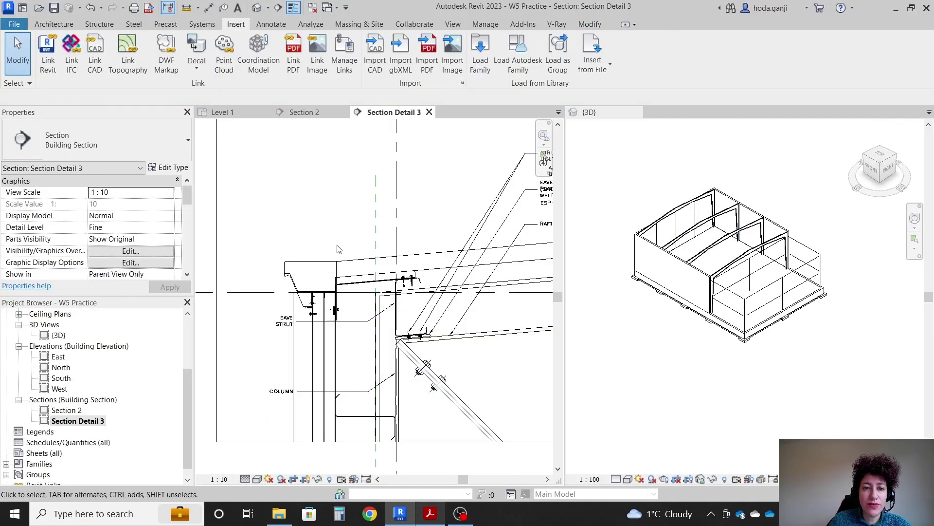
Step: Drag the RF31PAA1 import up and left within the crop region over the eave framing
{"action": "left_click", "coordinate": [340, 249]}
{"action": "left_click_drag", "start_coordinate": [340, 270], "coordinate": [361, 212]}
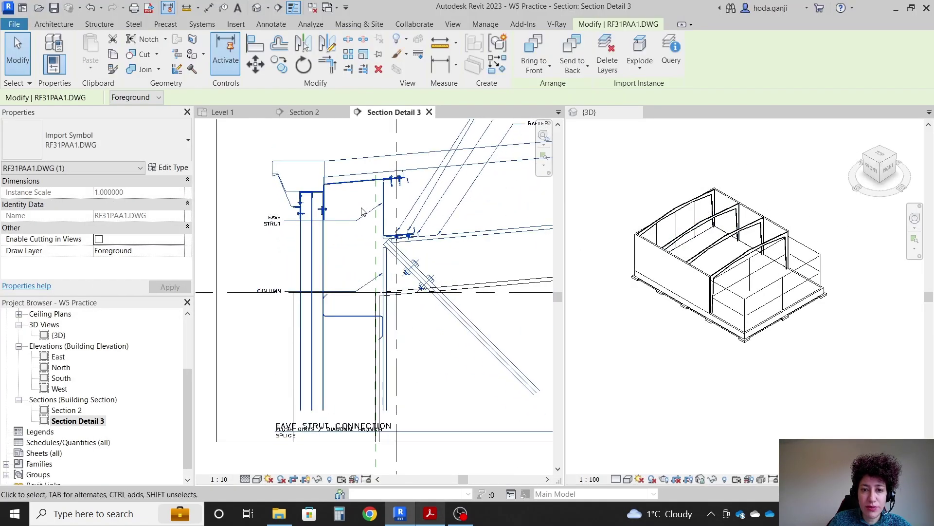
{"action": "key", "text": "Escape"}
{"action": "left_click_drag", "start_coordinate": [390, 251], "coordinate": [318, 215]}
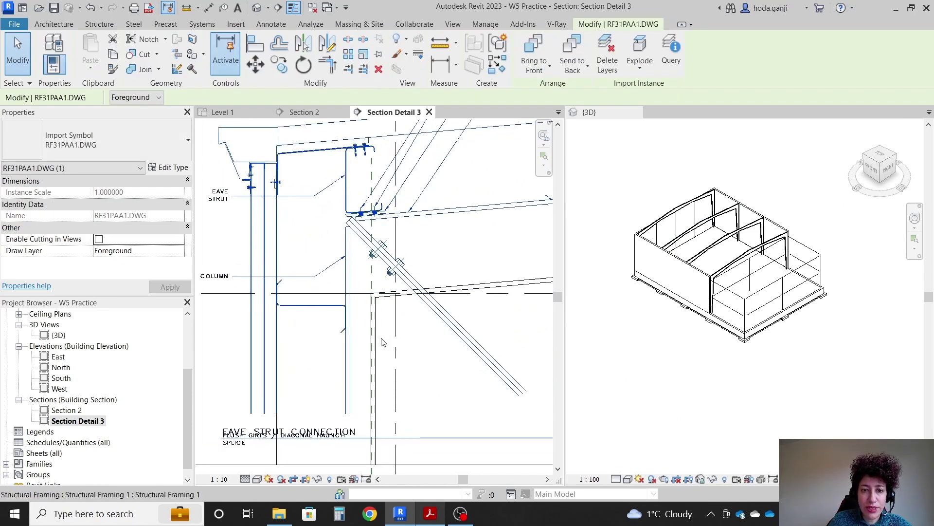
{"action": "scroll", "coordinate": [382, 342], "scroll_direction": "up", "scroll_amount": 1}
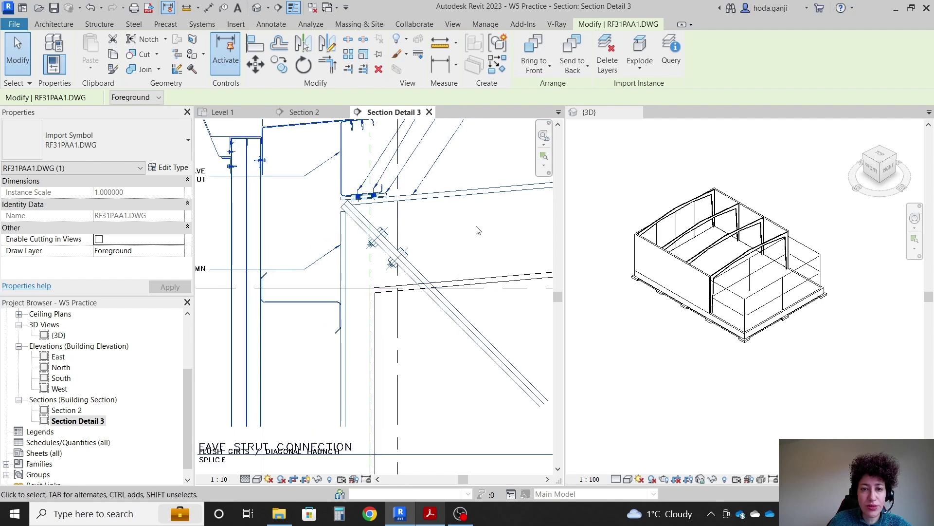
{"action": "left_click", "coordinate": [478, 231]}
{"action": "scroll", "coordinate": [465, 215], "scroll_direction": "down", "scroll_amount": 1}
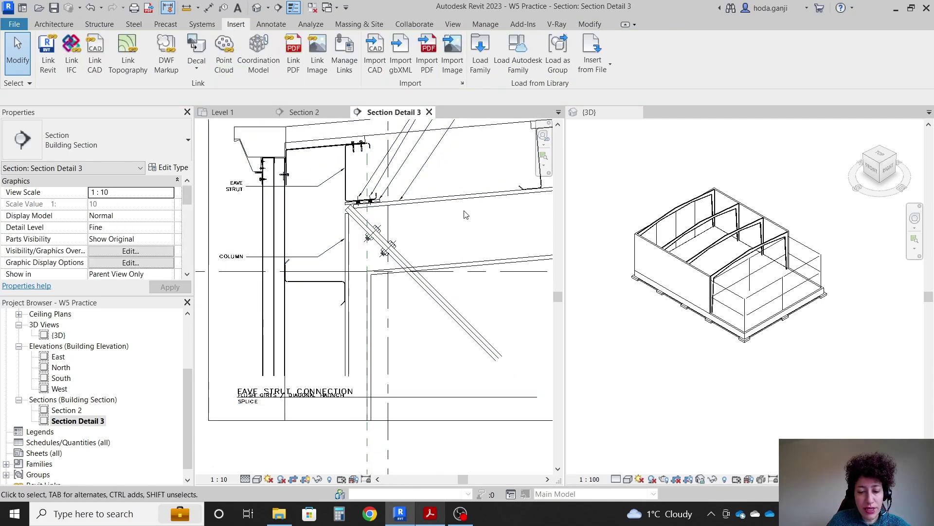
{"action": "key", "text": "a"}
{"action": "key", "text": "l"}
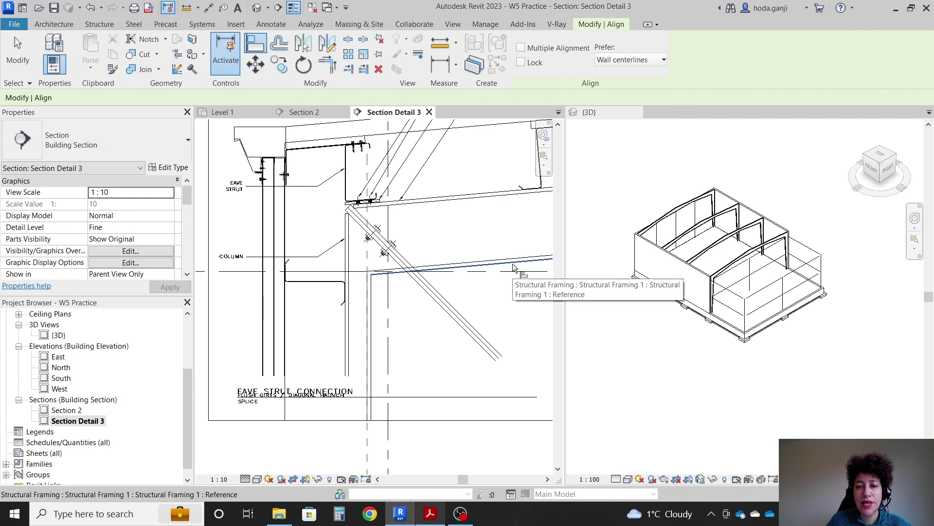
Step: Align the detail's beam line to the model beam and the 279mm wall to the column face
{"action": "left_click", "coordinate": [513, 264]}
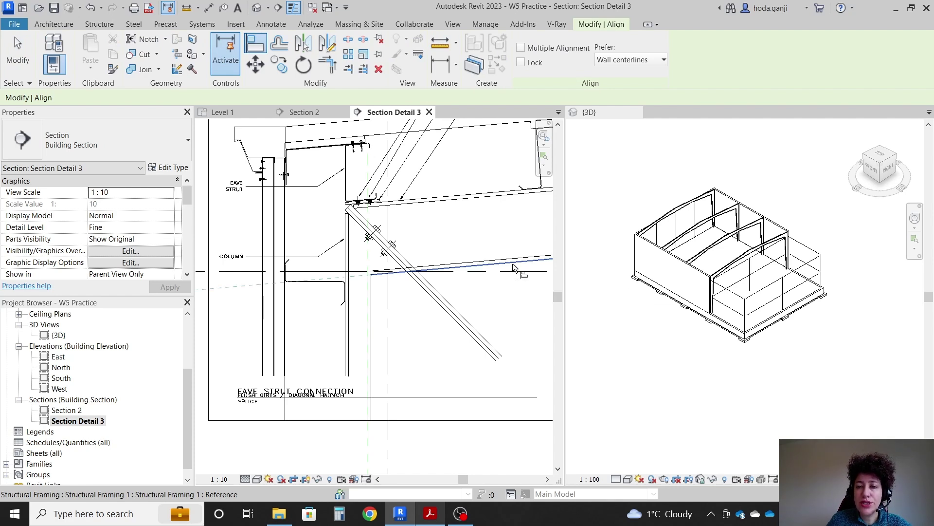
{"action": "left_click", "coordinate": [497, 195]}
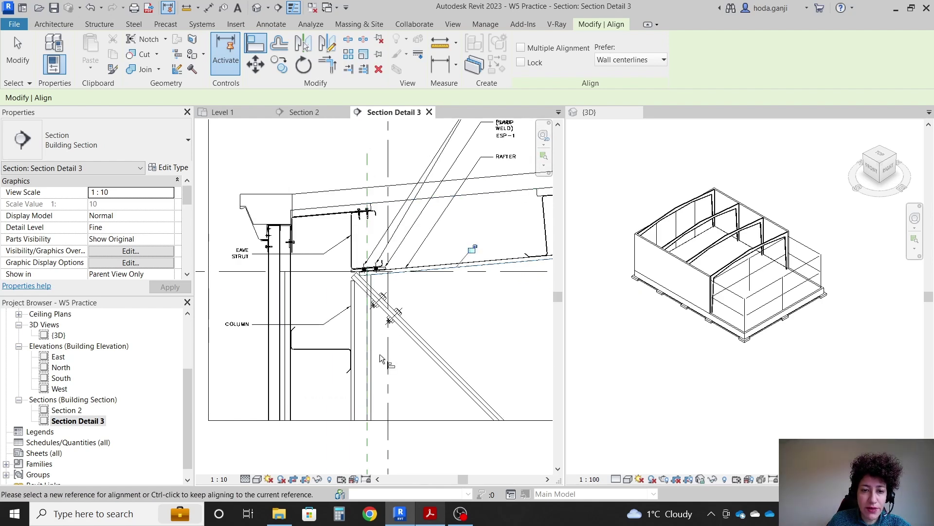
{"action": "scroll", "coordinate": [380, 354], "scroll_direction": "up", "scroll_amount": 2}
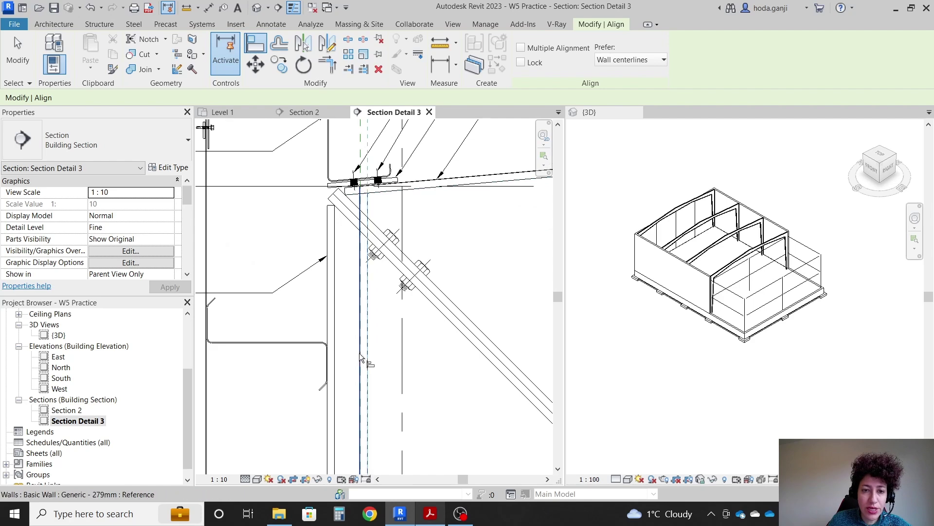
{"action": "left_click", "coordinate": [360, 357]}
{"action": "scroll", "coordinate": [401, 277], "scroll_direction": "down", "scroll_amount": 3}
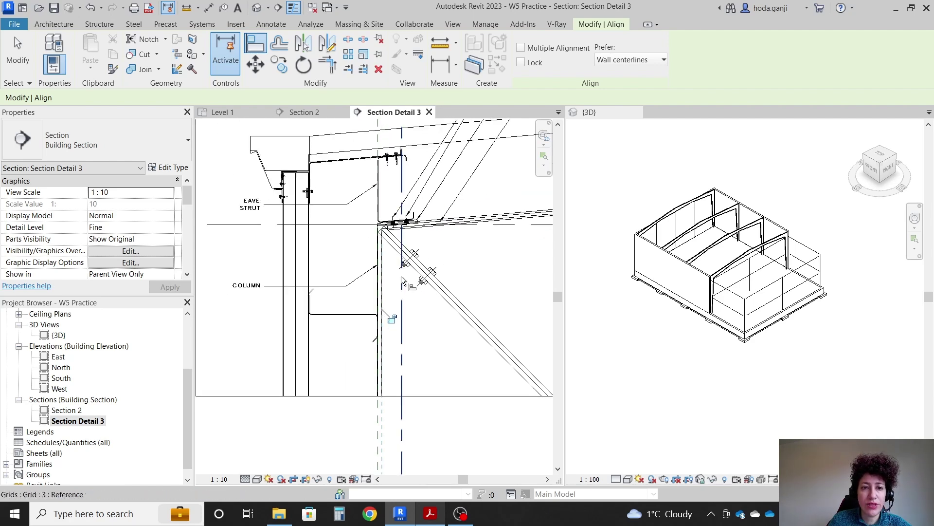
{"action": "middle_click_drag", "start_coordinate": [326, 326], "coordinate": [319, 301]}
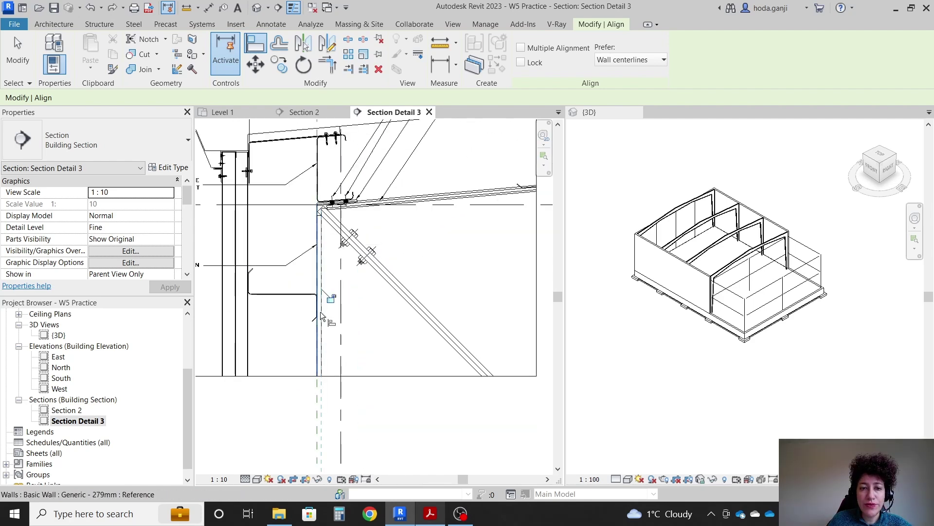
{"action": "key", "text": "Escape"}
{"action": "key", "text": "Escape"}
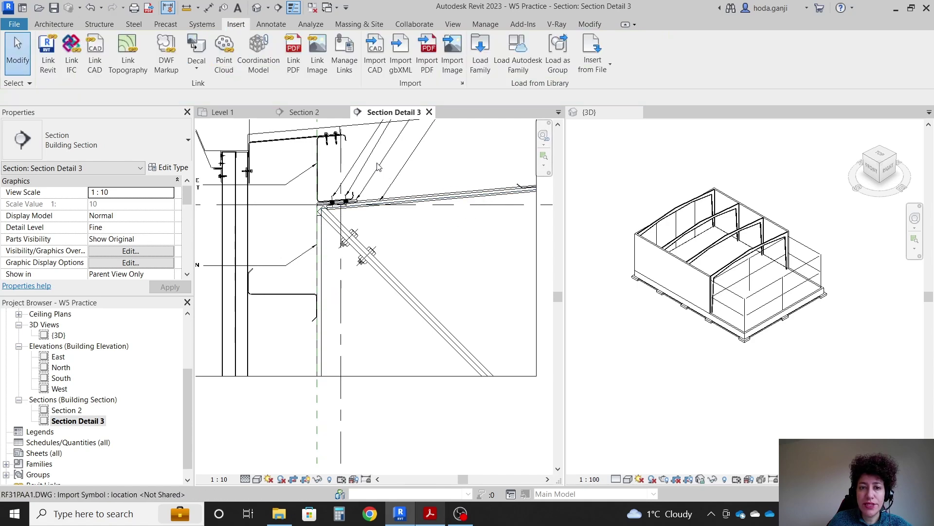
Step: Align the imported detail's roof line to the model roof reference
{"action": "left_click", "coordinate": [379, 167]}
{"action": "scroll", "coordinate": [360, 209], "scroll_direction": "up", "scroll_amount": 5}
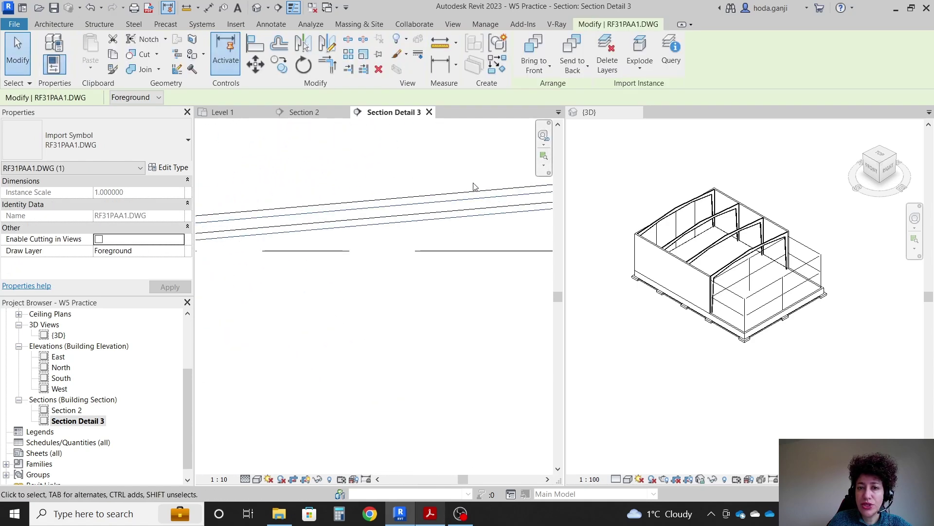
{"action": "key", "text": "Escape"}
{"action": "key", "text": "a"}
{"action": "key", "text": "l"}
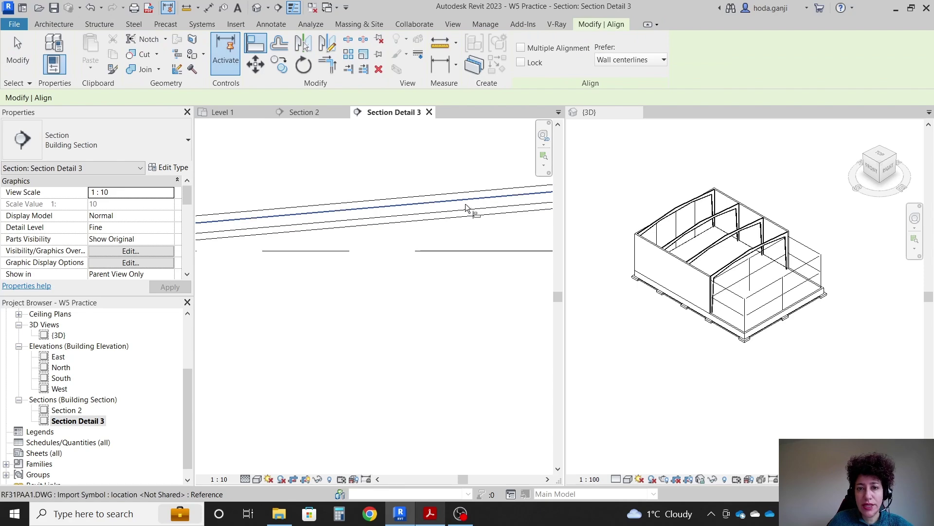
{"action": "left_click", "coordinate": [466, 204]}
{"action": "left_click", "coordinate": [460, 218]}
{"action": "scroll", "coordinate": [461, 218], "scroll_direction": "down", "scroll_amount": 3}
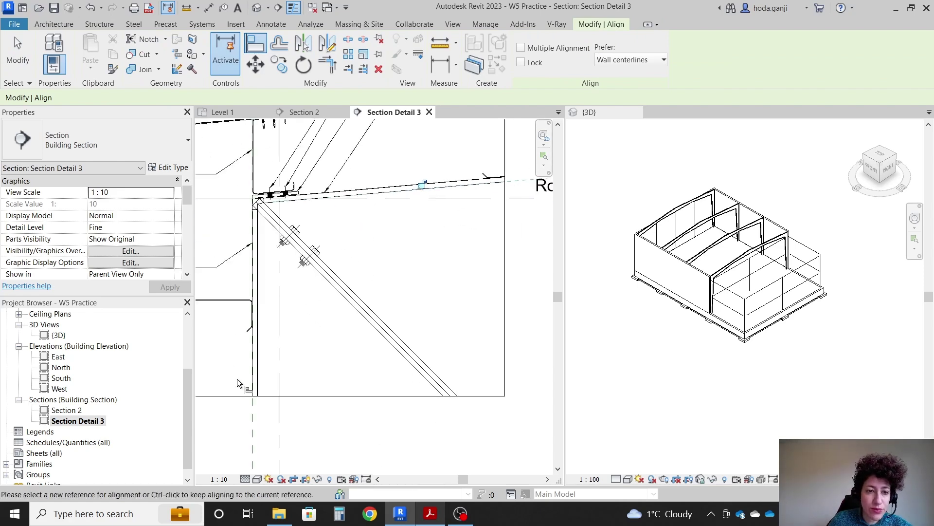
{"action": "scroll", "coordinate": [436, 347], "scroll_direction": "up", "scroll_amount": 2}
{"action": "scroll", "coordinate": [436, 346], "scroll_direction": "down", "scroll_amount": 3}
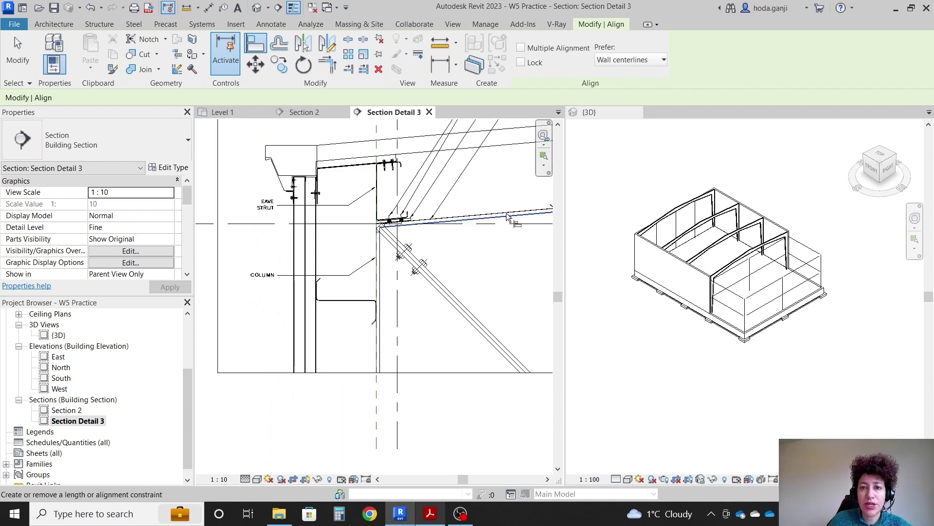
Step: Stretch the crop region's top edge up and right edge outward around the eave detail
{"action": "key", "text": "Escape"}
{"action": "scroll", "coordinate": [312, 183], "scroll_direction": "down", "scroll_amount": 3}
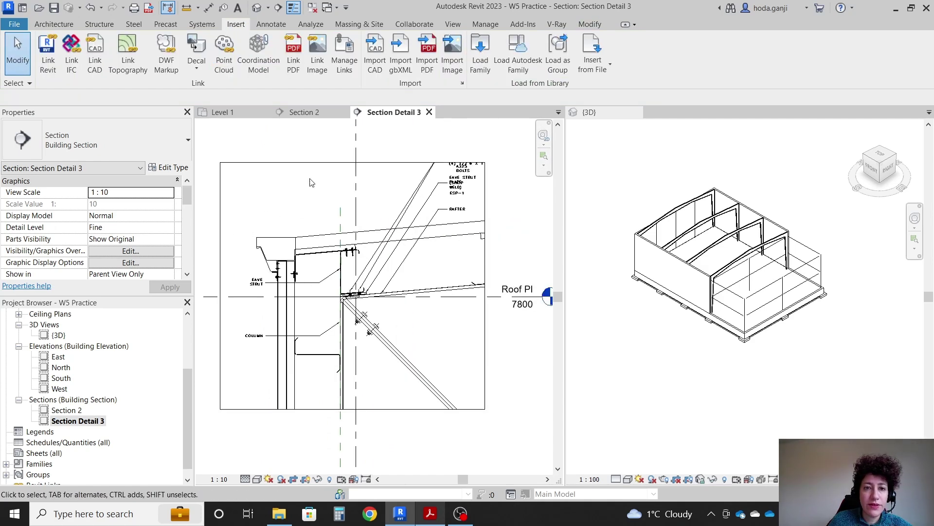
{"action": "left_click", "coordinate": [334, 162]}
{"action": "left_click_drag", "start_coordinate": [355, 162], "coordinate": [358, 132]}
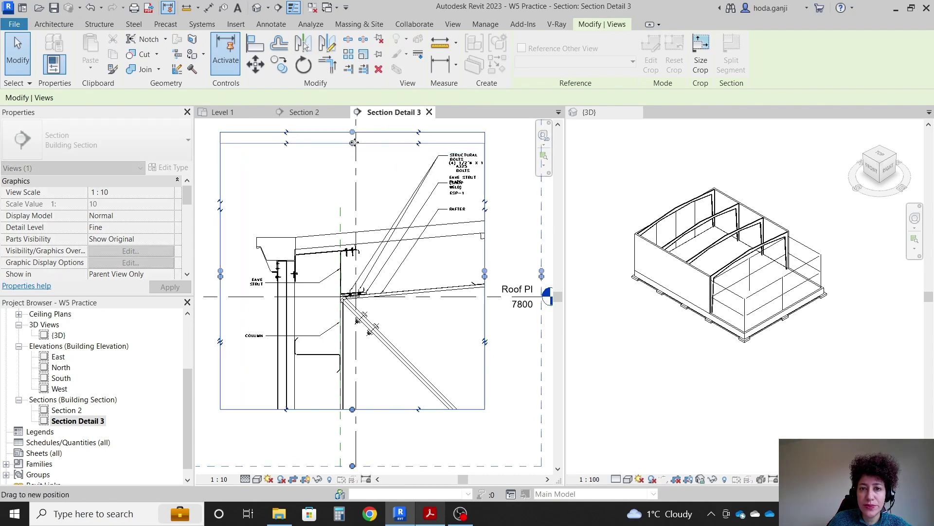
{"action": "scroll", "coordinate": [449, 334], "scroll_direction": "up", "scroll_amount": 3}
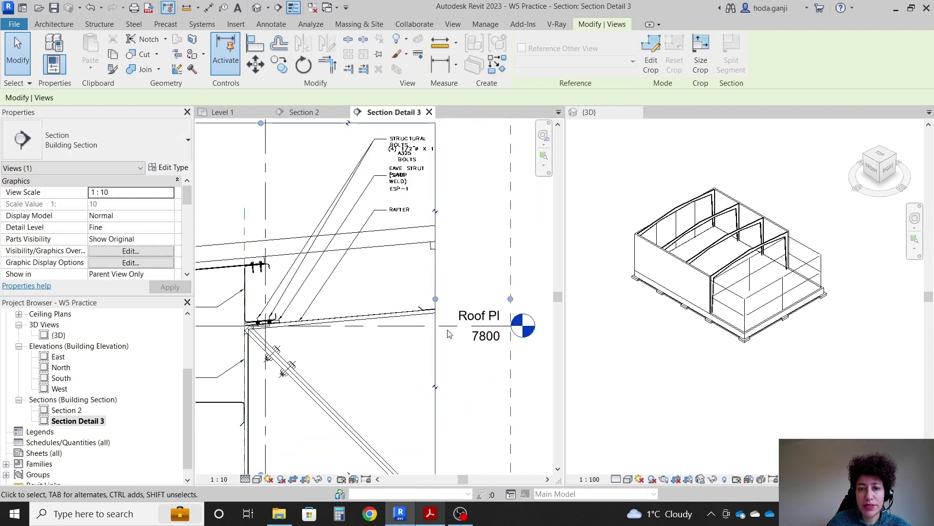
{"action": "mouse_move", "coordinate": [435, 299]}
{"action": "left_mouse_down"}
{"action": "mouse_move", "coordinate": [502, 299]}
{"action": "mouse_move", "coordinate": [463, 292]}
{"action": "left_mouse_up"}
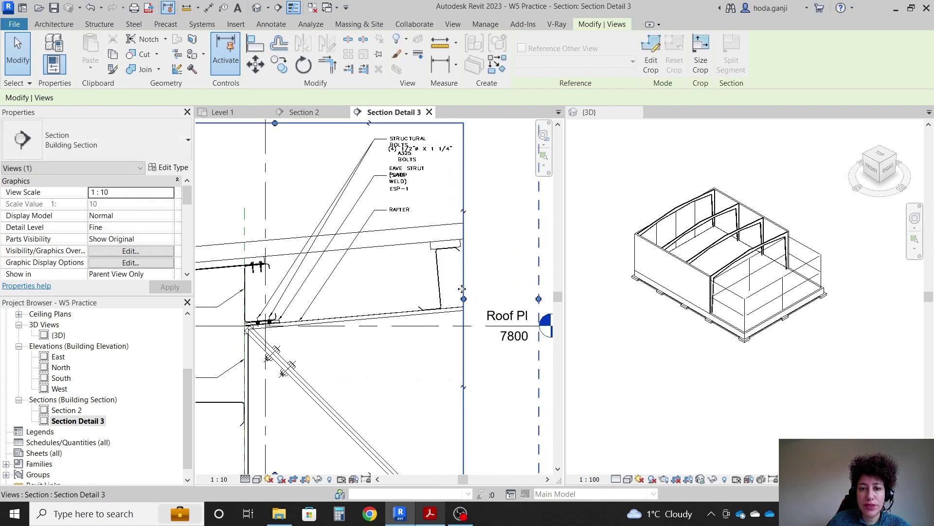
{"action": "scroll", "coordinate": [462, 292], "scroll_direction": "down", "scroll_amount": 4}
{"action": "key", "text": "Escape"}
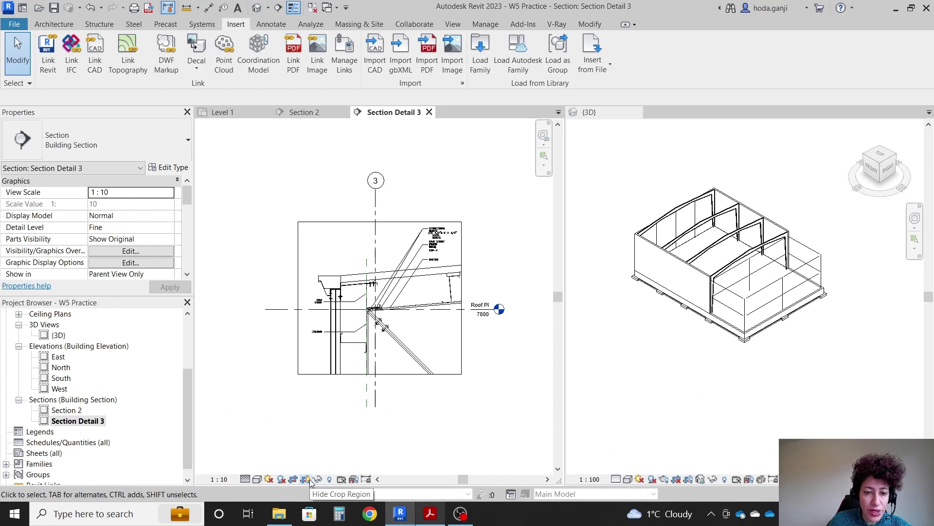
Step: Hide the crop region and pull Grid 3's top and bottom ends in toward the eave
{"action": "left_click", "coordinate": [310, 480]}
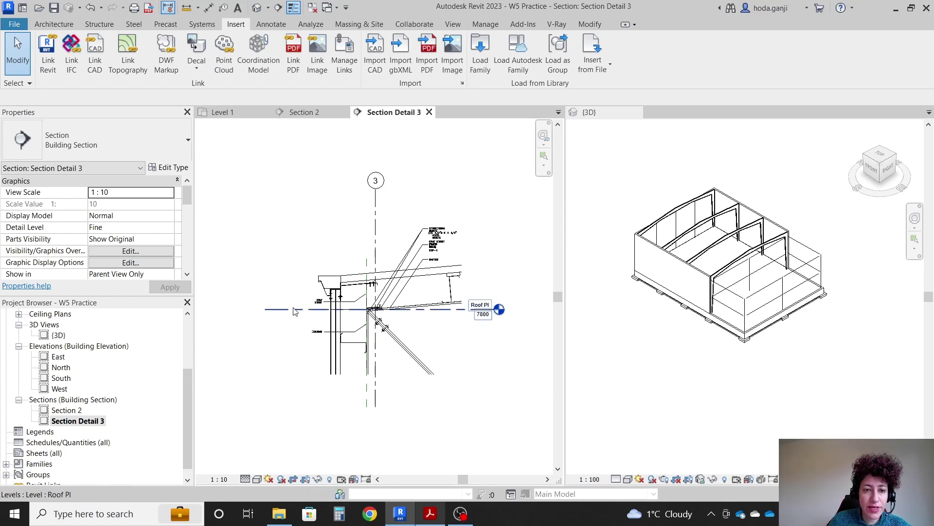
{"action": "left_click", "coordinate": [265, 311]}
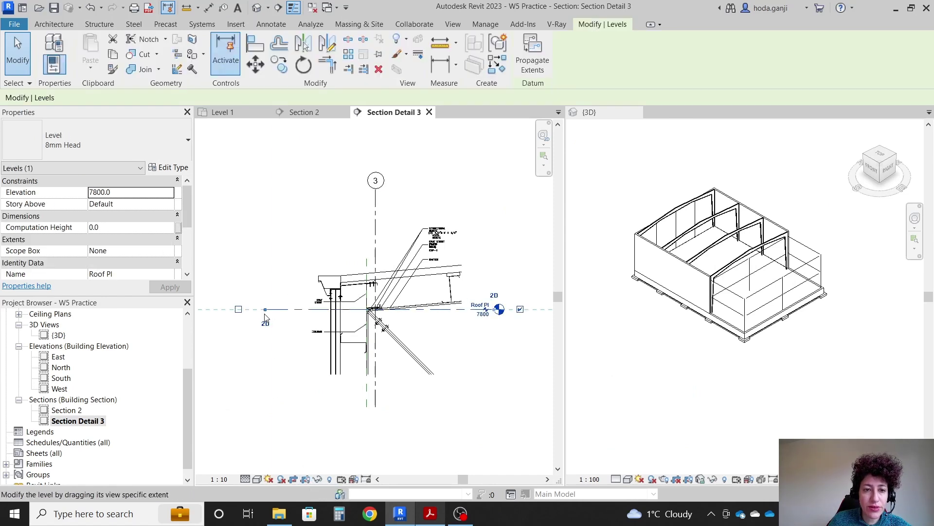
{"action": "left_click", "coordinate": [377, 191]}
{"action": "left_click_drag", "start_coordinate": [377, 191], "coordinate": [376, 224]}
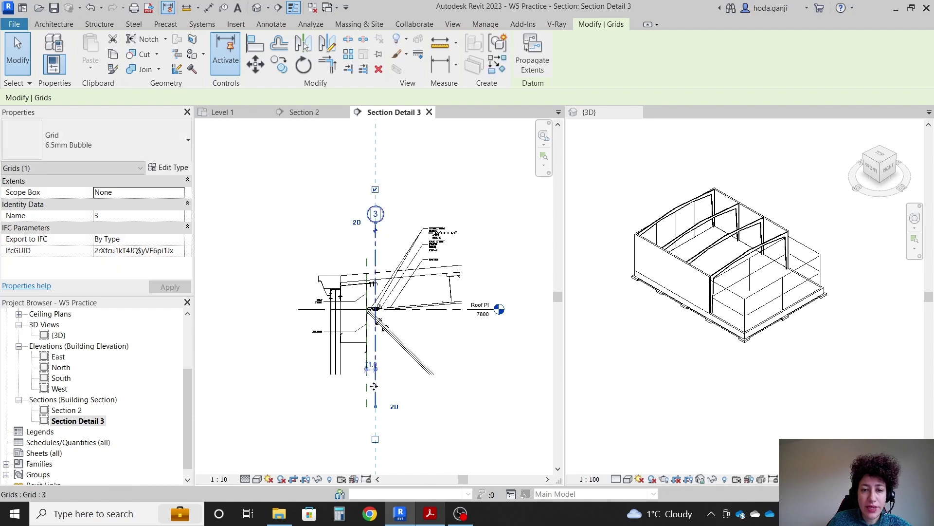
{"action": "left_click_drag", "start_coordinate": [374, 409], "coordinate": [375, 386]}
{"action": "scroll", "coordinate": [393, 402], "scroll_direction": "up", "scroll_amount": 2}
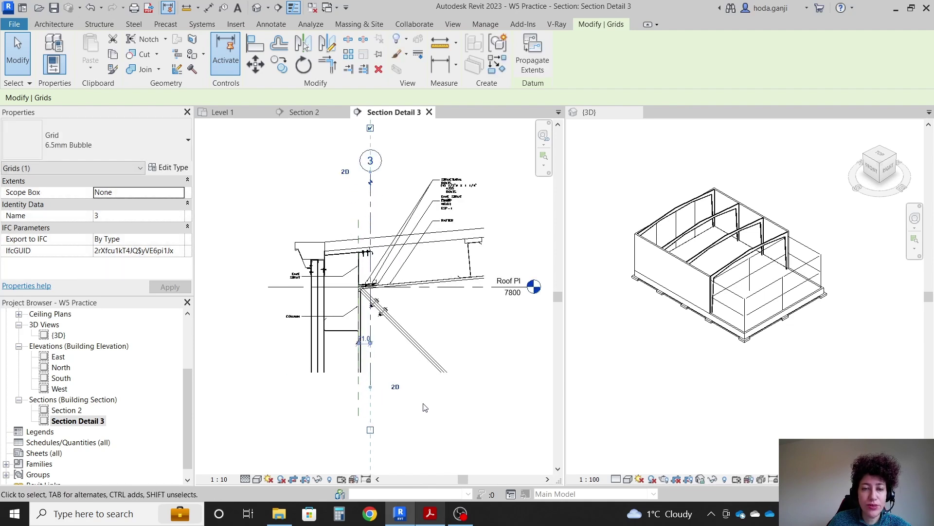
{"action": "key", "text": "Escape"}
{"action": "scroll", "coordinate": [421, 175], "scroll_direction": "up", "scroll_amount": 1}
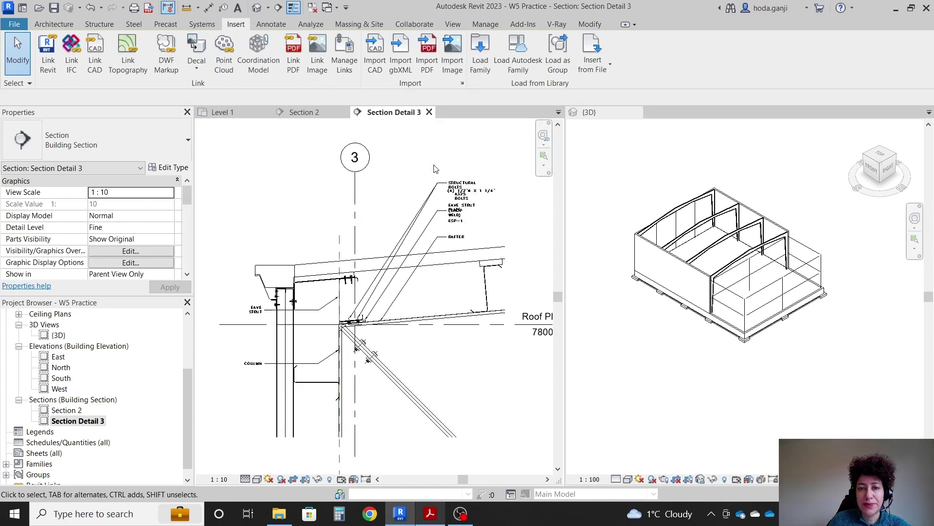
Step: Highlight PDF instruction 6: 282mm generic roof with 350mm West and 200mm East overhangs
{"action": "left_click", "coordinate": [430, 514]}
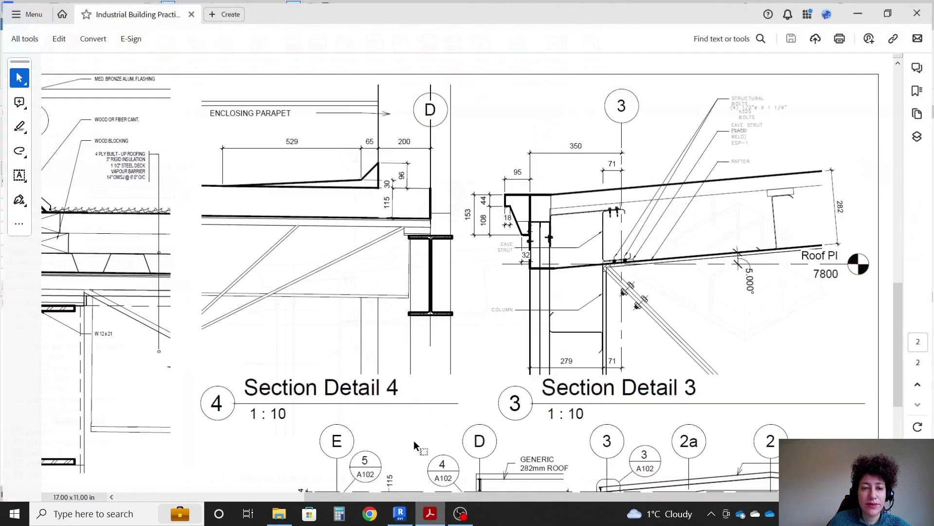
{"action": "scroll", "coordinate": [413, 440], "scroll_direction": "down", "scroll_amount": 5}
{"action": "left_click_drag", "start_coordinate": [180, 152], "coordinate": [459, 155]}
{"action": "scroll", "coordinate": [457, 190], "scroll_direction": "up", "scroll_amount": 2}
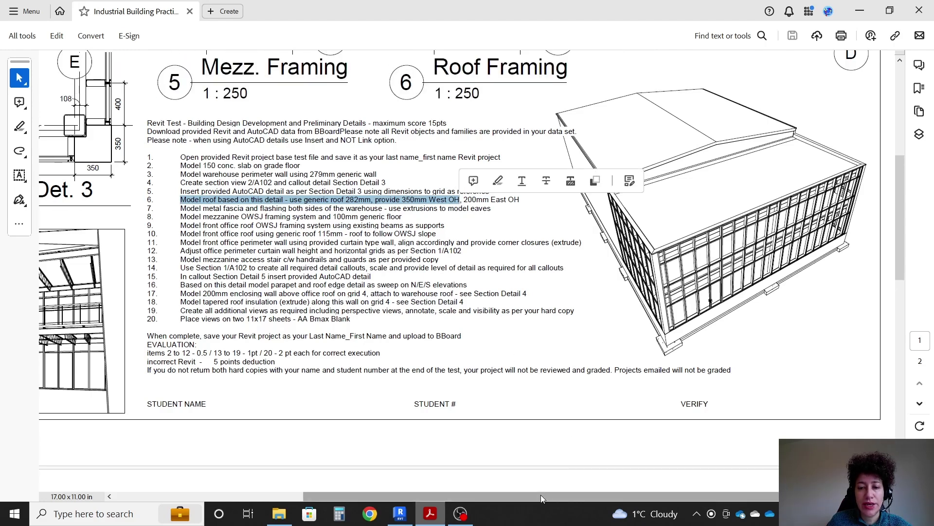
{"action": "scroll", "coordinate": [468, 341], "scroll_direction": "up", "scroll_amount": 2}
{"action": "scroll", "coordinate": [468, 341], "scroll_direction": "left", "scroll_amount": 2}
{"action": "left_click", "coordinate": [400, 242]}
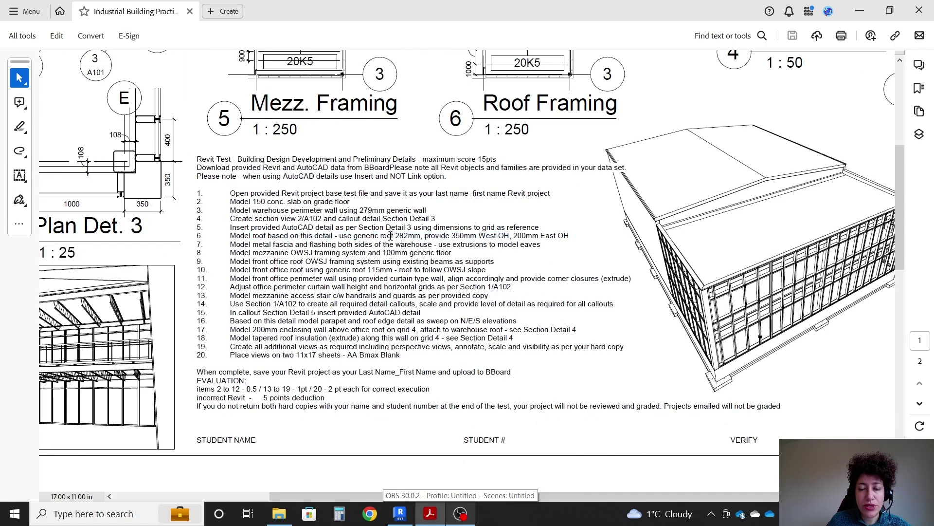
{"action": "scroll", "coordinate": [391, 236], "scroll_direction": "up", "scroll_amount": 1, "text": "ctrl"}
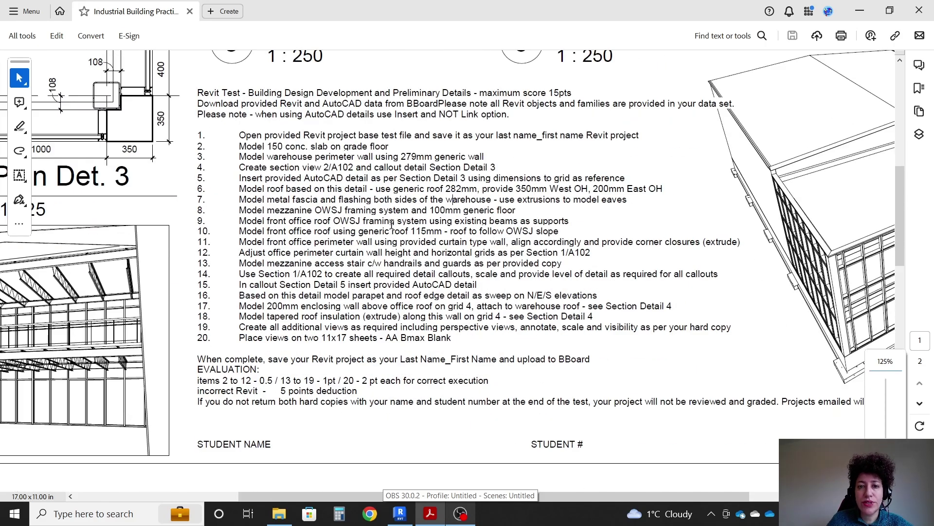
{"action": "key", "text": "alt+Tab"}
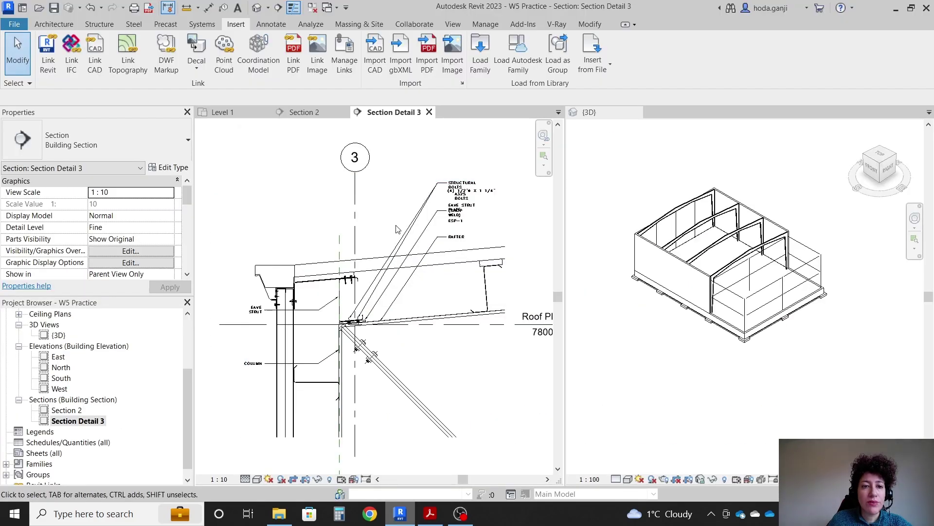
{"action": "left_click", "coordinate": [222, 112]}
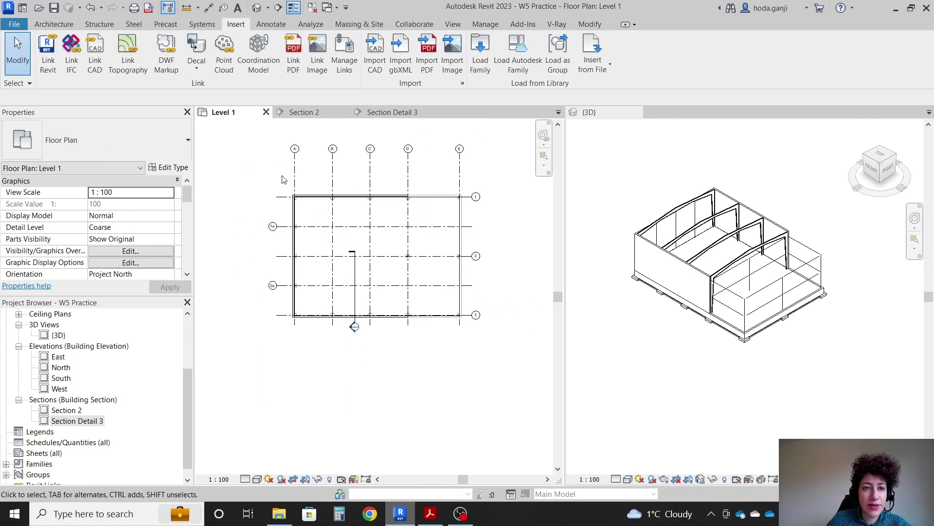
{"action": "scroll", "coordinate": [284, 179], "scroll_direction": "up", "scroll_amount": 5}
{"action": "scroll", "coordinate": [311, 241], "scroll_direction": "up", "scroll_amount": 1}
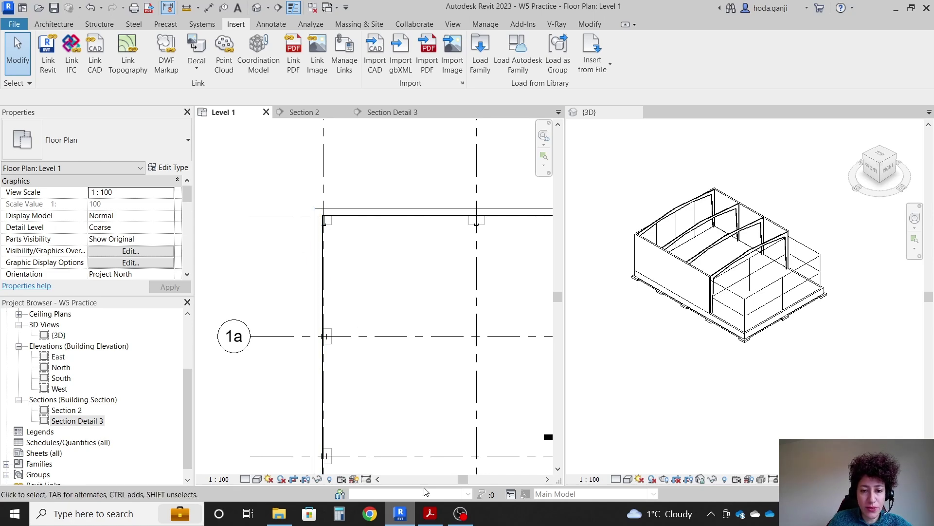
{"action": "left_click", "coordinate": [430, 515]}
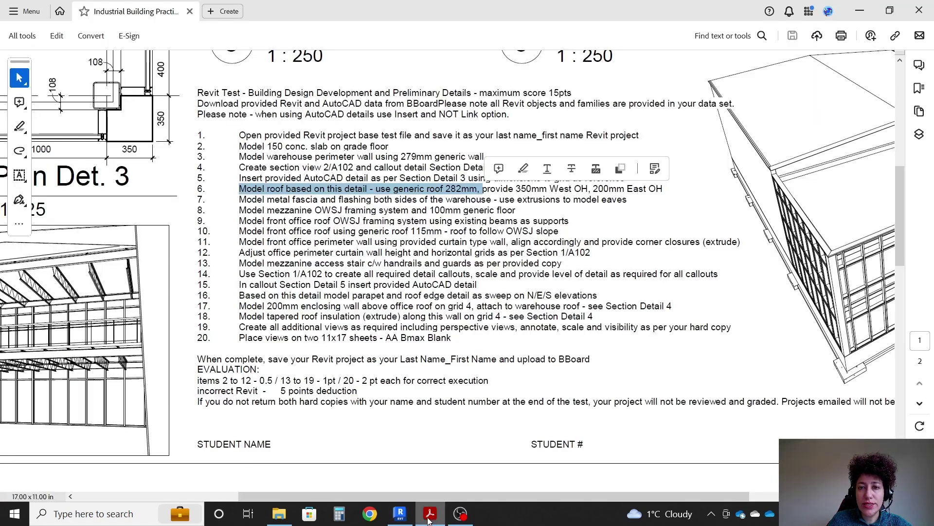
{"action": "left_click", "coordinate": [550, 184]}
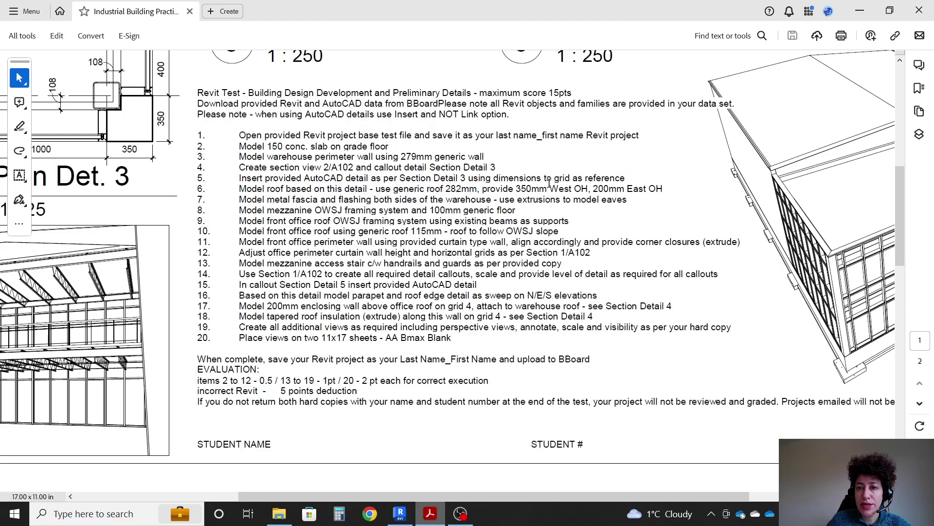
{"action": "left_click_drag", "start_coordinate": [515, 189], "coordinate": [592, 189]}
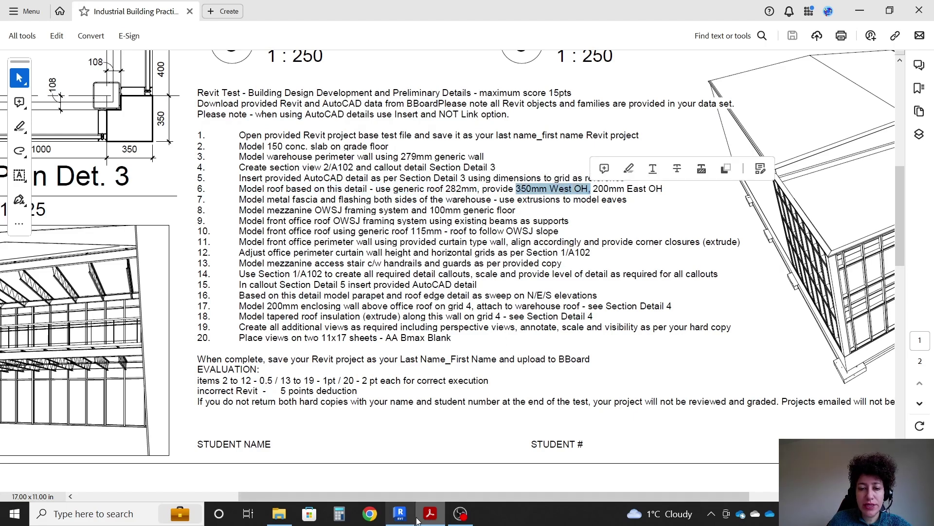
{"action": "left_click", "coordinate": [400, 513]}
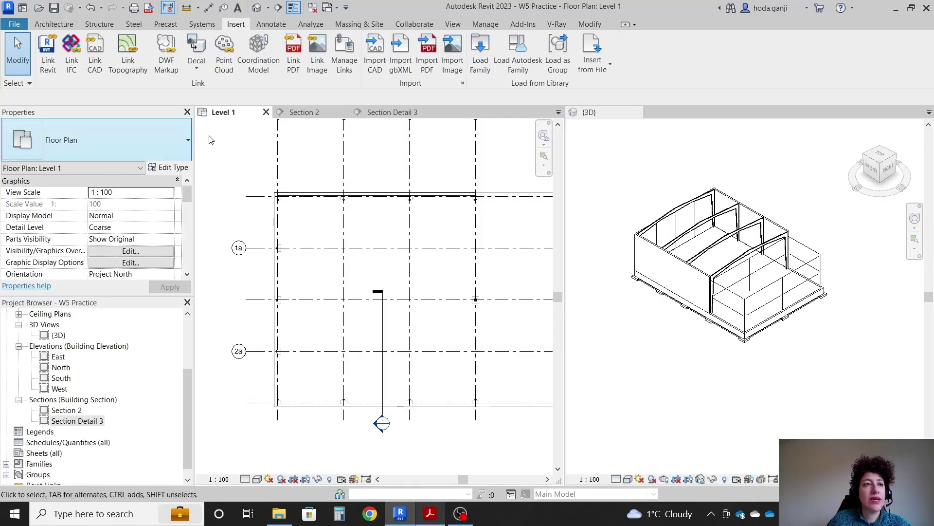
Step: Place a reference plane 350 mm outside the west wall with Pick Lines
{"action": "key", "text": "r"}
{"action": "key", "text": "p"}
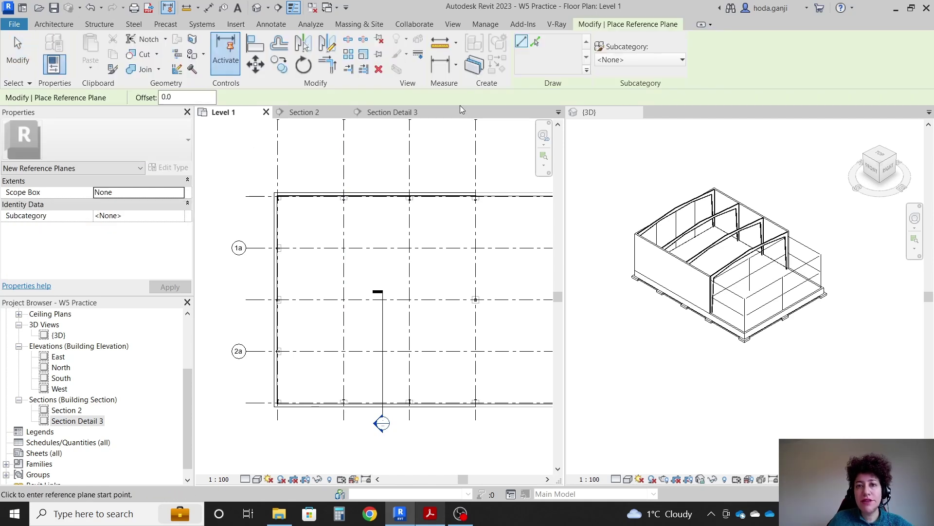
{"action": "left_click", "coordinate": [537, 42]}
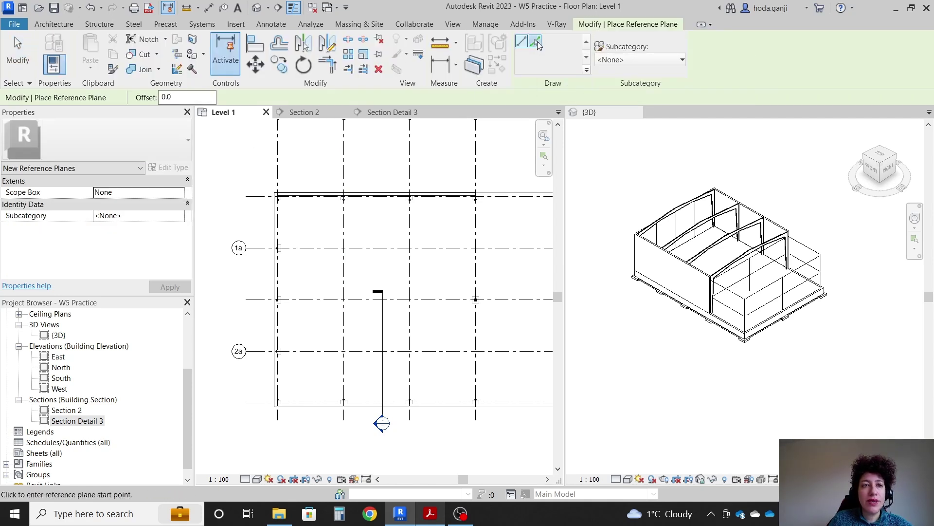
{"action": "left_click_drag", "start_coordinate": [184, 97], "coordinate": [166, 98]}
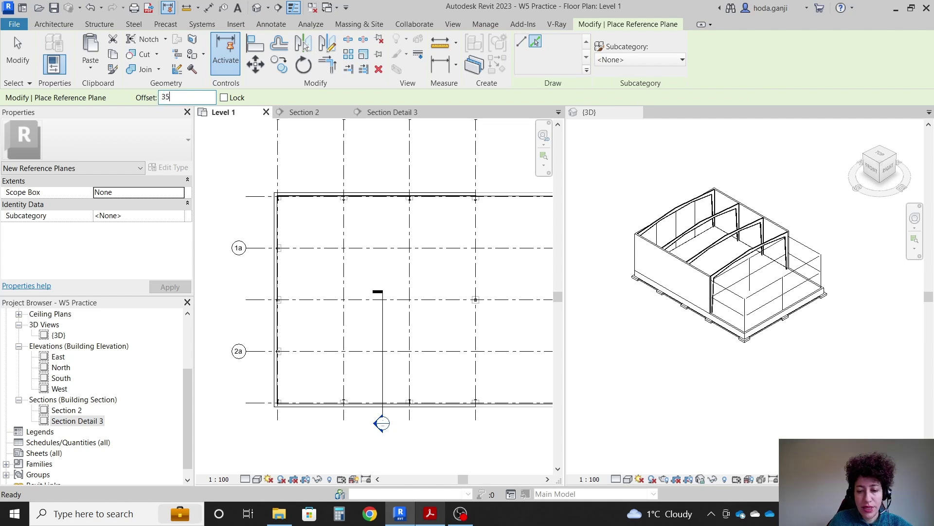
{"action": "type", "text": "350"}
{"action": "key", "text": "Return"}
{"action": "scroll", "coordinate": [249, 221], "scroll_direction": "up", "scroll_amount": 5}
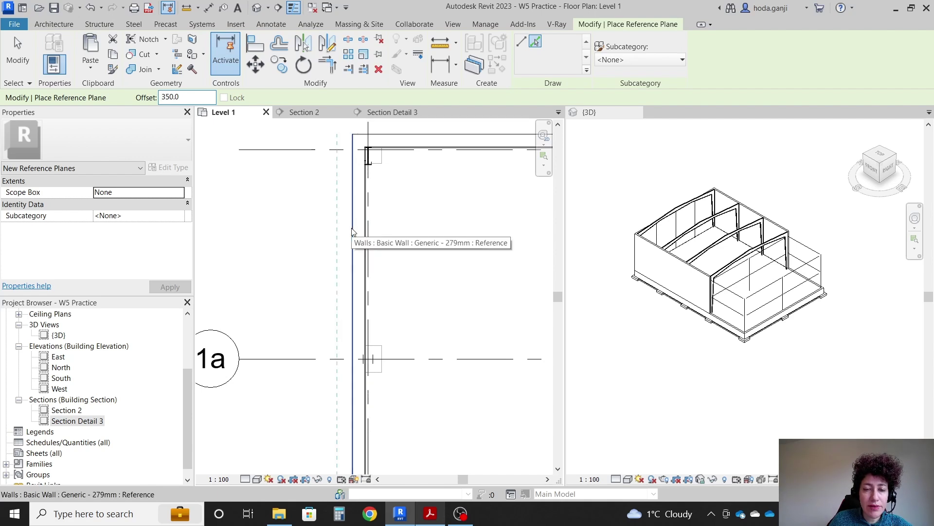
{"action": "left_click", "coordinate": [354, 231]}
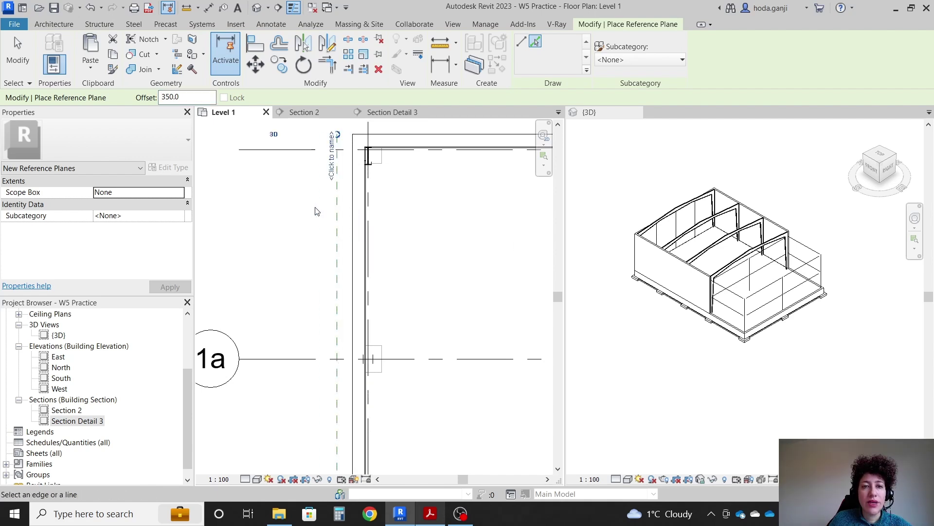
{"action": "key", "text": "Escape"}
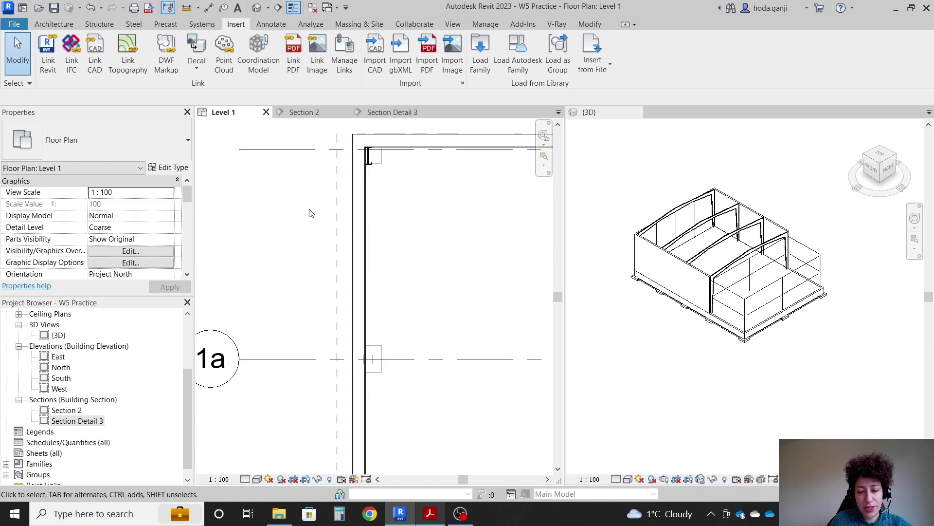
Step: Check the project's length unit format in the UN units dialog
{"action": "key", "text": "u"}
{"action": "key", "text": "n"}
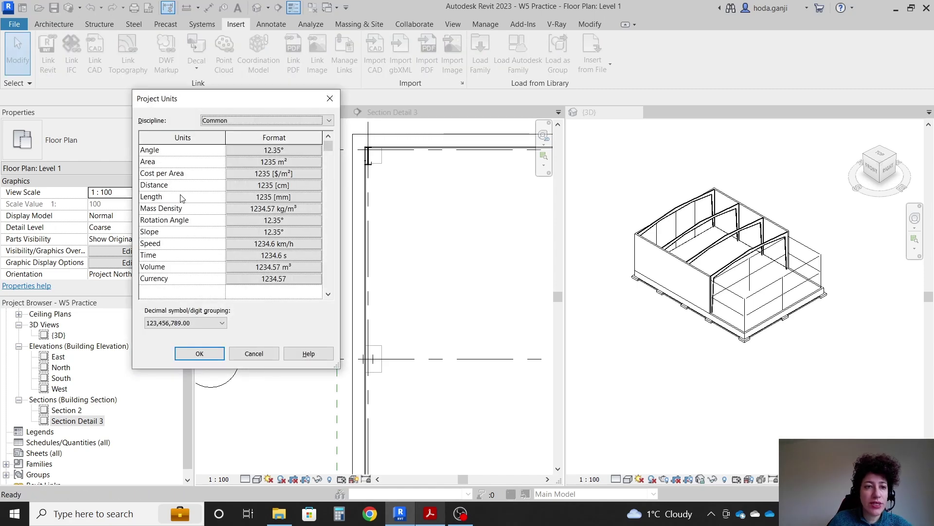
{"action": "left_click", "coordinate": [244, 196]}
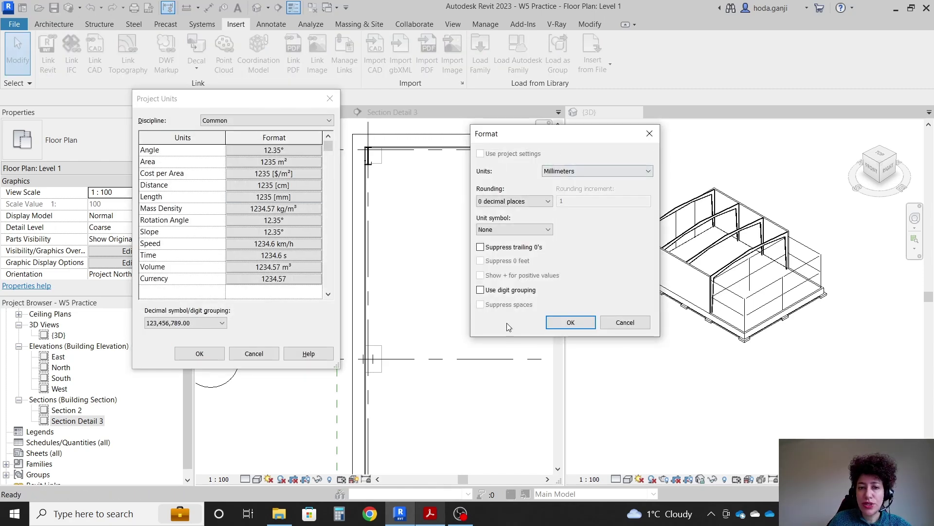
{"action": "key", "text": "Return"}
{"action": "key", "text": "Return"}
{"action": "scroll", "coordinate": [370, 258], "scroll_direction": "down", "scroll_amount": 1}
Step: Name the new reference plane West OH
{"action": "left_click", "coordinate": [340, 268]}
{"action": "scroll", "coordinate": [340, 269], "scroll_direction": "down", "scroll_amount": 2}
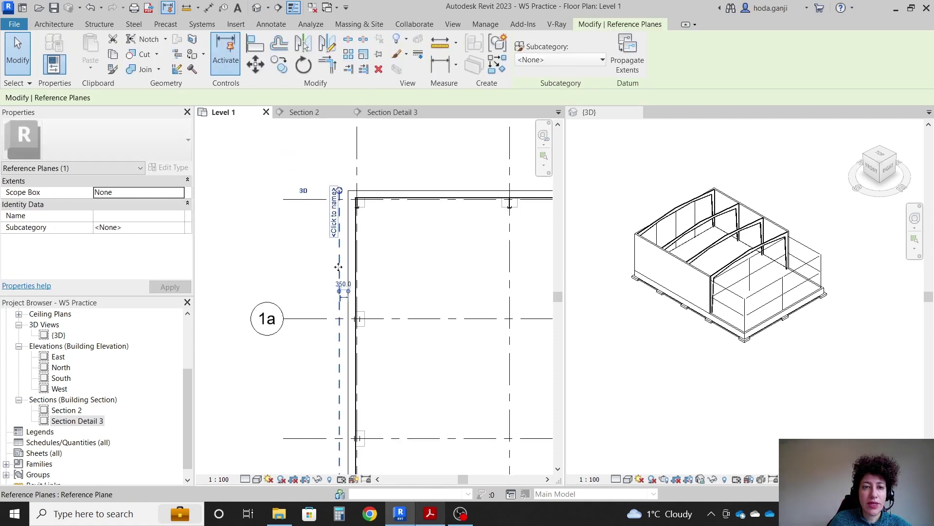
{"action": "scroll", "coordinate": [308, 191], "scroll_direction": "down", "scroll_amount": 3}
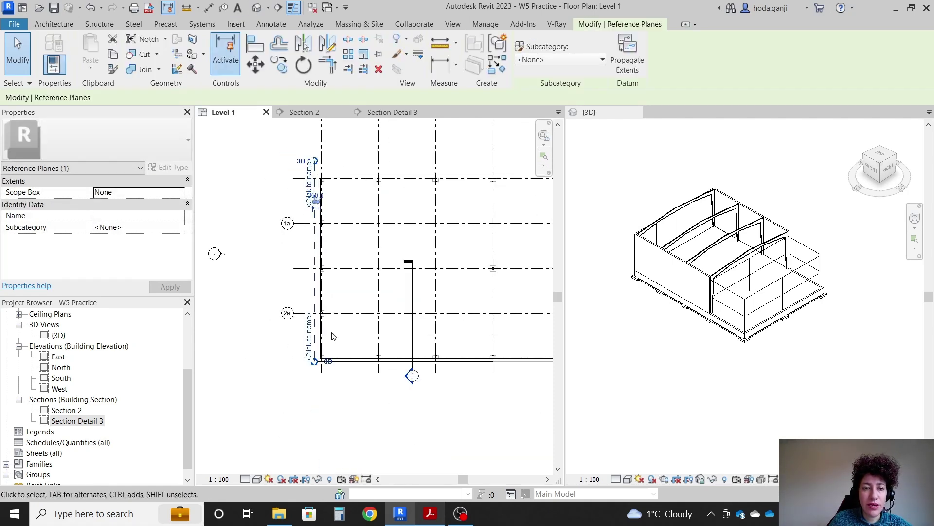
{"action": "scroll", "coordinate": [300, 429], "scroll_direction": "up", "scroll_amount": 3}
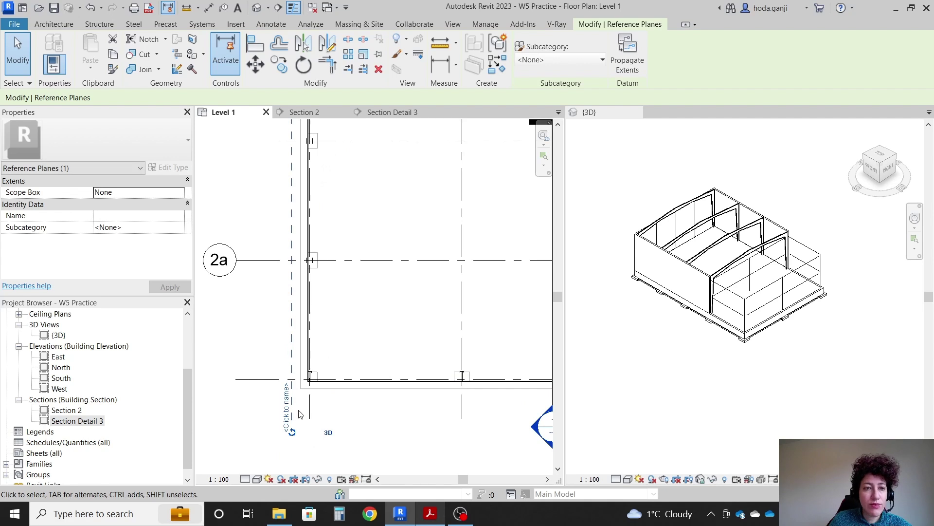
{"action": "left_click", "coordinate": [287, 413]}
{"action": "type", "text": "We"}
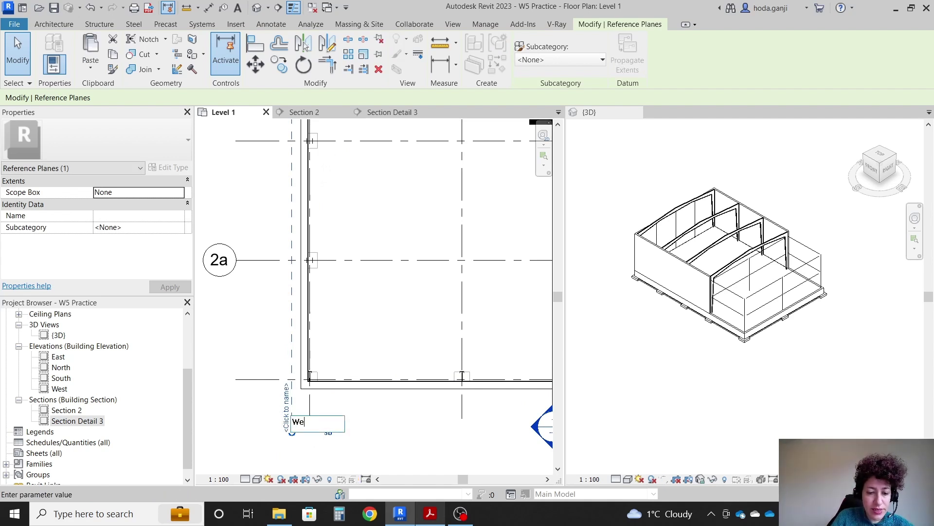
{"action": "type", "text": "st OH"}
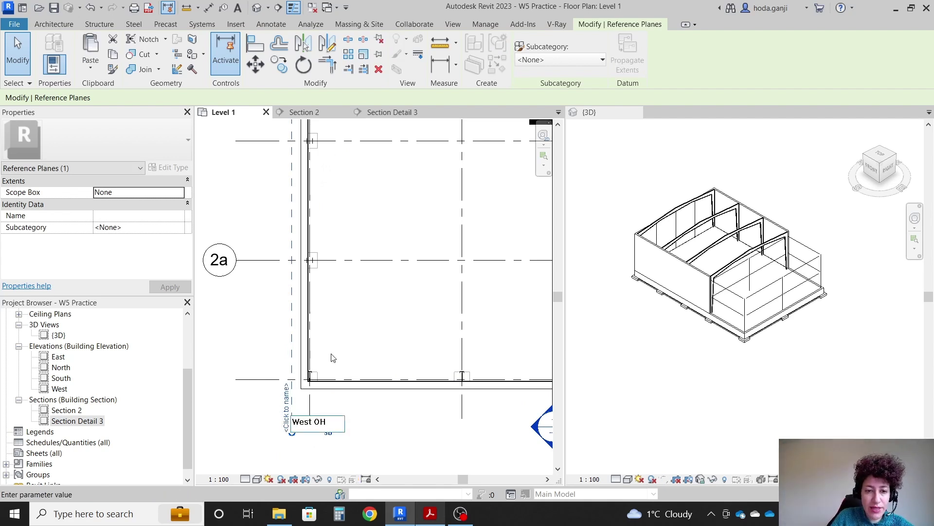
{"action": "key", "text": "Return"}
{"action": "left_click", "coordinate": [365, 417]}
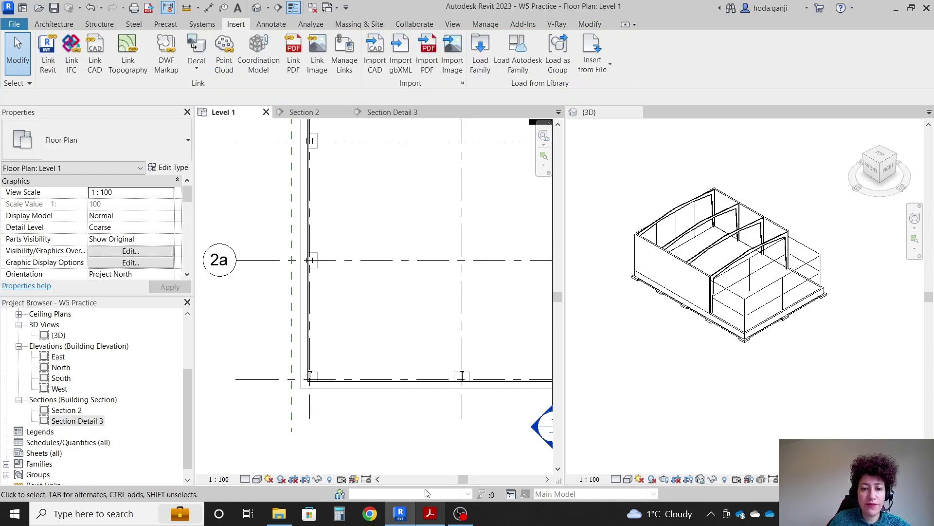
{"action": "left_click", "coordinate": [431, 515]}
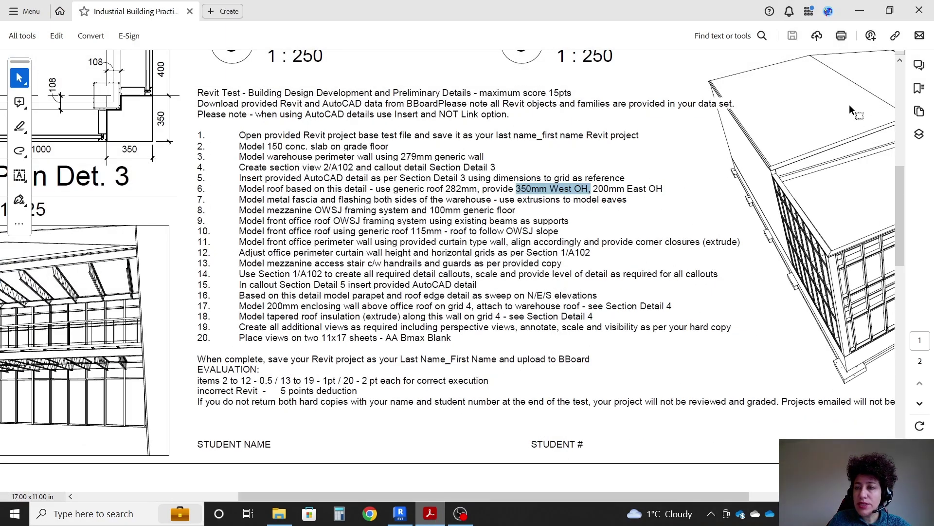
{"action": "scroll", "coordinate": [785, 181], "scroll_direction": "up", "scroll_amount": 5}
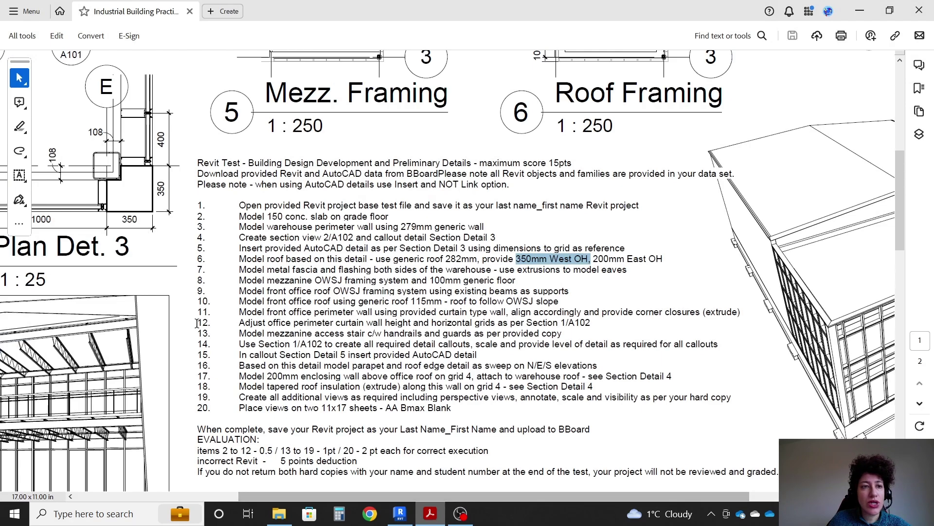
{"action": "scroll", "coordinate": [367, 421], "scroll_direction": "down", "scroll_amount": 2, "text": "ctrl"}
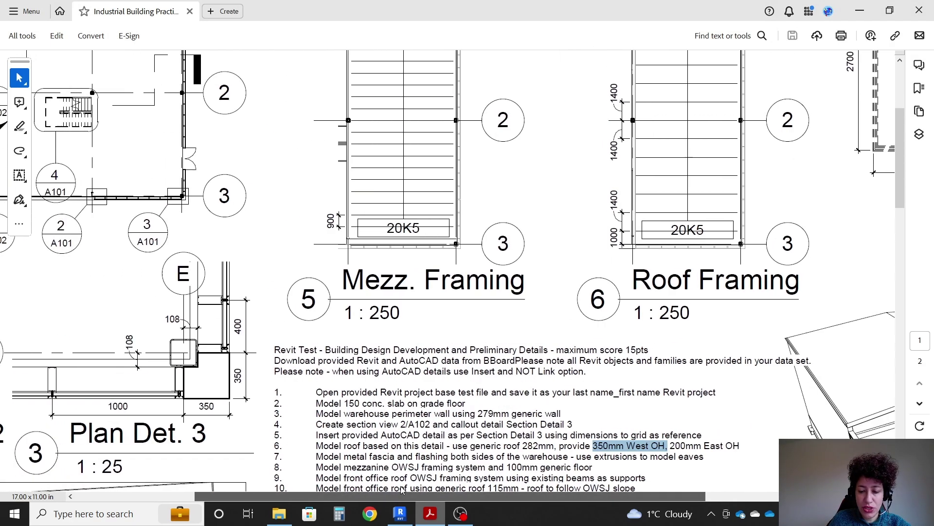
{"action": "scroll", "coordinate": [369, 395], "scroll_direction": "down", "scroll_amount": 2, "text": "ctrl"}
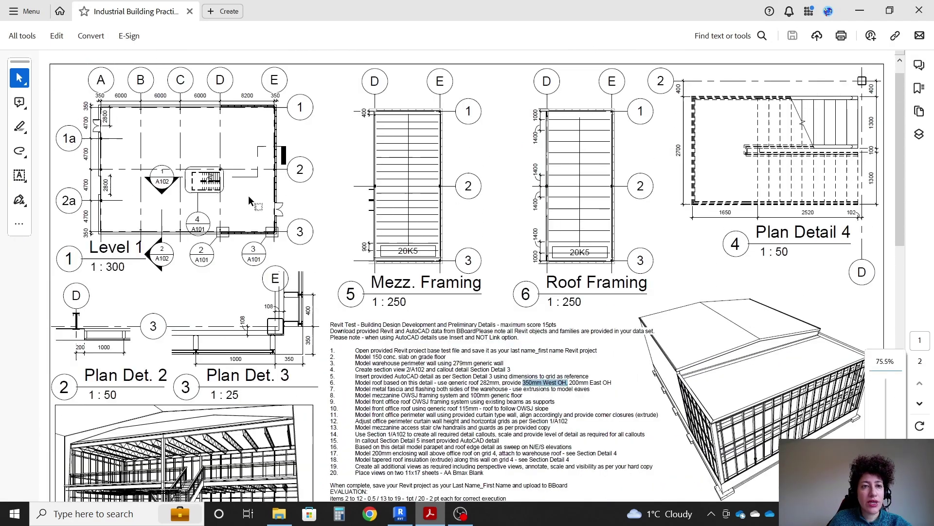
{"action": "scroll", "coordinate": [612, 380], "scroll_direction": "down", "scroll_amount": 1}
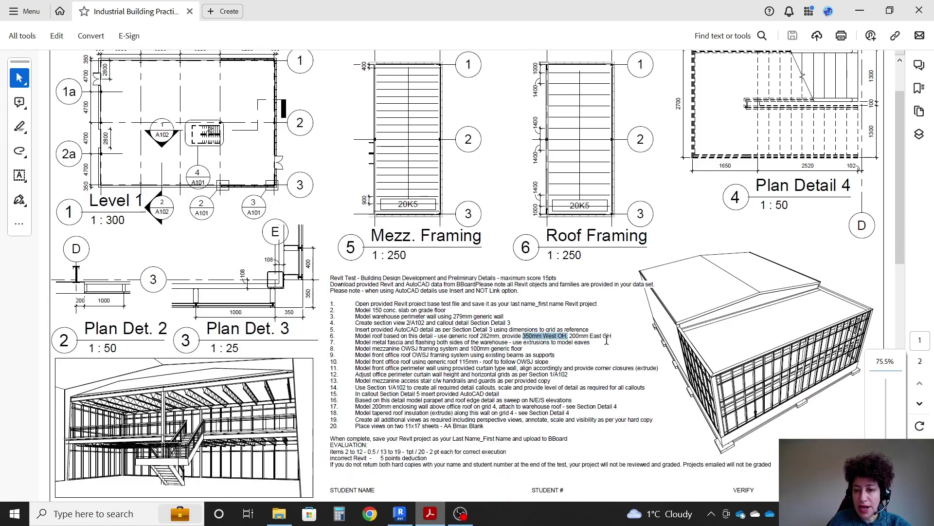
Step: Place a reference plane 200 mm outside the east wall with Pick Lines
{"action": "left_click", "coordinate": [400, 514]}
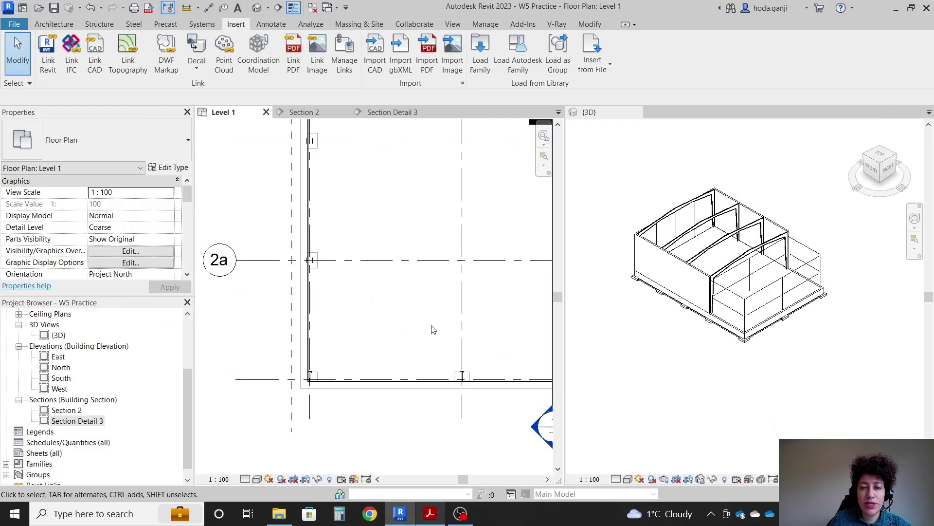
{"action": "scroll", "coordinate": [472, 194], "scroll_direction": "up", "scroll_amount": 5}
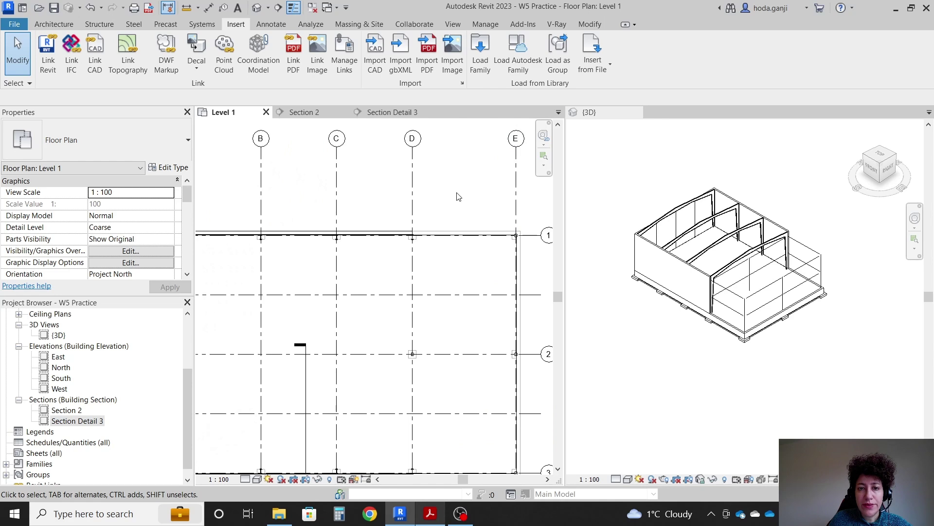
{"action": "key", "text": "r"}
{"action": "key", "text": "p"}
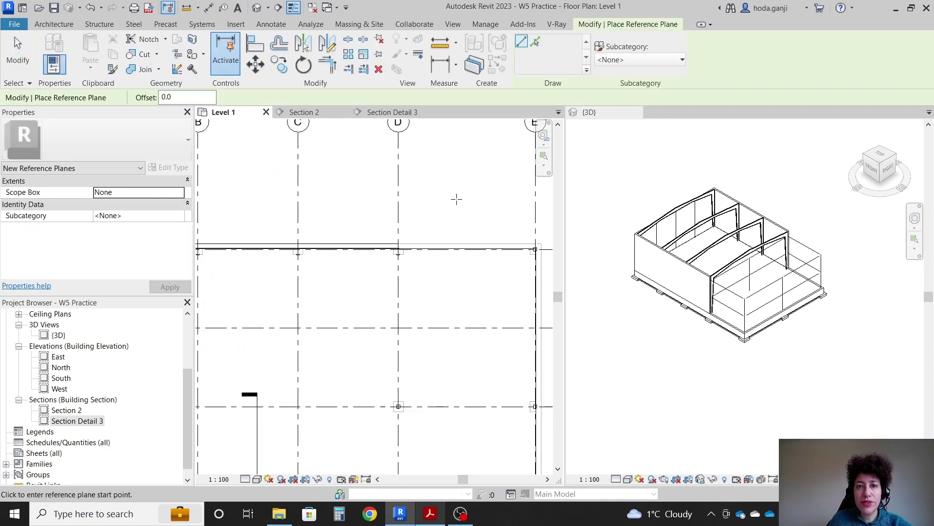
{"action": "left_click", "coordinate": [535, 42]}
{"action": "left_click", "coordinate": [167, 97]}
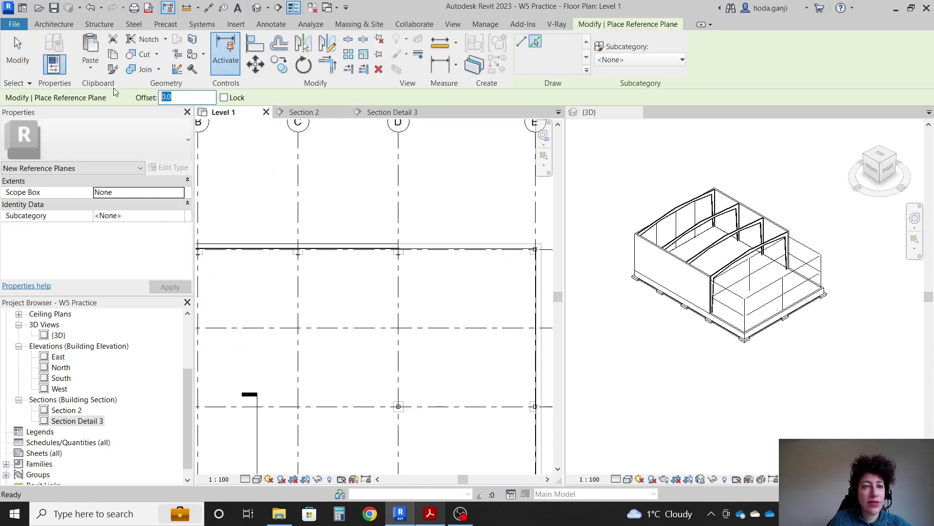
{"action": "type", "text": "200"}
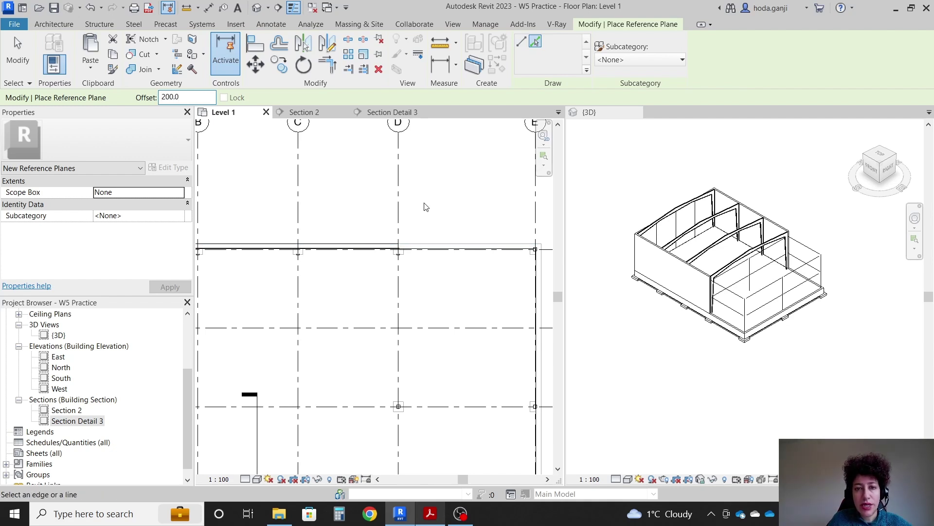
{"action": "scroll", "coordinate": [413, 209], "scroll_direction": "down", "scroll_amount": 5}
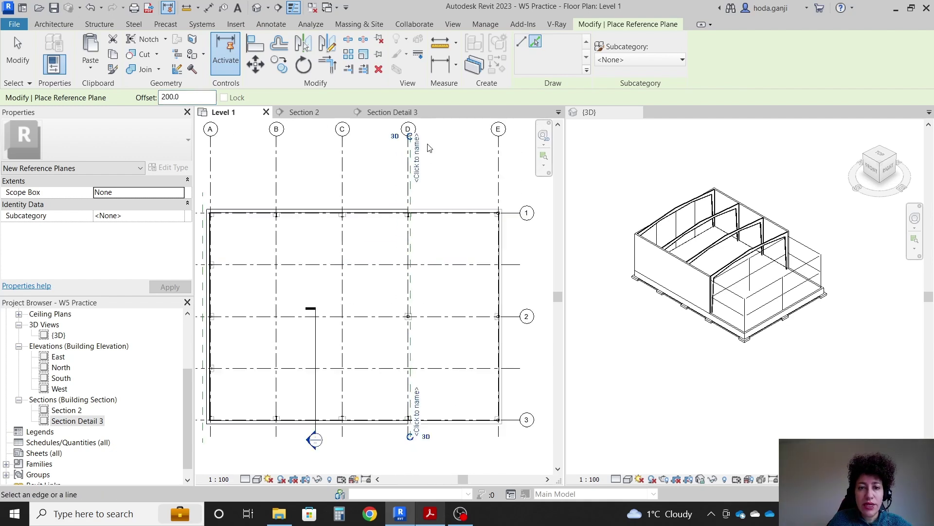
{"action": "scroll", "coordinate": [421, 361], "scroll_direction": "up", "scroll_amount": 5}
{"action": "scroll", "coordinate": [421, 361], "scroll_direction": "up", "scroll_amount": 2}
Step: Name the new east reference plane East OH
{"action": "left_click", "coordinate": [435, 341]}
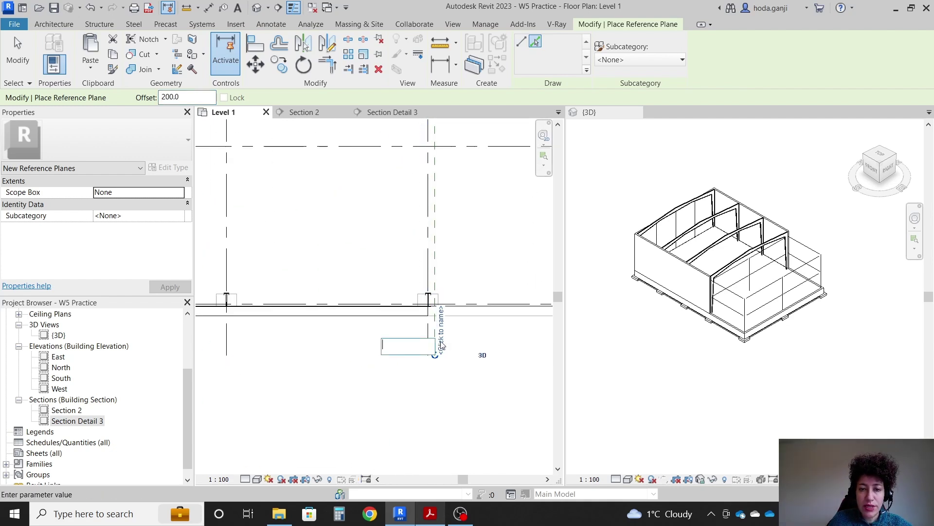
{"action": "type", "text": "Eas"}
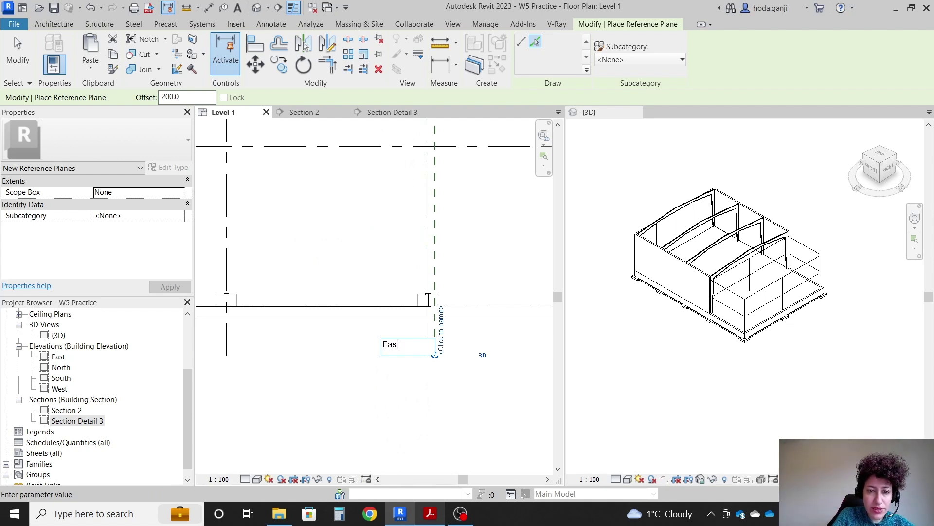
{"action": "type", "text": "t 0"}
{"action": "key", "text": "Return"}
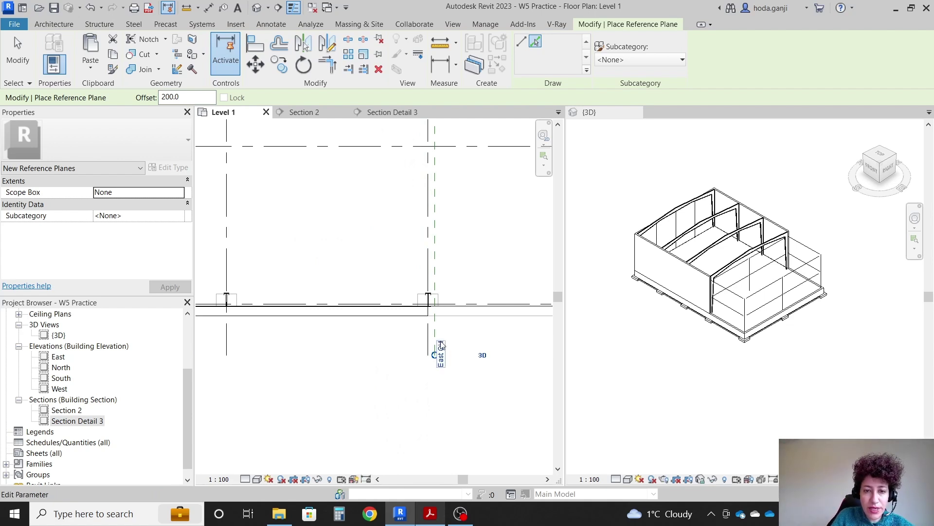
{"action": "scroll", "coordinate": [501, 401], "scroll_direction": "down", "scroll_amount": 5}
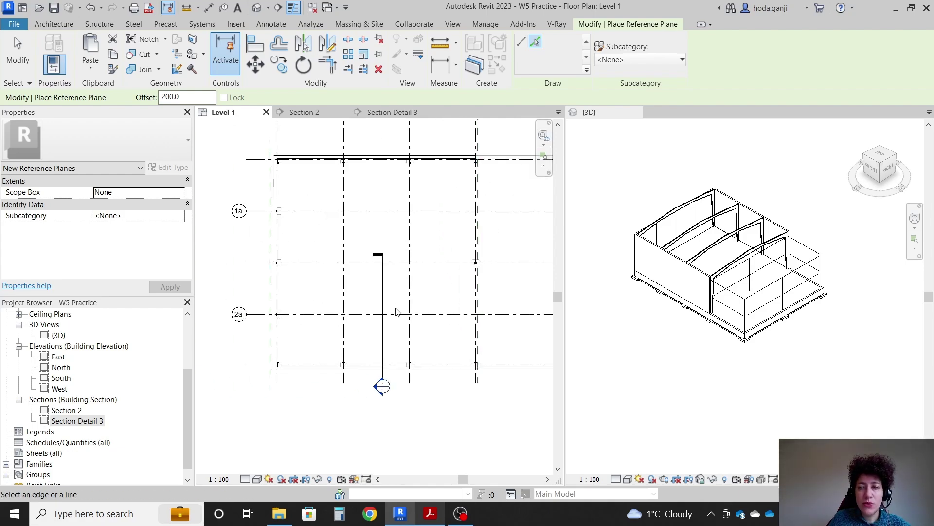
{"action": "key", "text": "alt+Tab"}
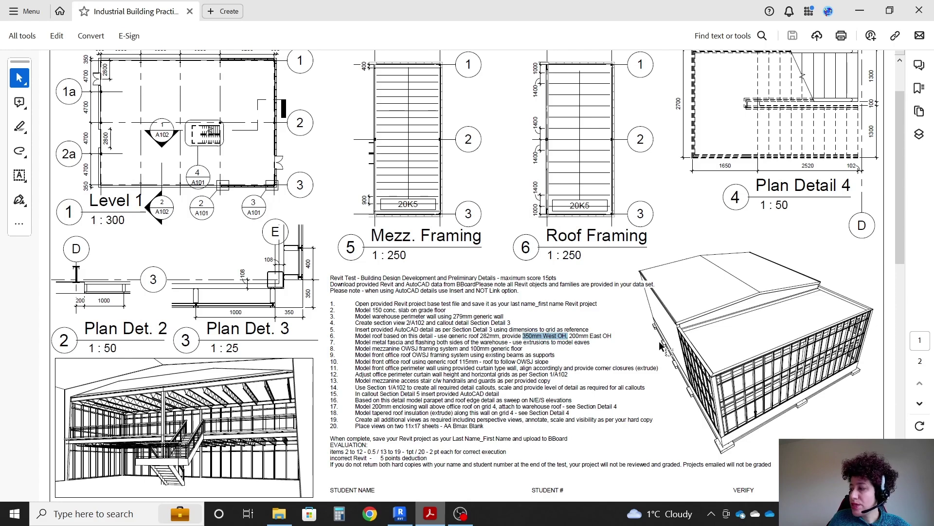
Step: Reread note 6's roof requirements: 282mm generic roof, 350mm West and 200mm East overhangs
{"action": "scroll", "coordinate": [662, 346], "scroll_direction": "up", "scroll_amount": 2, "text": "ctrl"}
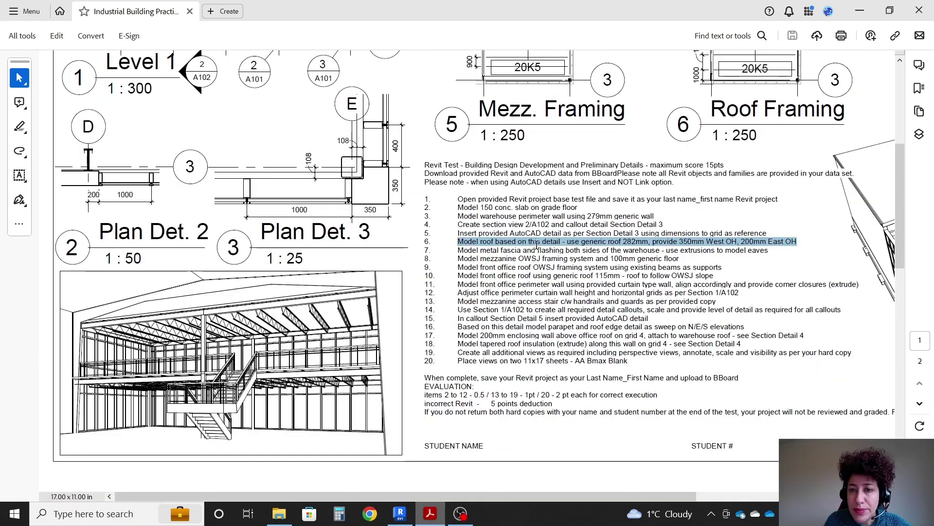
{"action": "left_click", "coordinate": [623, 242]}
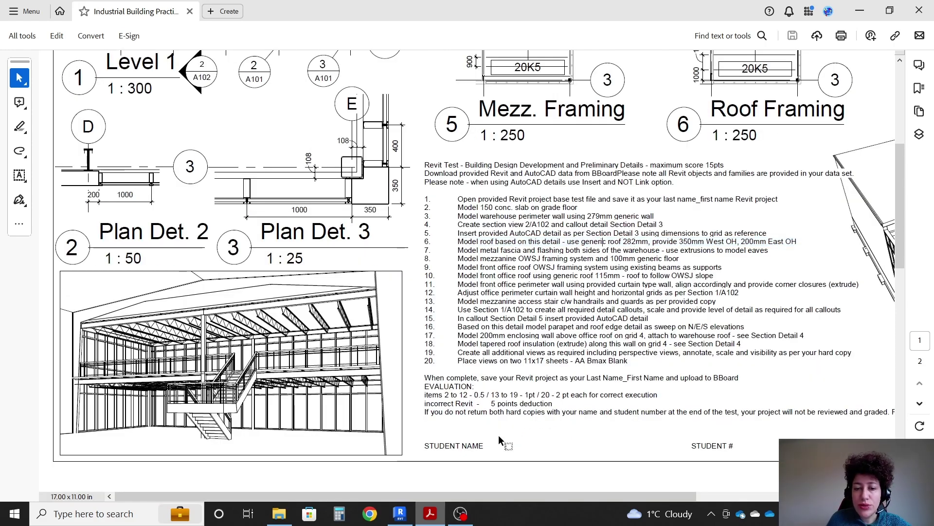
{"action": "key", "text": "alt+Tab"}
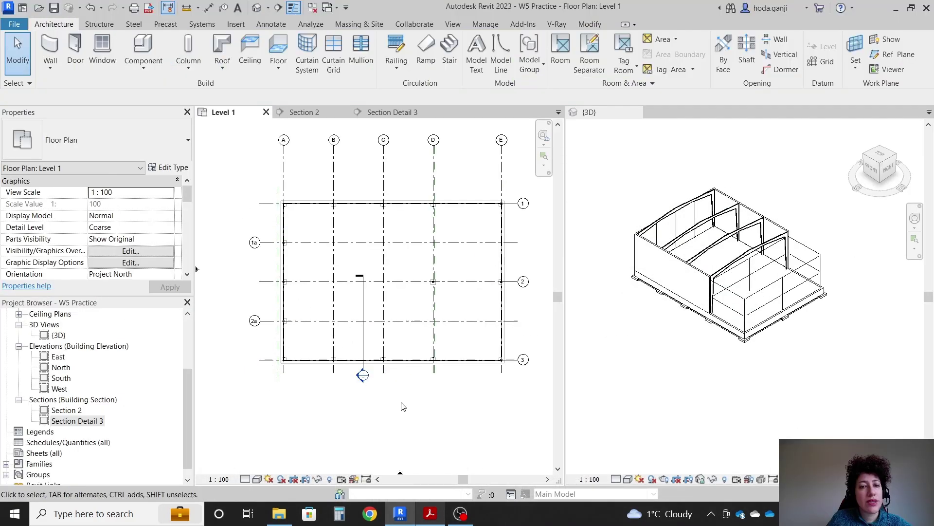
Step: Set the work plane to Reference Plane : East OH
{"action": "left_click", "coordinate": [852, 46]}
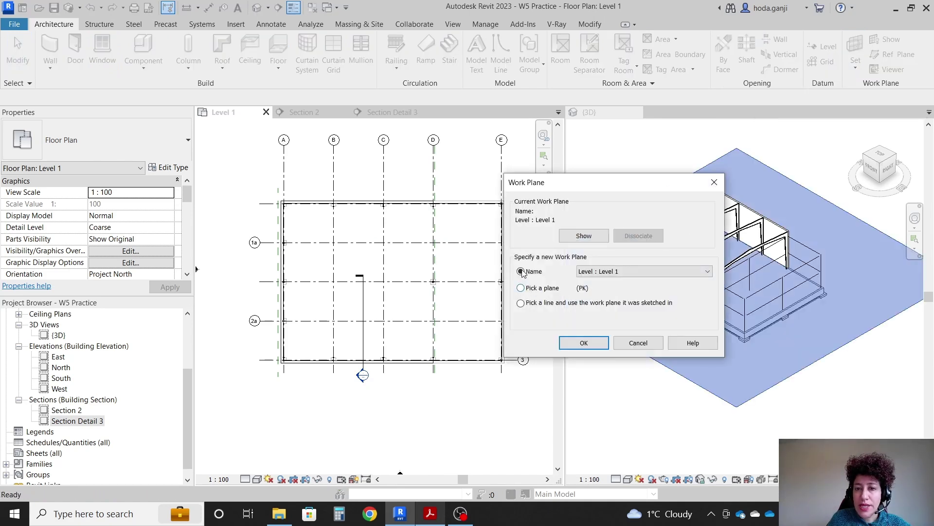
{"action": "left_click", "coordinate": [689, 274]}
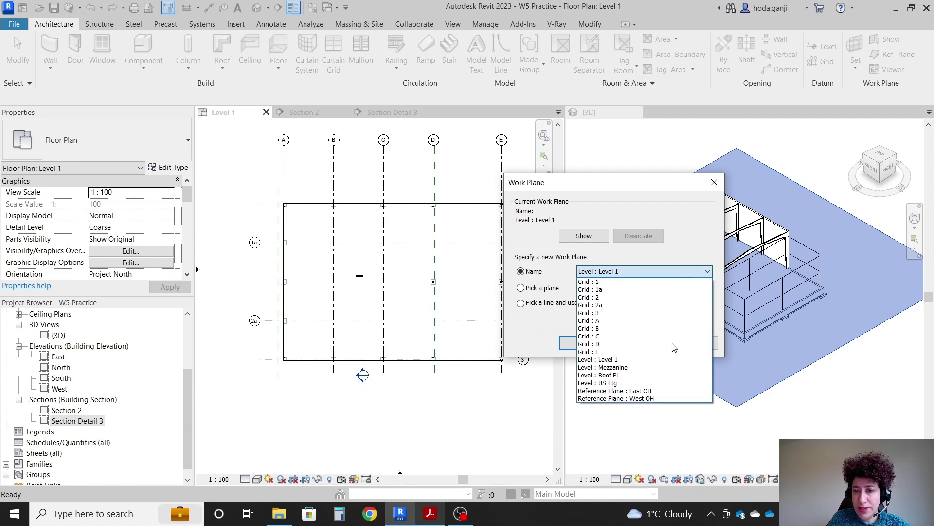
{"action": "left_click", "coordinate": [627, 391]}
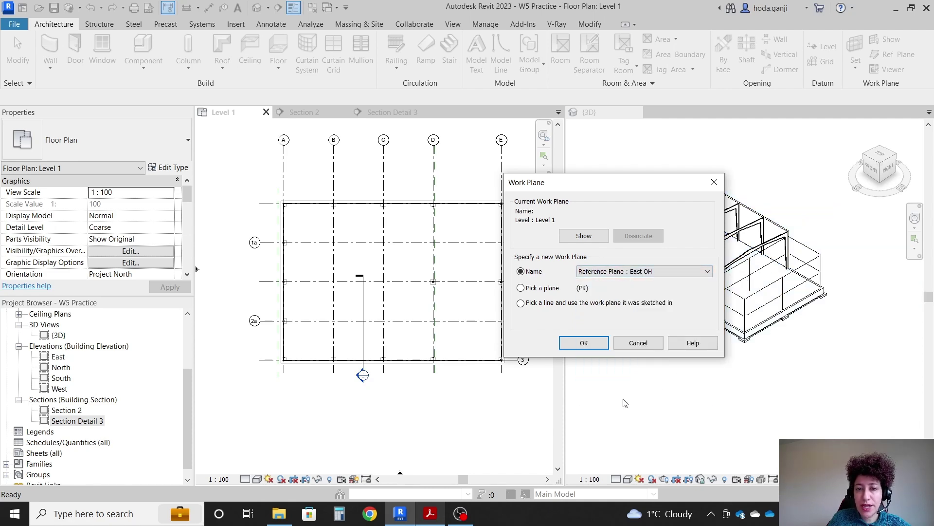
{"action": "left_click", "coordinate": [584, 344]}
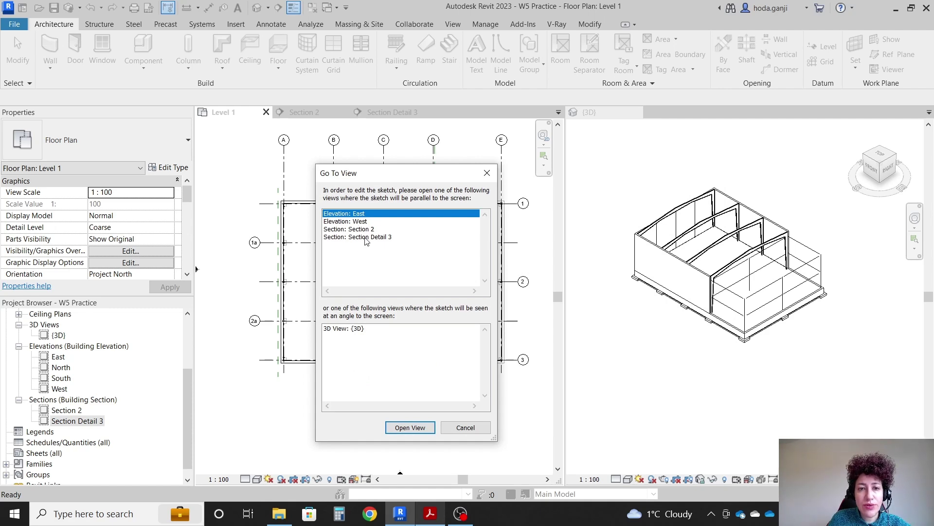
Step: Open Section Detail 3 for sketching and show its crop region
{"action": "left_click", "coordinate": [366, 237]}
{"action": "left_click", "coordinate": [411, 428]}
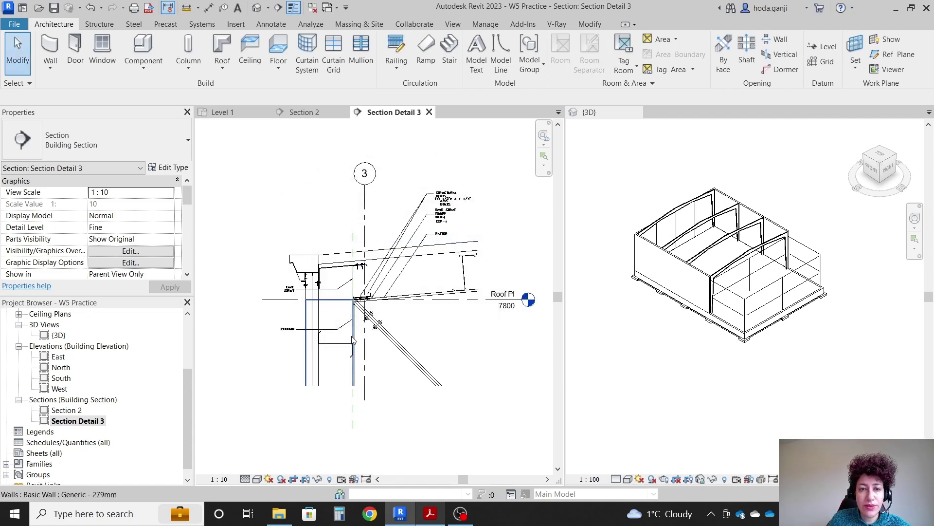
{"action": "scroll", "coordinate": [328, 324], "scroll_direction": "down", "scroll_amount": 2}
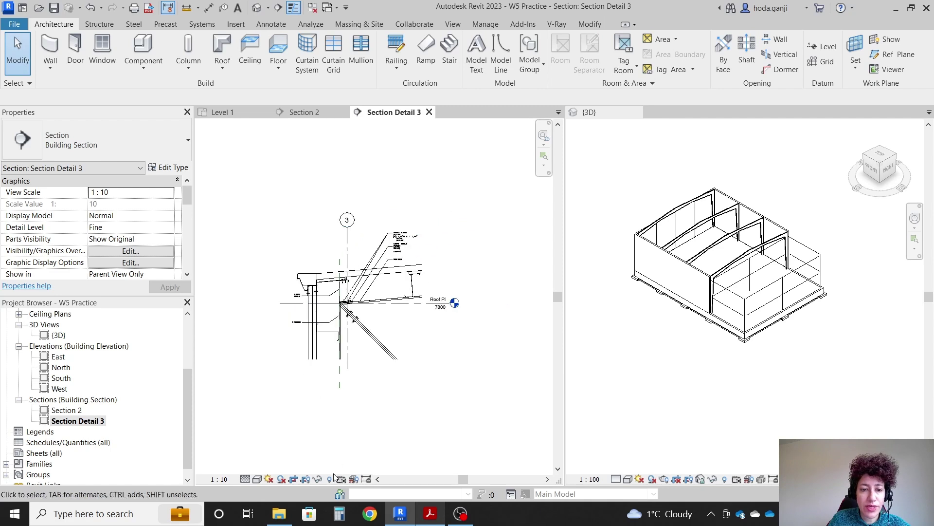
{"action": "left_click", "coordinate": [302, 480]}
{"action": "scroll", "coordinate": [347, 292], "scroll_direction": "up", "scroll_amount": 1}
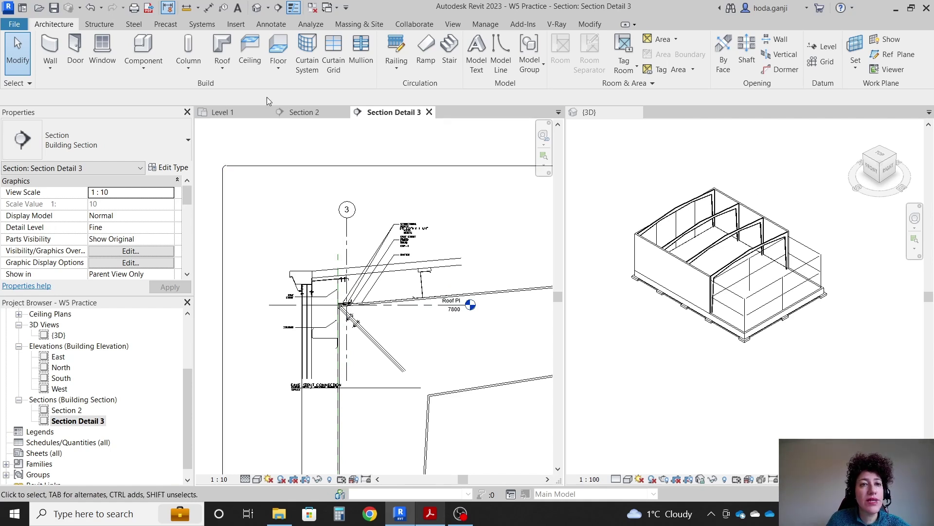
Step: Start a Roof by Extrusion on level Roof Pl with 0 offset
{"action": "left_click", "coordinate": [225, 71]}
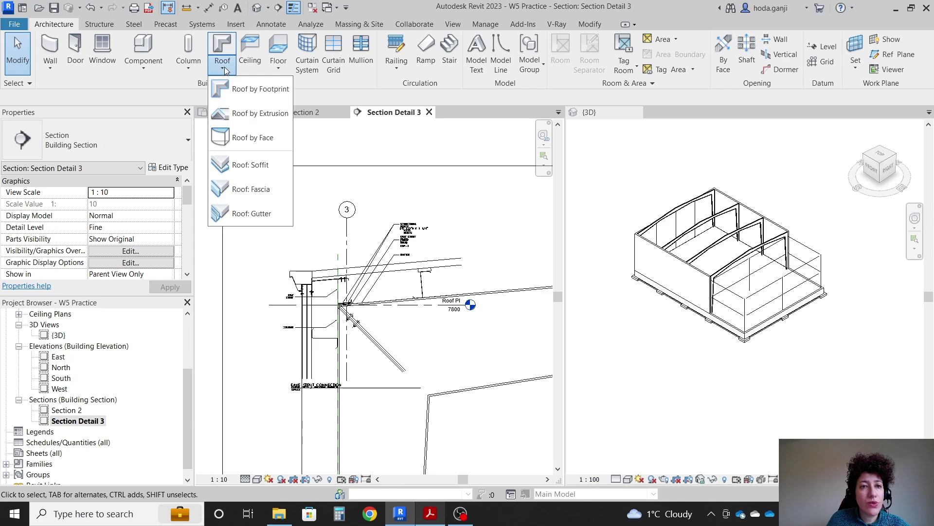
{"action": "left_click", "coordinate": [253, 115]}
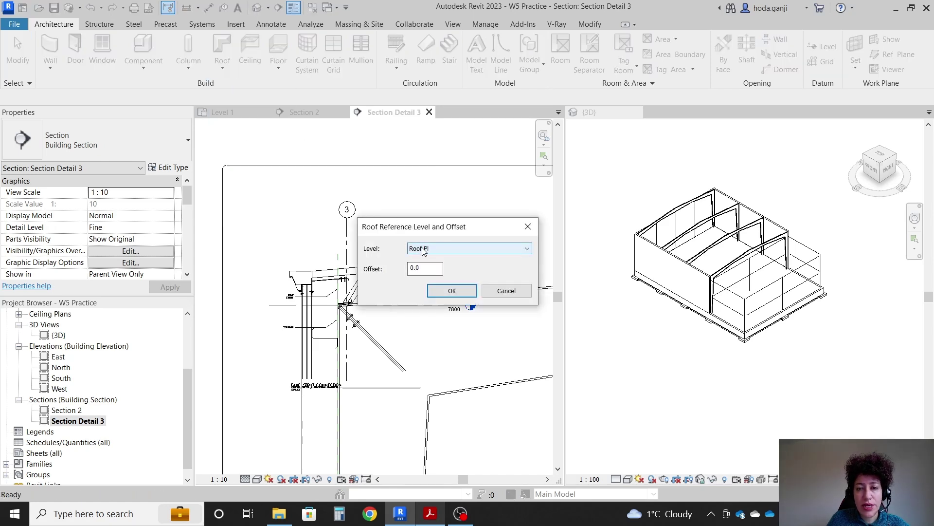
{"action": "left_click", "coordinate": [439, 291]}
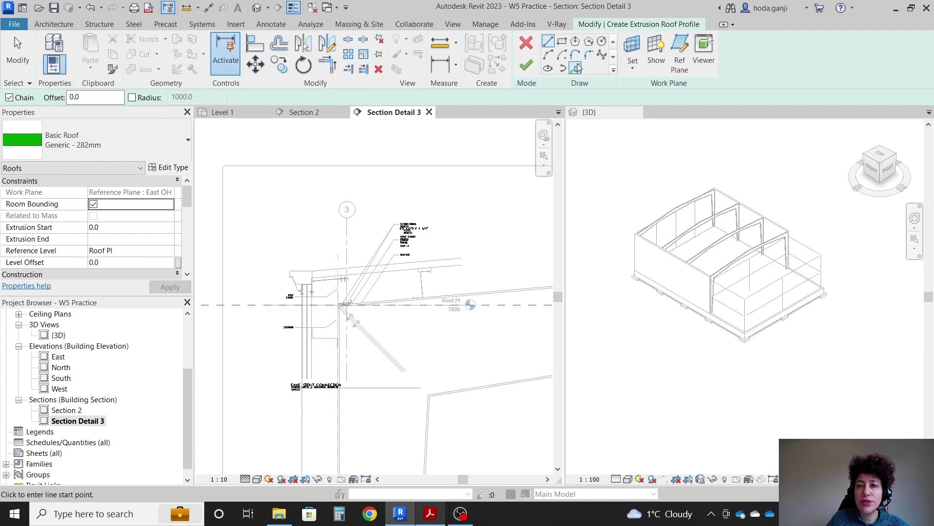
{"action": "left_click", "coordinate": [577, 67]}
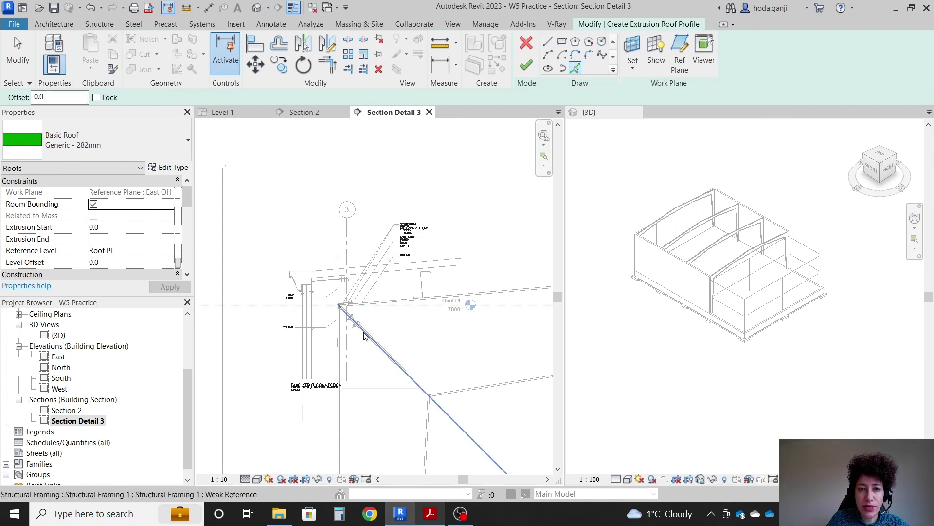
{"action": "scroll", "coordinate": [381, 342], "scroll_direction": "up", "scroll_amount": 1}
{"action": "key", "text": "Escape"}
{"action": "scroll", "coordinate": [390, 292], "scroll_direction": "up", "scroll_amount": 3}
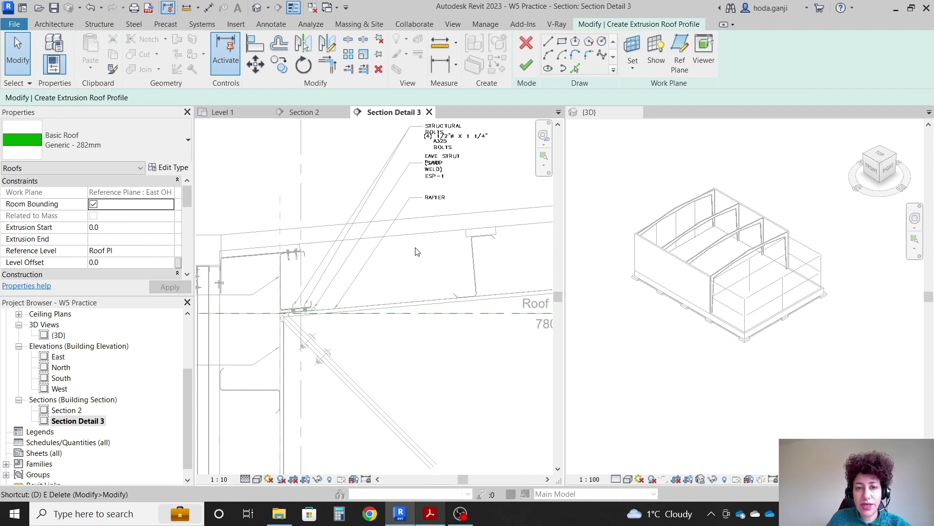
Step: Measure the rafter depth as 282 with an aligned dimension
{"action": "key", "text": "d"}
{"action": "key", "text": "i"}
{"action": "left_click", "coordinate": [418, 214]}
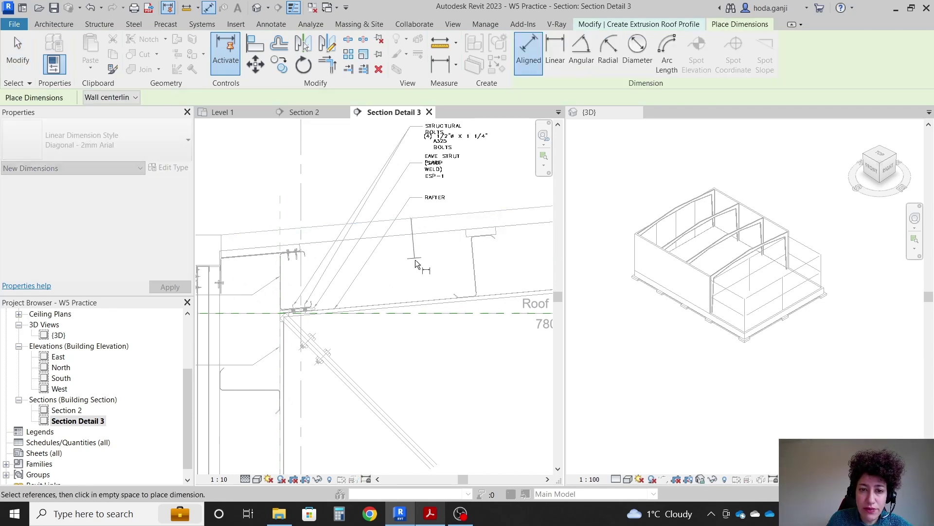
{"action": "left_click", "coordinate": [422, 298]}
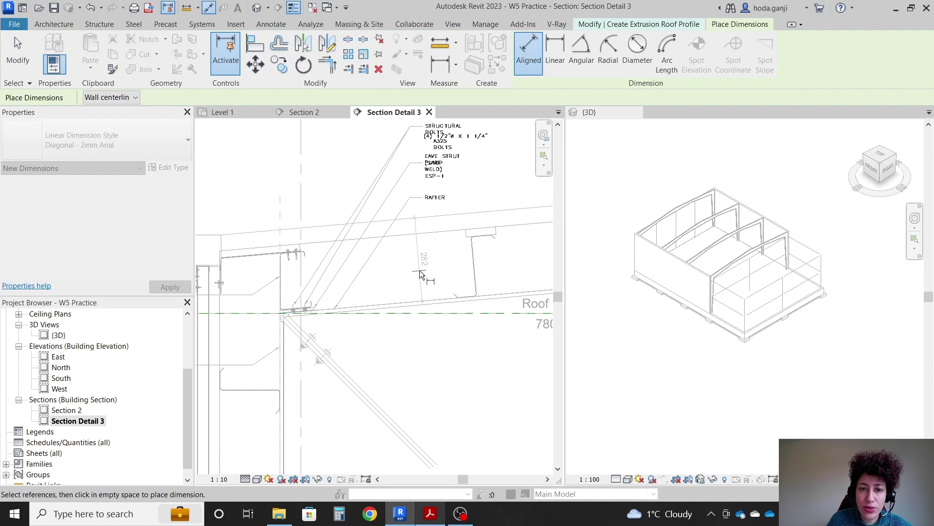
{"action": "key", "text": "Escape"}
{"action": "key", "text": "Escape"}
{"action": "scroll", "coordinate": [437, 282], "scroll_direction": "down", "scroll_amount": 3}
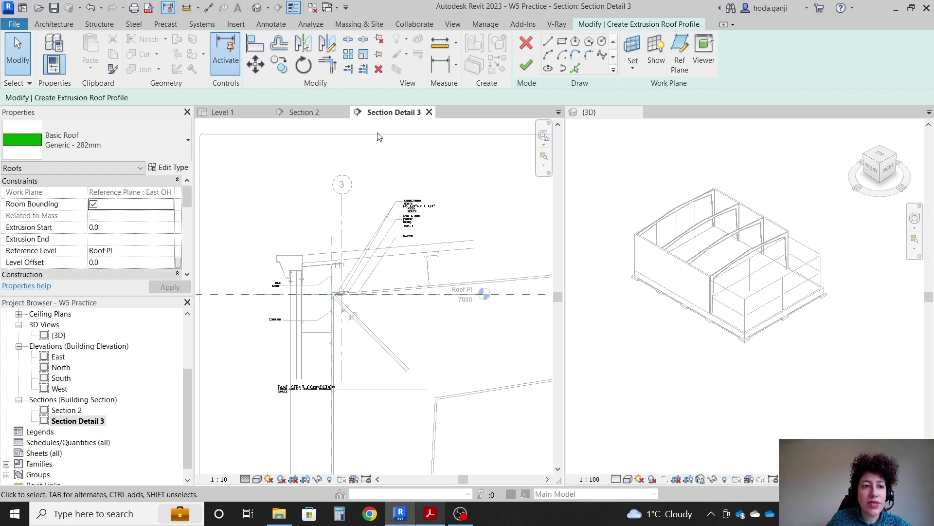
Step: Pick the rafter's top line as the roof profile and stretch it to 10800 long
{"action": "left_click", "coordinate": [574, 69]}
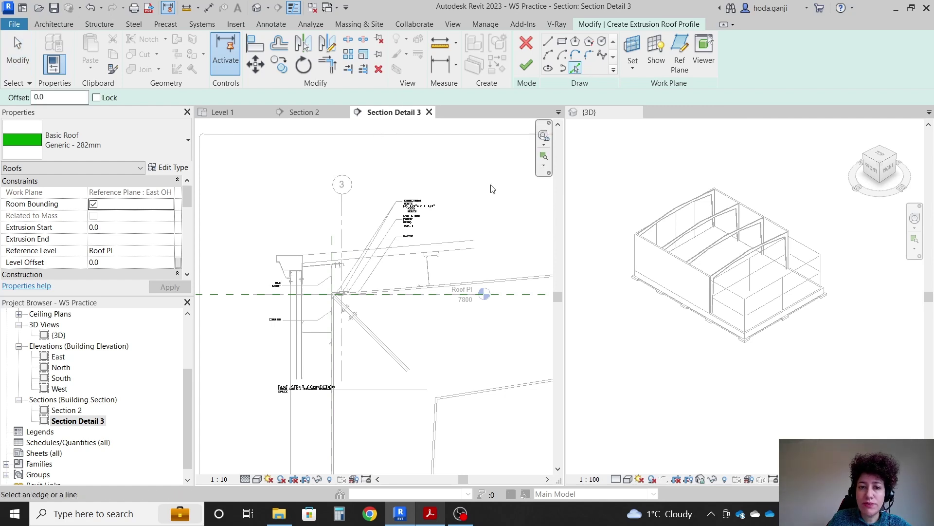
{"action": "left_click", "coordinate": [453, 243]}
{"action": "scroll", "coordinate": [281, 290], "scroll_direction": "down", "scroll_amount": 6}
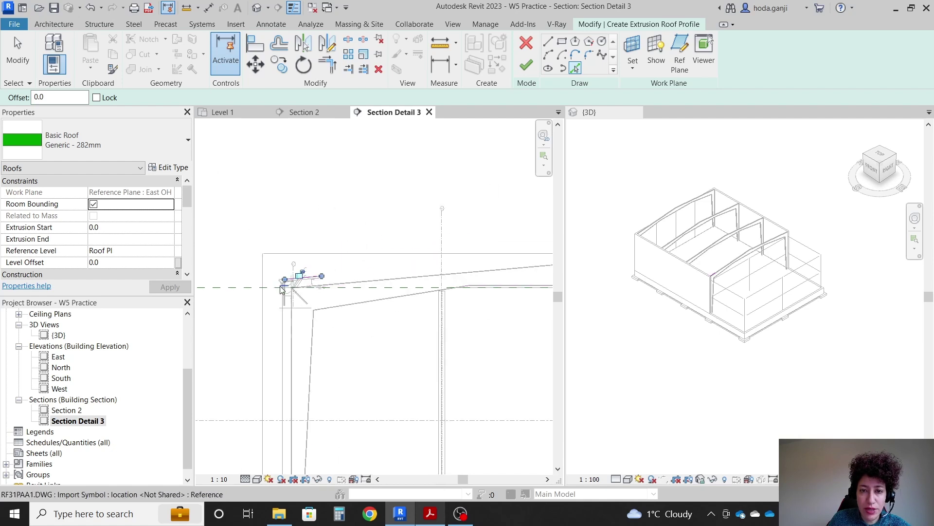
{"action": "scroll", "coordinate": [282, 290], "scroll_direction": "down", "scroll_amount": 3}
{"action": "scroll", "coordinate": [271, 270], "scroll_direction": "up", "scroll_amount": 5}
{"action": "key", "text": "Escape"}
{"action": "left_click", "coordinate": [263, 266]}
{"action": "mouse_move", "coordinate": [267, 266]}
{"action": "left_mouse_down"}
{"action": "mouse_move", "coordinate": [497, 229]}
{"action": "mouse_move", "coordinate": [499, 243]}
{"action": "left_mouse_up"}
{"action": "scroll", "coordinate": [341, 248], "scroll_direction": "down", "scroll_amount": 4}
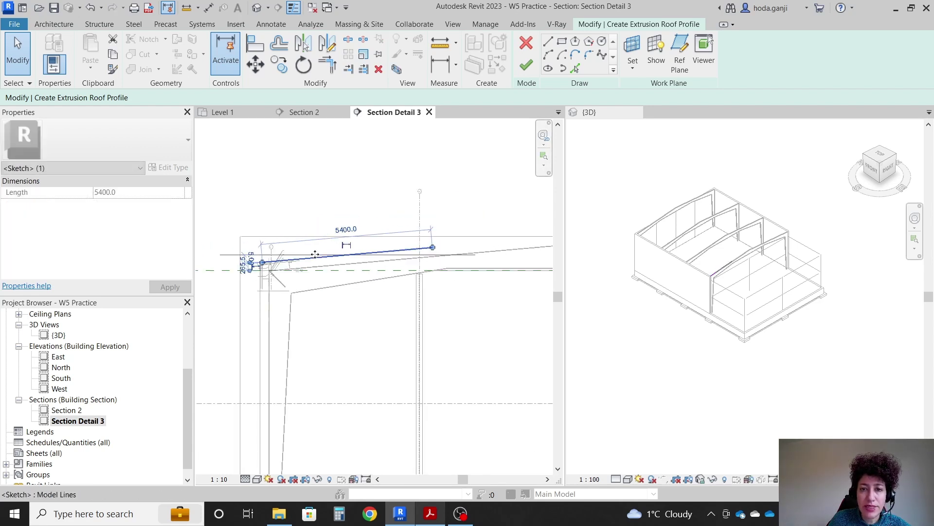
{"action": "scroll", "coordinate": [273, 260], "scroll_direction": "up", "scroll_amount": 4}
{"action": "left_click_drag", "start_coordinate": [300, 263], "coordinate": [523, 240]}
{"action": "scroll", "coordinate": [460, 219], "scroll_direction": "down", "scroll_amount": 3}
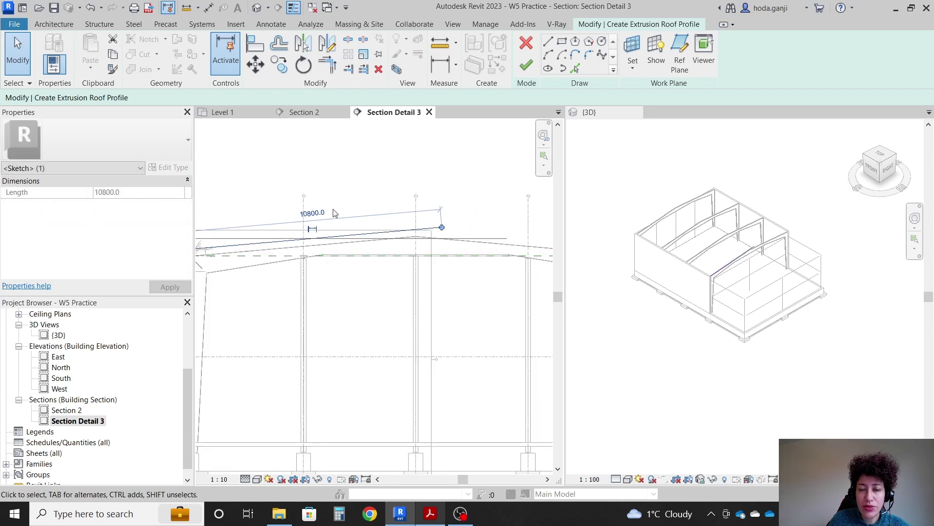
{"action": "scroll", "coordinate": [460, 219], "scroll_direction": "up", "scroll_amount": 3}
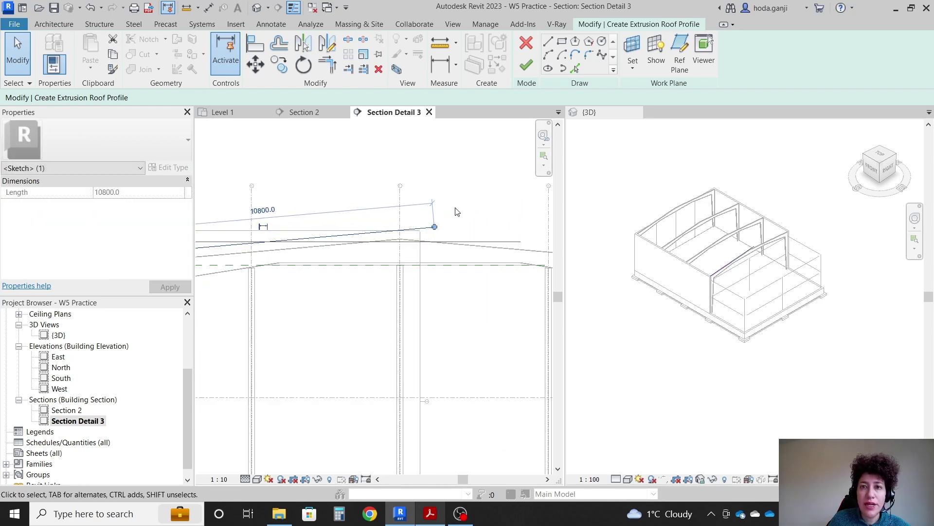
{"action": "key", "text": "Escape"}
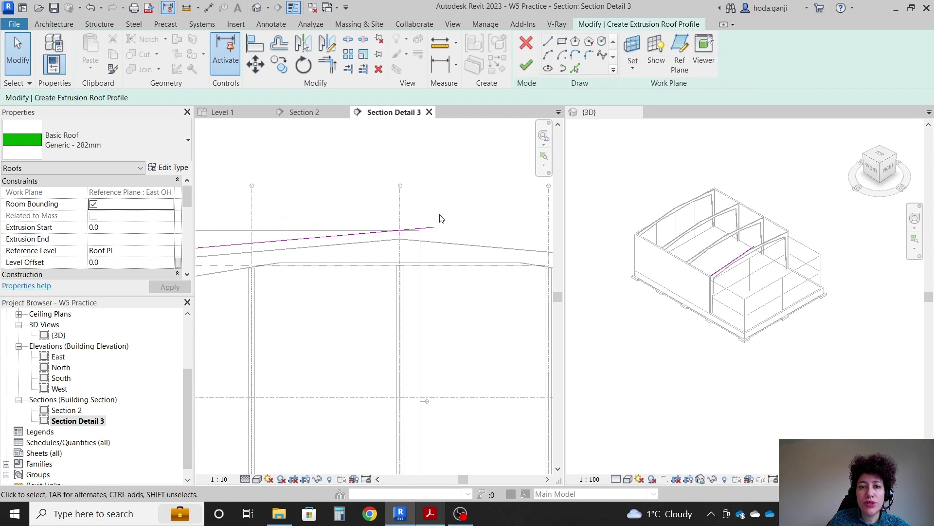
Step: Mirror the roof profile line across grid line 2
{"action": "left_click", "coordinate": [432, 227]}
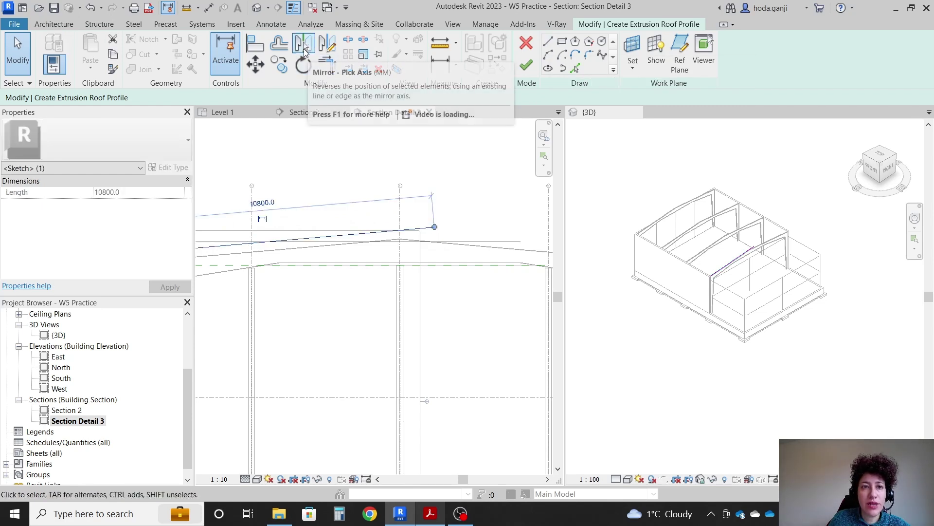
{"action": "left_click", "coordinate": [304, 43]}
{"action": "scroll", "coordinate": [404, 209], "scroll_direction": "up", "scroll_amount": 3}
{"action": "left_click", "coordinate": [405, 219]}
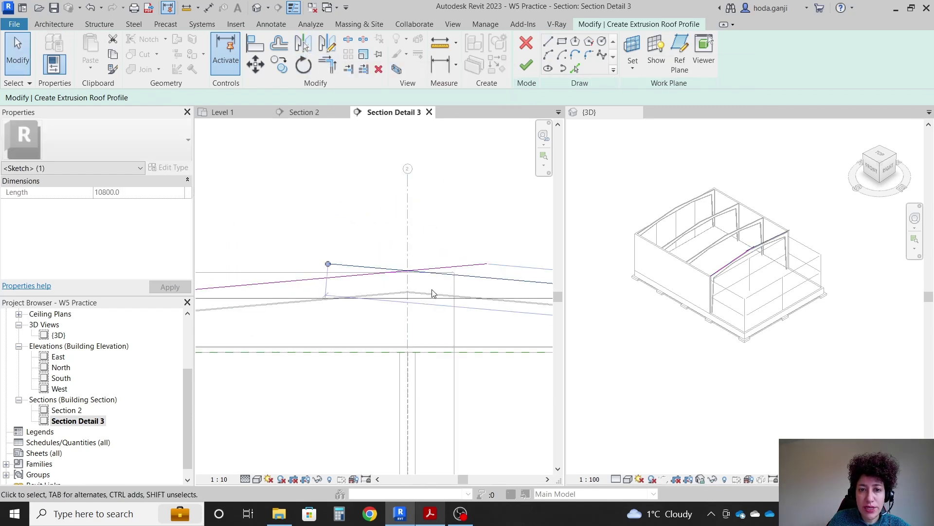
{"action": "scroll", "coordinate": [381, 261], "scroll_direction": "up", "scroll_amount": 2}
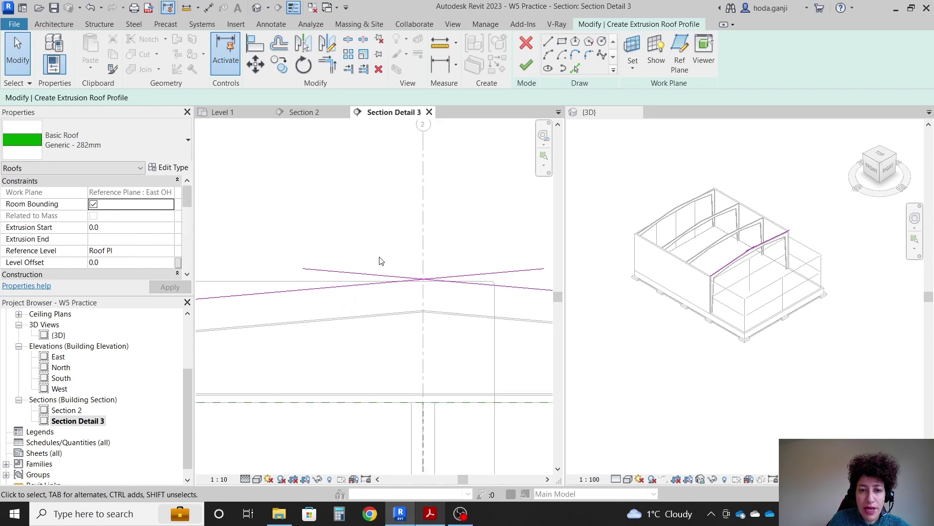
Step: Trim the two crossing roof lines into a single ridge peak
{"action": "left_click", "coordinate": [327, 64]}
{"action": "left_click", "coordinate": [367, 285]}
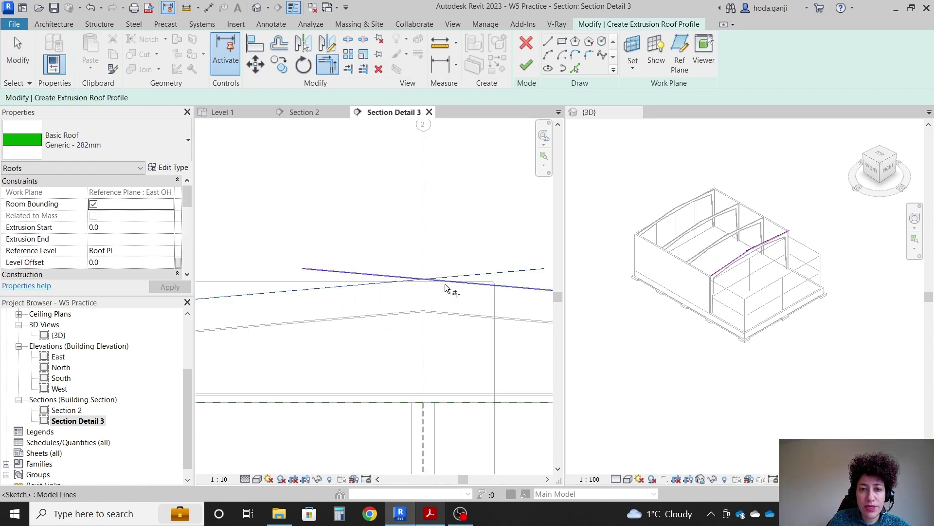
{"action": "left_click", "coordinate": [444, 283]}
{"action": "scroll", "coordinate": [468, 263], "scroll_direction": "down", "scroll_amount": 3}
{"action": "key", "text": "Escape"}
{"action": "scroll", "coordinate": [362, 269], "scroll_direction": "up", "scroll_amount": 5}
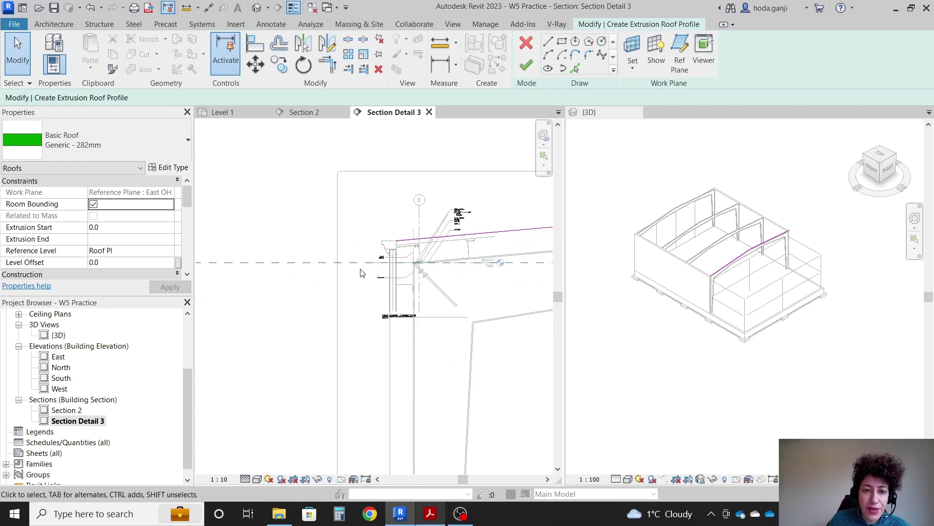
{"action": "scroll", "coordinate": [395, 239], "scroll_direction": "down", "scroll_amount": 6}
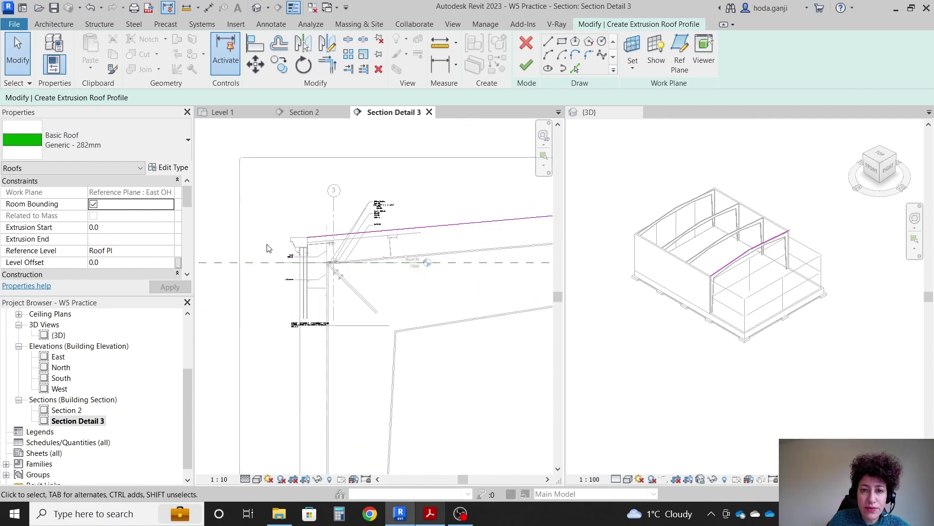
{"action": "scroll", "coordinate": [511, 247], "scroll_direction": "up", "scroll_amount": 4}
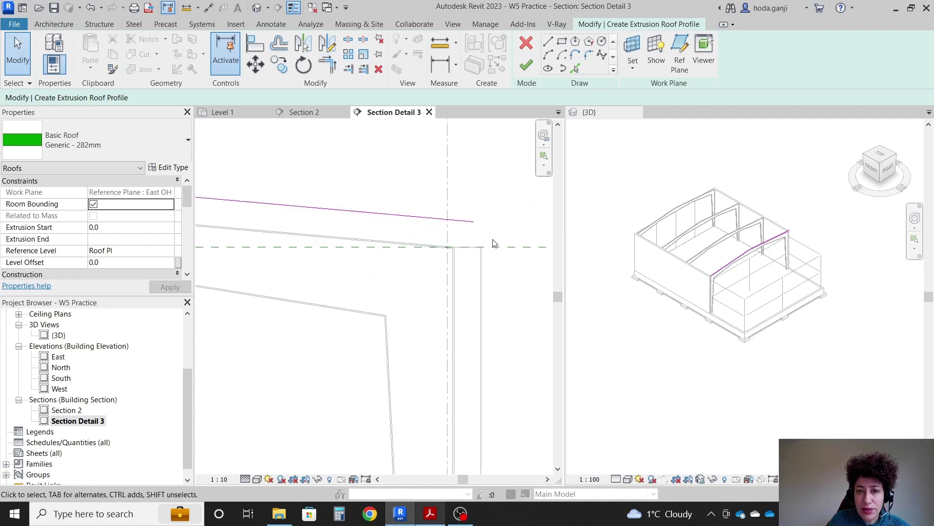
{"action": "scroll", "coordinate": [507, 250], "scroll_direction": "down", "scroll_amount": 5}
{"action": "scroll", "coordinate": [302, 254], "scroll_direction": "up", "scroll_amount": 5}
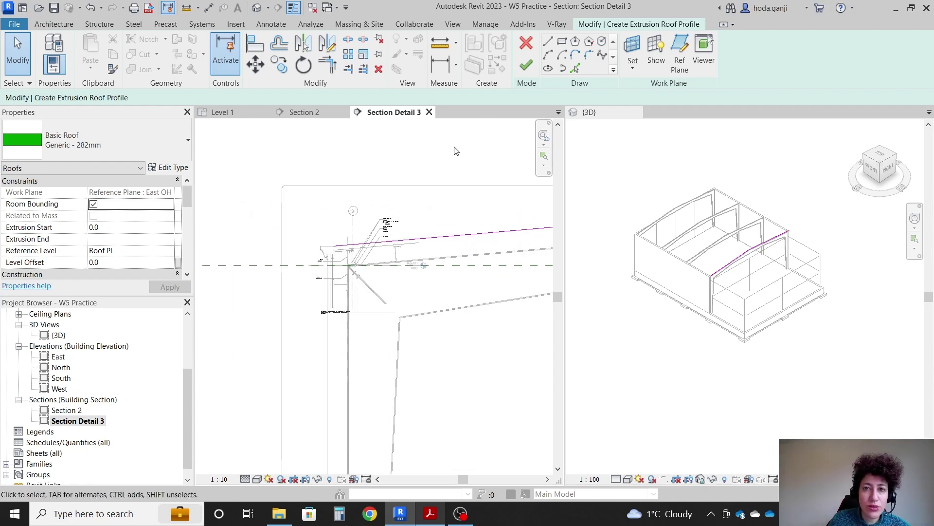
Step: Finish the sketch to create the Generic - 282mm gabled extrusion roof
{"action": "left_click", "coordinate": [525, 66]}
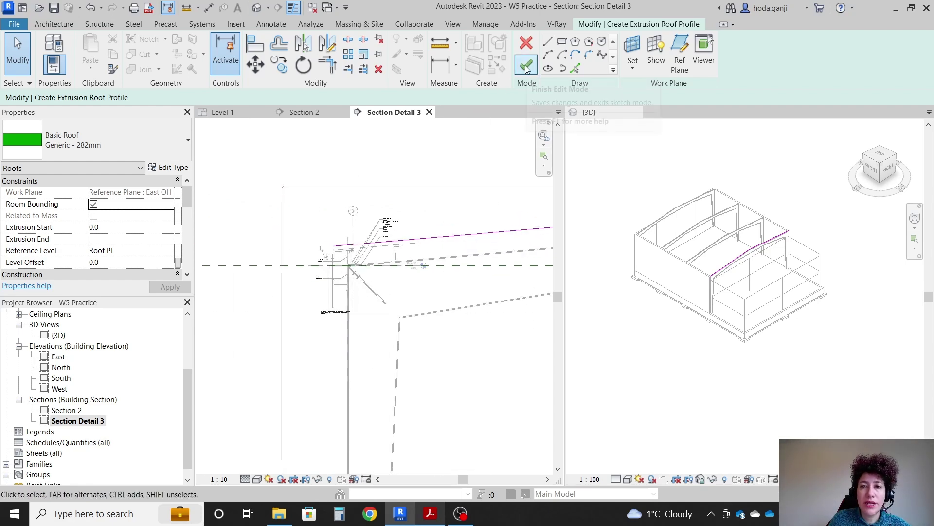
{"action": "scroll", "coordinate": [303, 265], "scroll_direction": "up", "scroll_amount": 2}
{"action": "scroll", "coordinate": [302, 265], "scroll_direction": "down", "scroll_amount": 5}
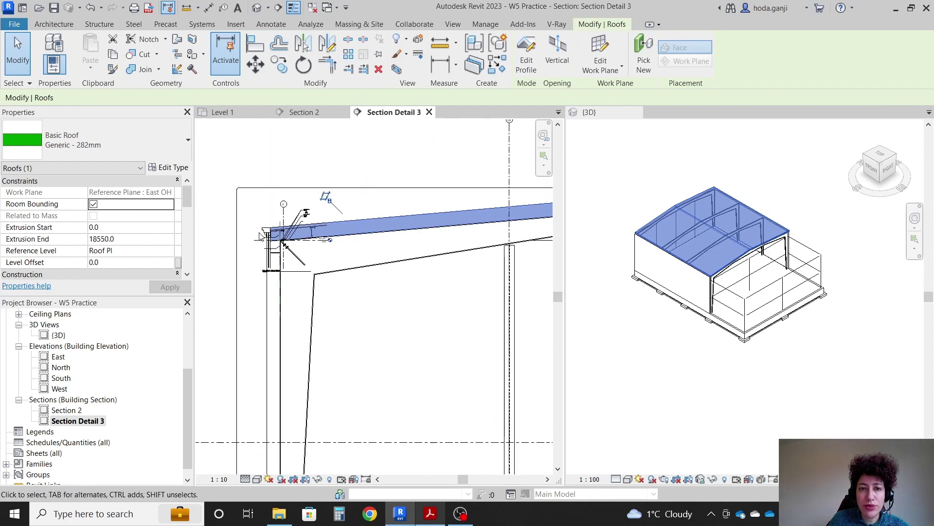
{"action": "scroll", "coordinate": [260, 236], "scroll_direction": "up", "scroll_amount": 2}
{"action": "key", "text": "Escape"}
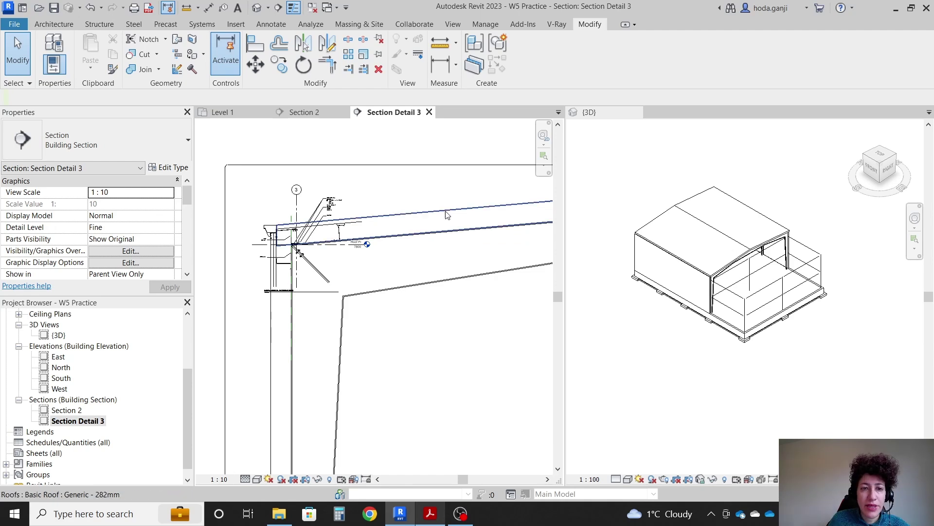
Step: Crop Section Detail 3 to its crop boundary around the eave detail
{"action": "scroll", "coordinate": [251, 229], "scroll_direction": "up", "scroll_amount": 1}
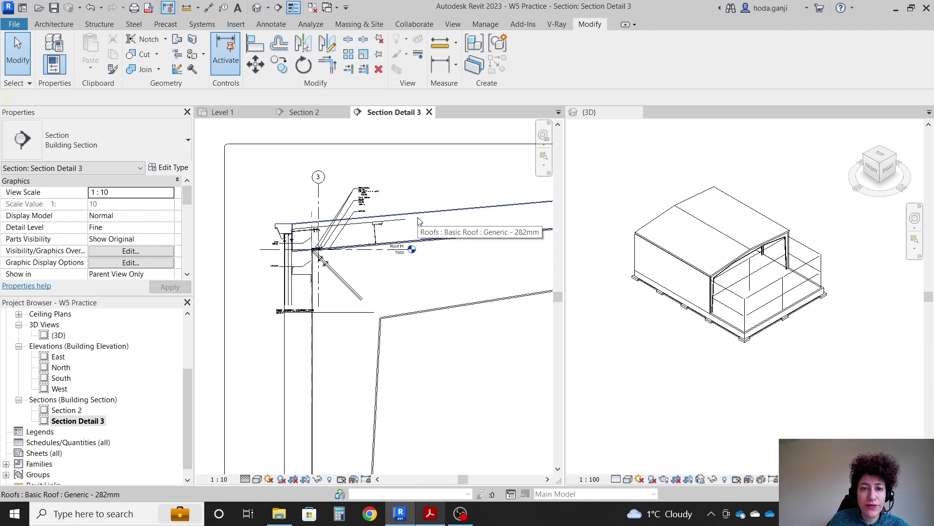
{"action": "left_click", "coordinate": [294, 480]}
{"action": "scroll", "coordinate": [313, 207], "scroll_direction": "up", "scroll_amount": 2}
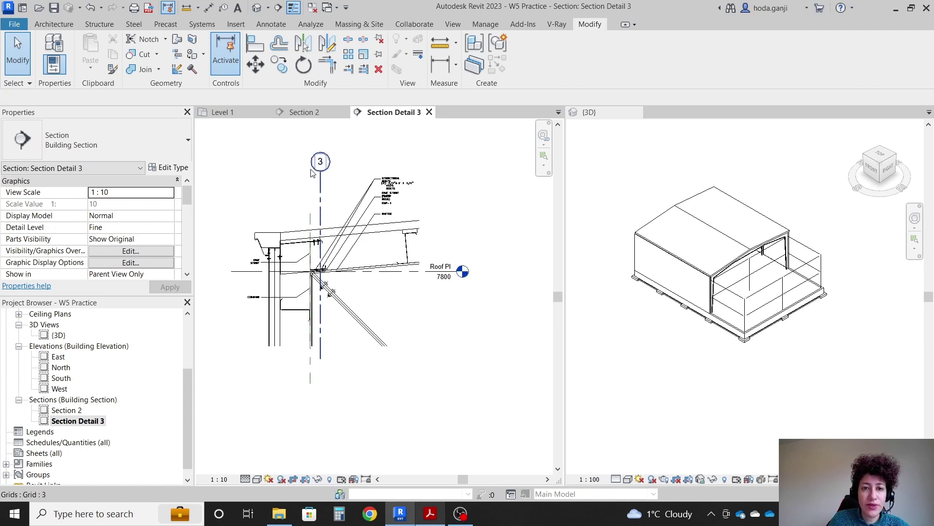
{"action": "scroll", "coordinate": [312, 173], "scroll_direction": "up", "scroll_amount": 1}
Step: Open the Roof Pl floor plan
{"action": "left_click", "coordinate": [222, 112]}
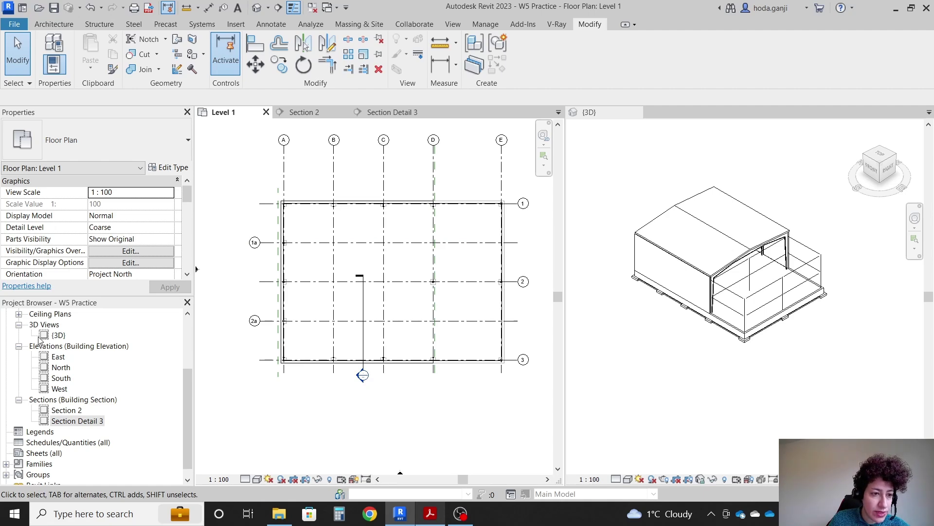
{"action": "scroll", "coordinate": [33, 356], "scroll_direction": "up", "scroll_amount": 3}
{"action": "double_click", "coordinate": [64, 367]}
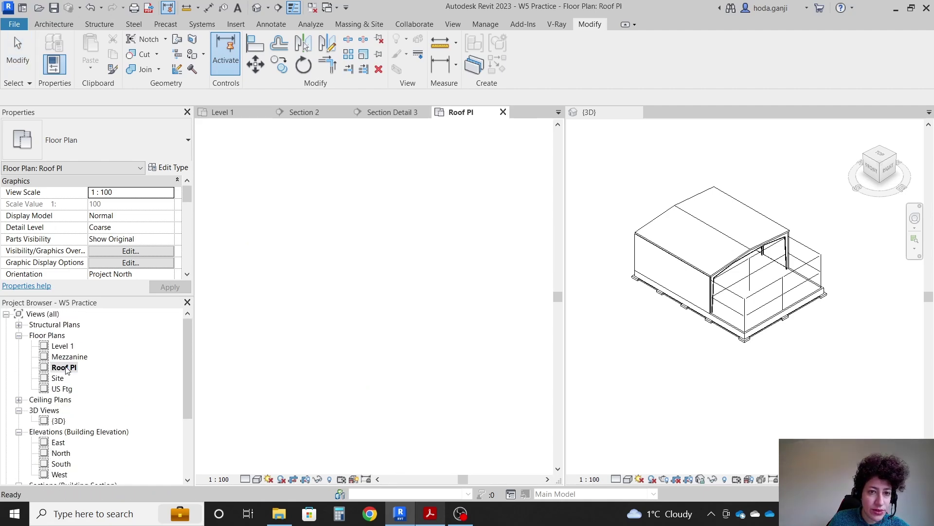
{"action": "scroll", "coordinate": [312, 209], "scroll_direction": "up", "scroll_amount": 2}
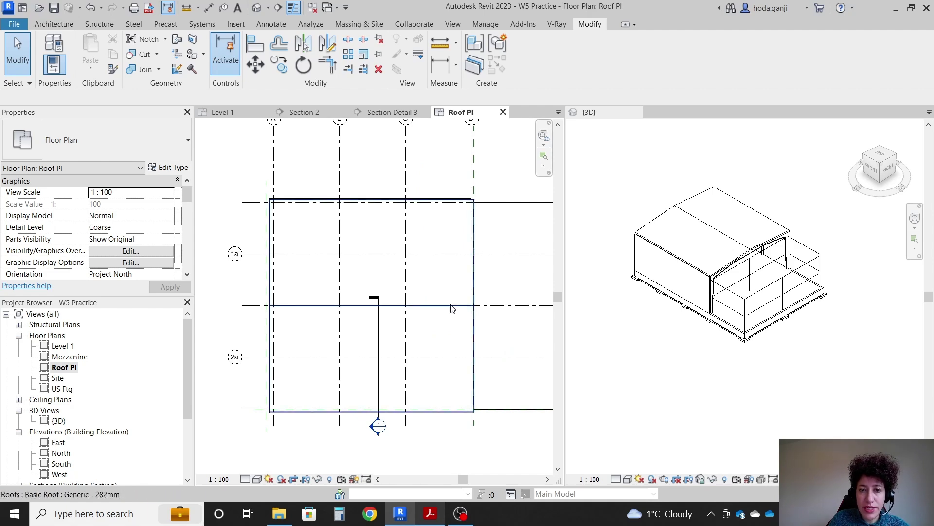
Step: Extend the roof's west extrusion end from 18550 to 18900, reaching the grid line
{"action": "left_click", "coordinate": [483, 229]}
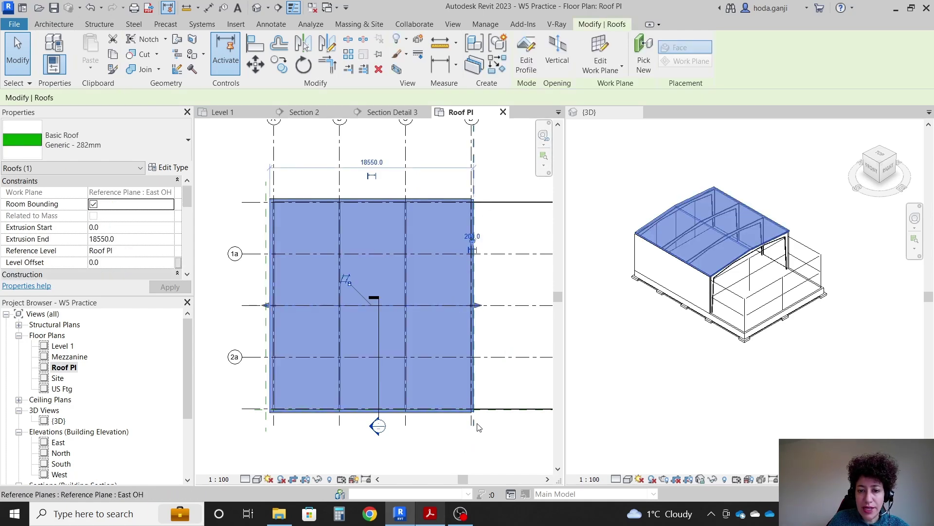
{"action": "scroll", "coordinate": [469, 423], "scroll_direction": "up", "scroll_amount": 2}
{"action": "scroll", "coordinate": [510, 393], "scroll_direction": "down", "scroll_amount": 2}
{"action": "scroll", "coordinate": [323, 313], "scroll_direction": "up", "scroll_amount": 5}
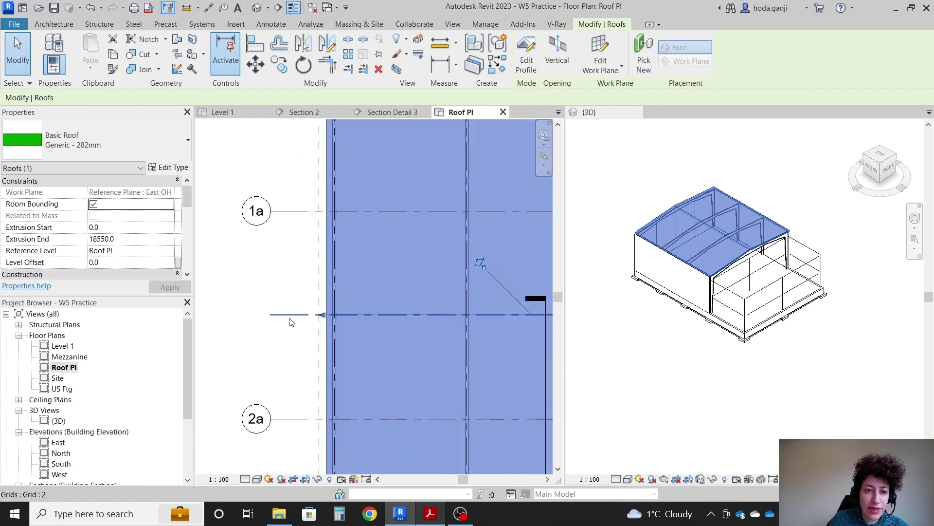
{"action": "left_click_drag", "start_coordinate": [326, 308], "coordinate": [320, 308]}
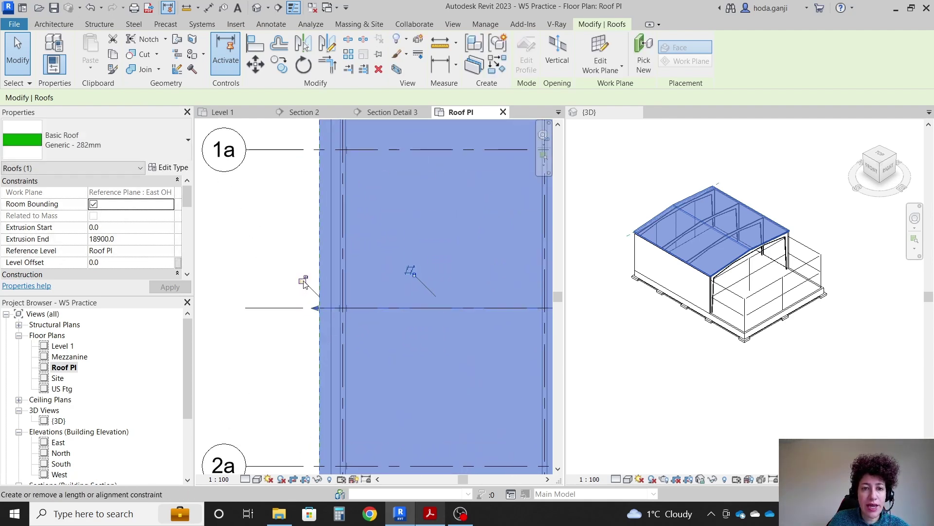
{"action": "left_click", "coordinate": [267, 244]}
{"action": "scroll", "coordinate": [266, 246], "scroll_direction": "down", "scroll_amount": 3}
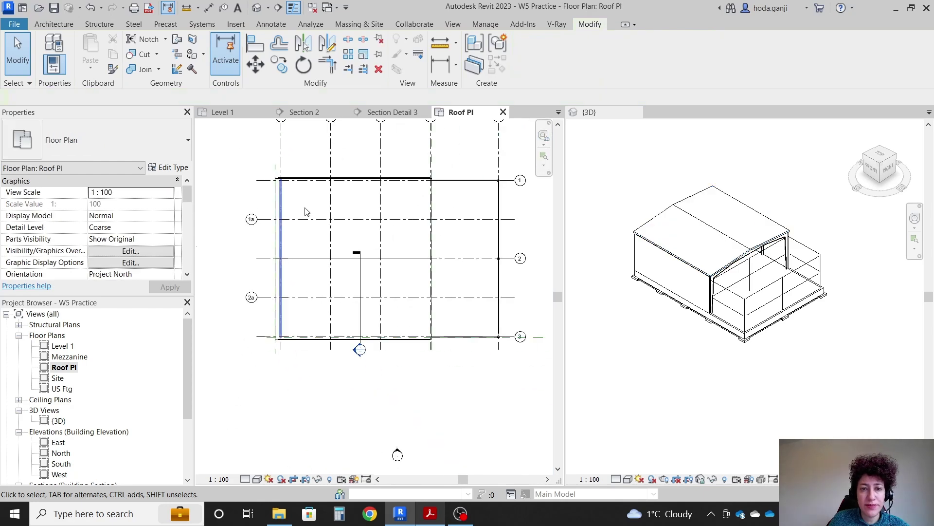
Step: Check the Section Detail 3 eave drawing on page 2 of the assignment PDF
{"action": "key", "text": "alt+Tab"}
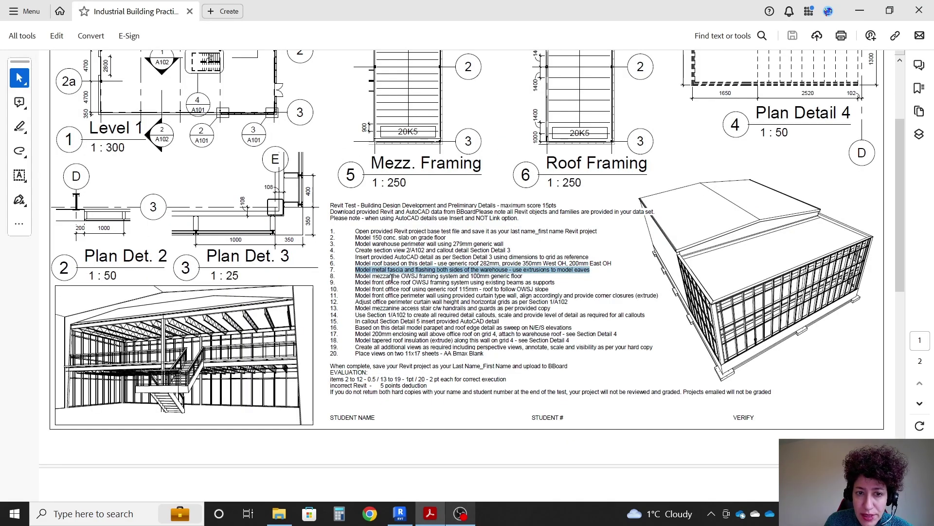
{"action": "scroll", "coordinate": [667, 246], "scroll_direction": "down", "scroll_amount": 5}
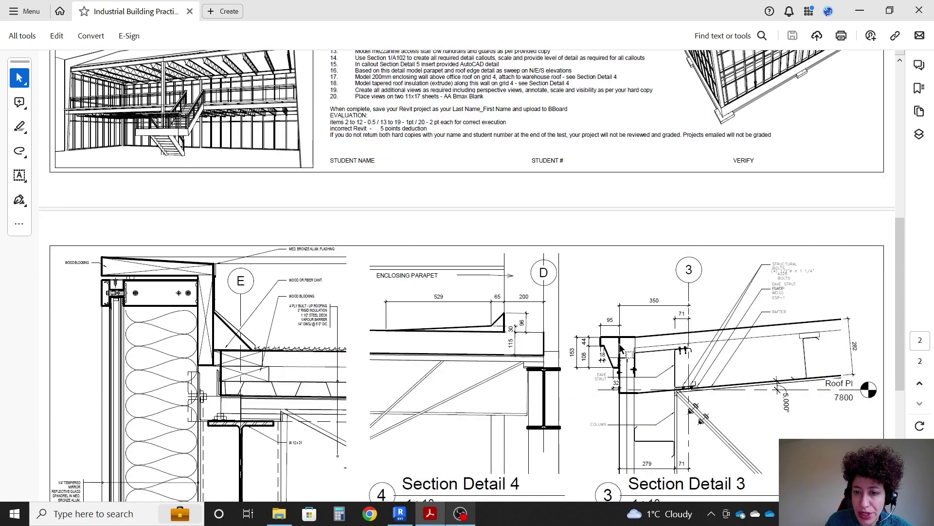
{"action": "scroll", "coordinate": [648, 346], "scroll_direction": "down", "scroll_amount": 1}
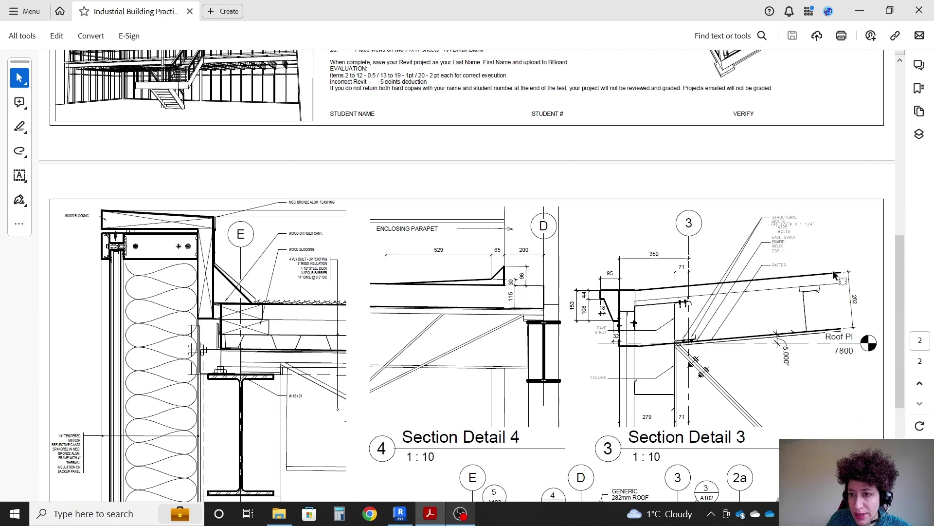
{"action": "key", "text": "alt+Tab"}
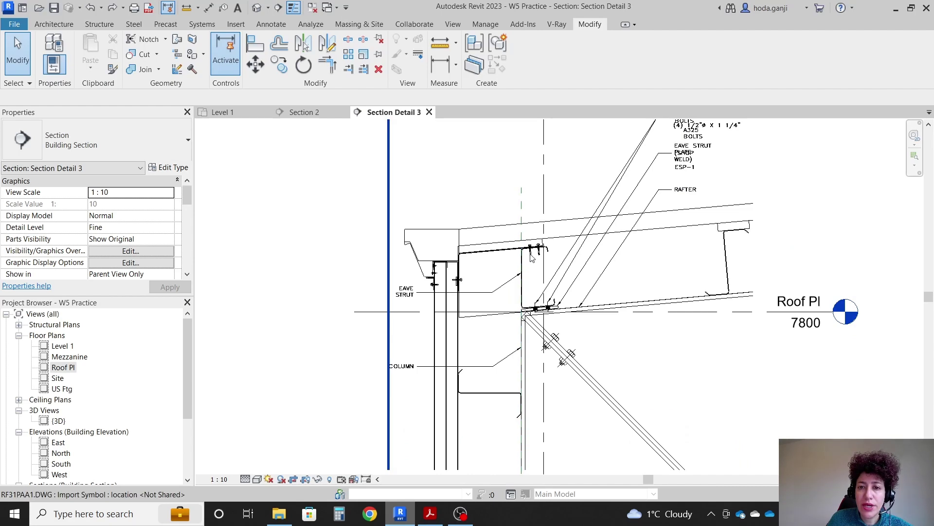
Step: Edit the roof profile, adding a short 79.4 line from its left end to the wall edge
{"action": "left_click", "coordinate": [556, 225]}
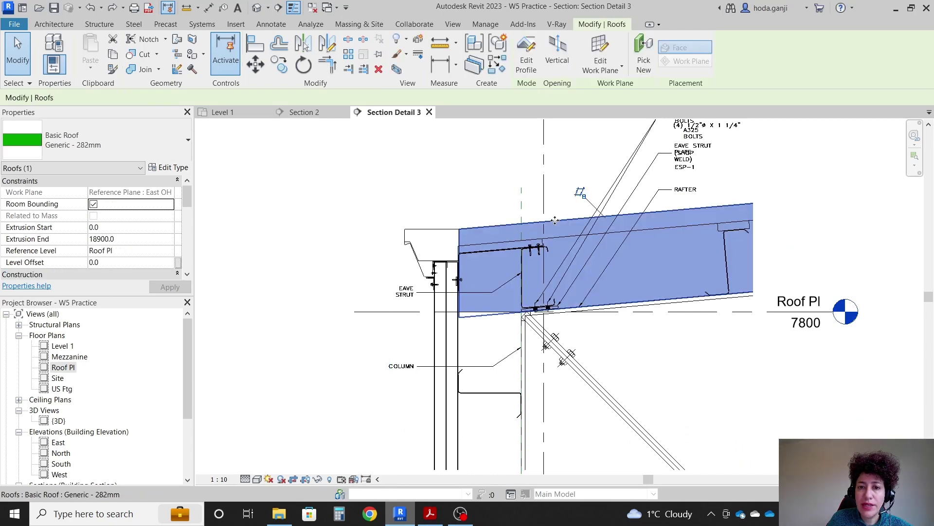
{"action": "left_click", "coordinate": [430, 514]}
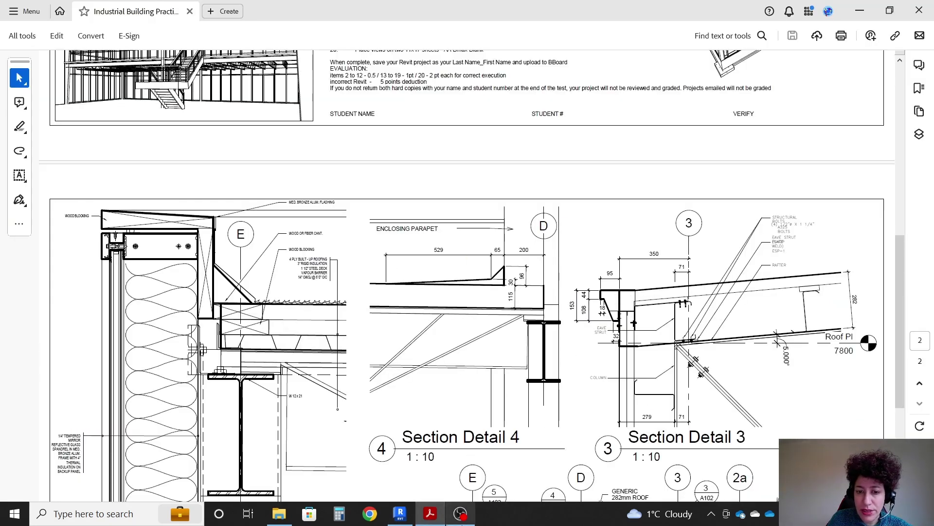
{"action": "left_click", "coordinate": [431, 513]}
{"action": "left_click", "coordinate": [533, 72]}
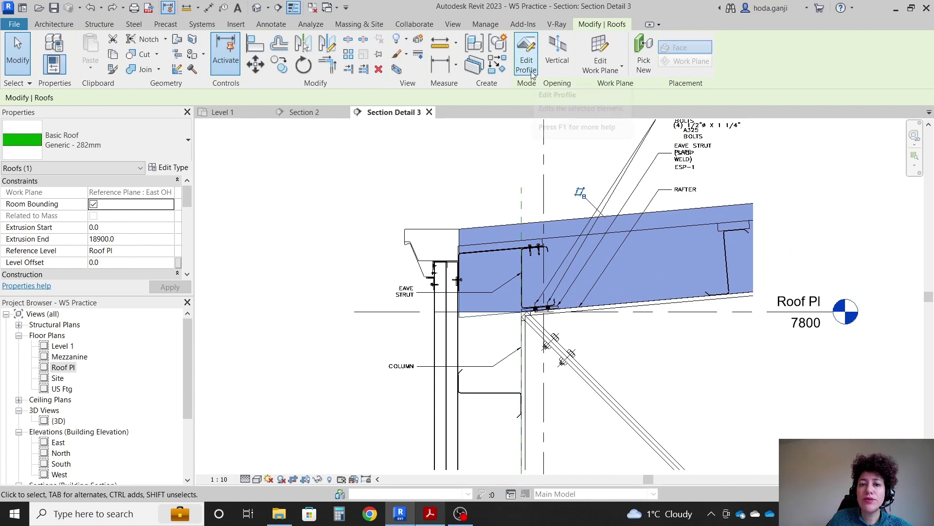
{"action": "left_click", "coordinate": [549, 42]}
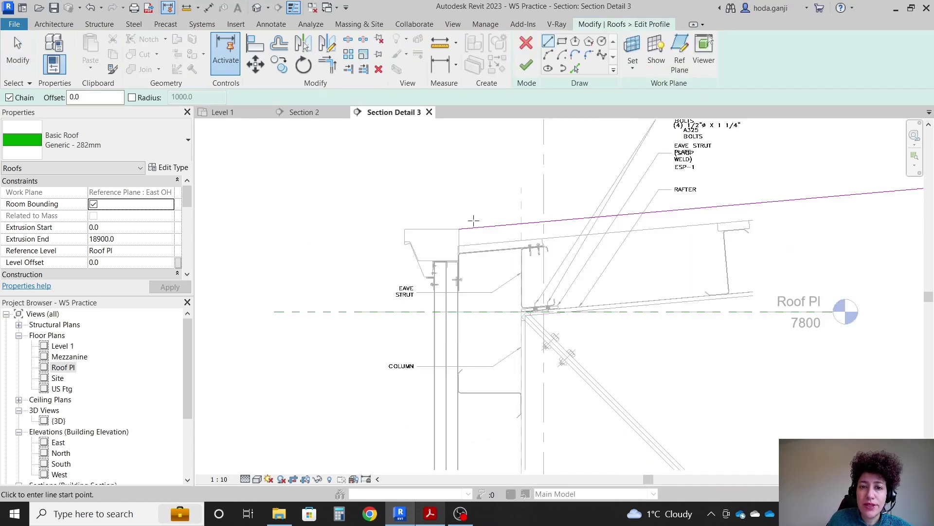
{"action": "left_click", "coordinate": [459, 228]}
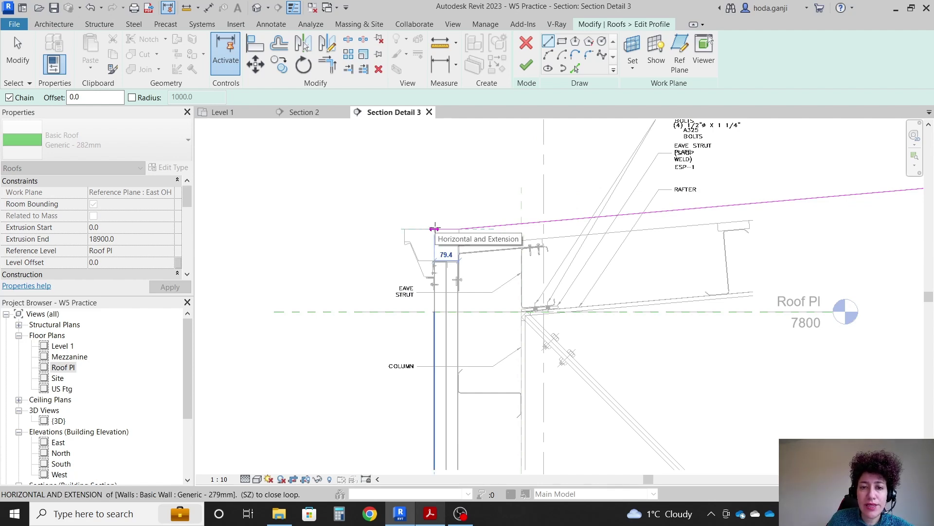
{"action": "left_click", "coordinate": [434, 229]}
{"action": "scroll", "coordinate": [311, 251], "scroll_direction": "down", "scroll_amount": 5}
{"action": "key", "text": "Escape"}
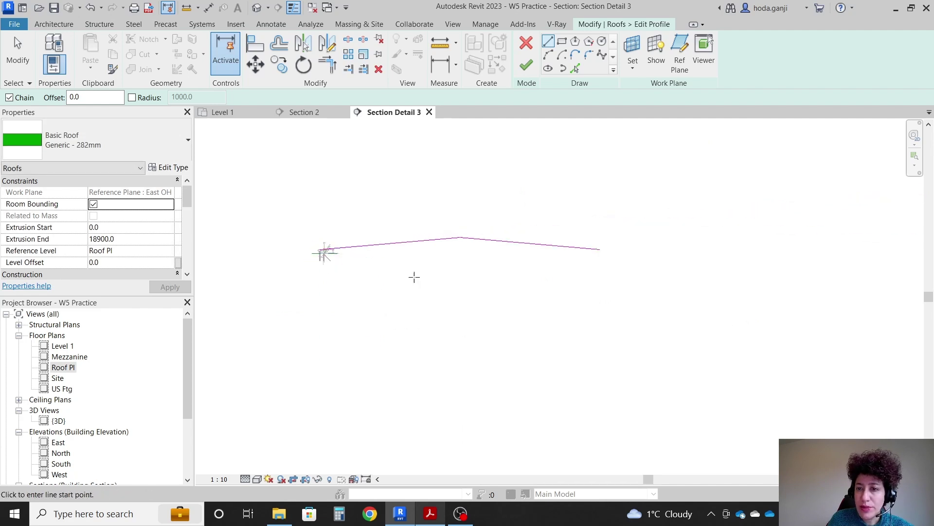
{"action": "scroll", "coordinate": [323, 252], "scroll_direction": "up", "scroll_amount": 6}
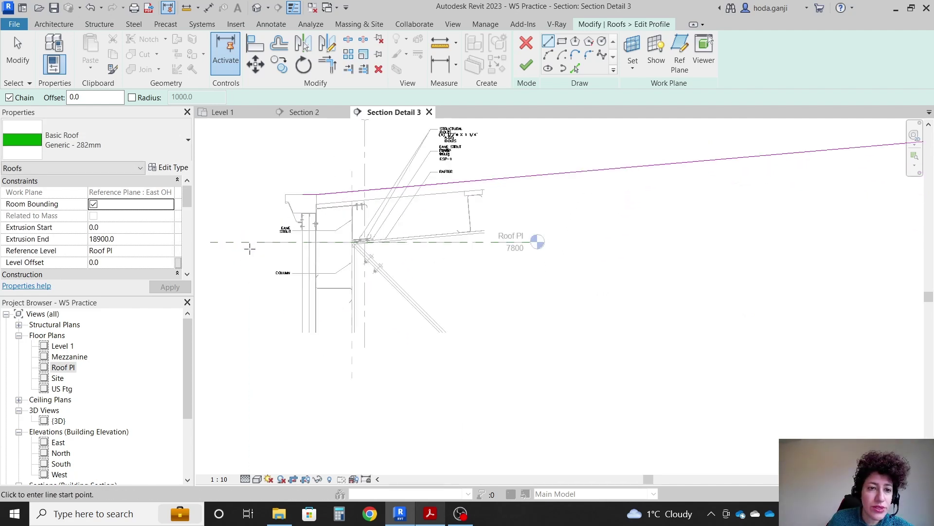
{"action": "scroll", "coordinate": [249, 249], "scroll_direction": "up", "scroll_amount": 1}
{"action": "key", "text": "Escape"}
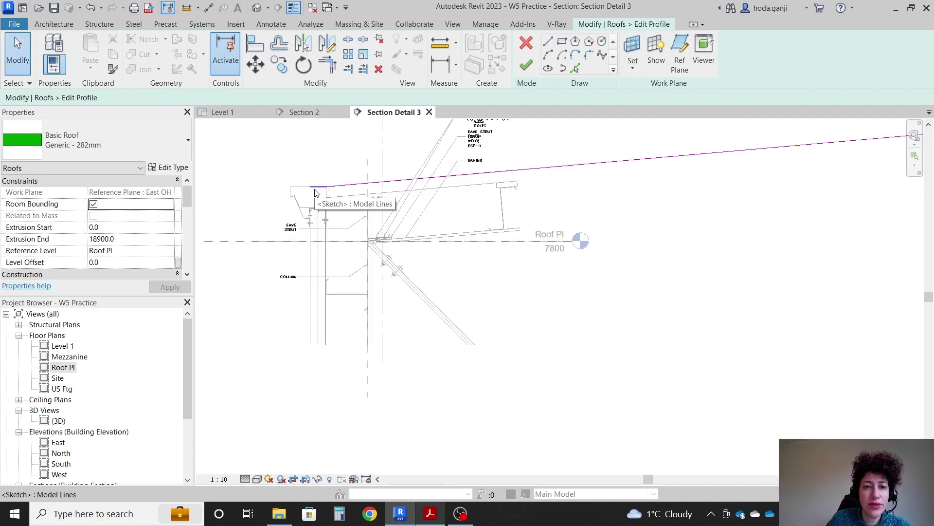
Step: Mirror the 79.4 line about a vertical axis at the roof peak and finish the roof
{"action": "left_click", "coordinate": [315, 190]}
{"action": "scroll", "coordinate": [312, 253], "scroll_direction": "down", "scroll_amount": 5}
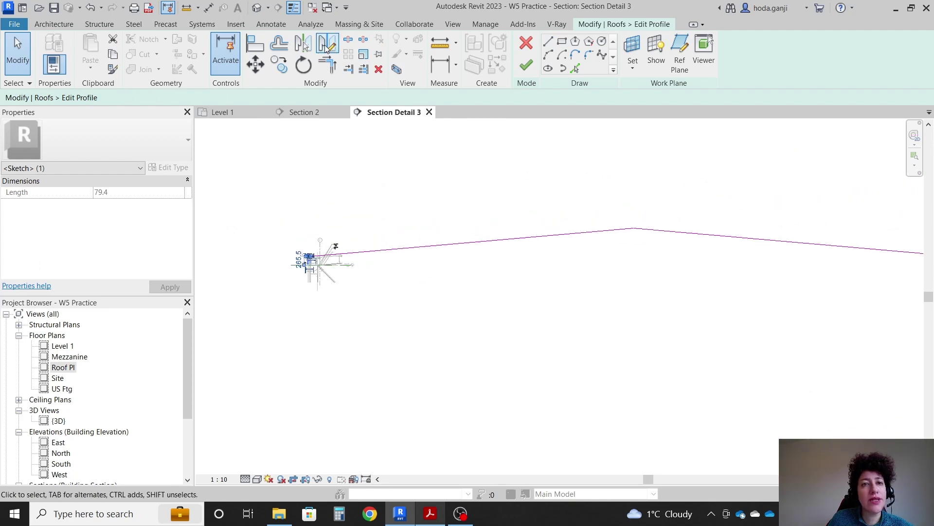
{"action": "left_click", "coordinate": [326, 46]}
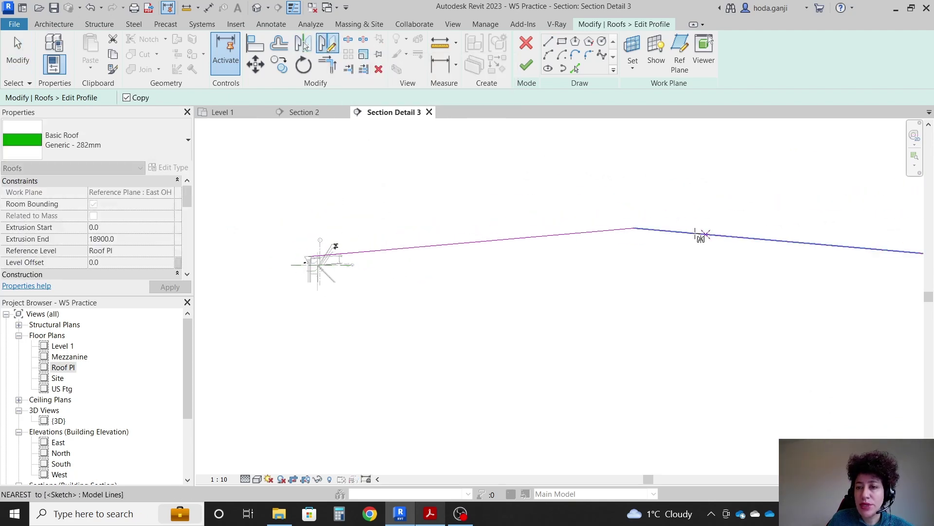
{"action": "left_click", "coordinate": [633, 228]}
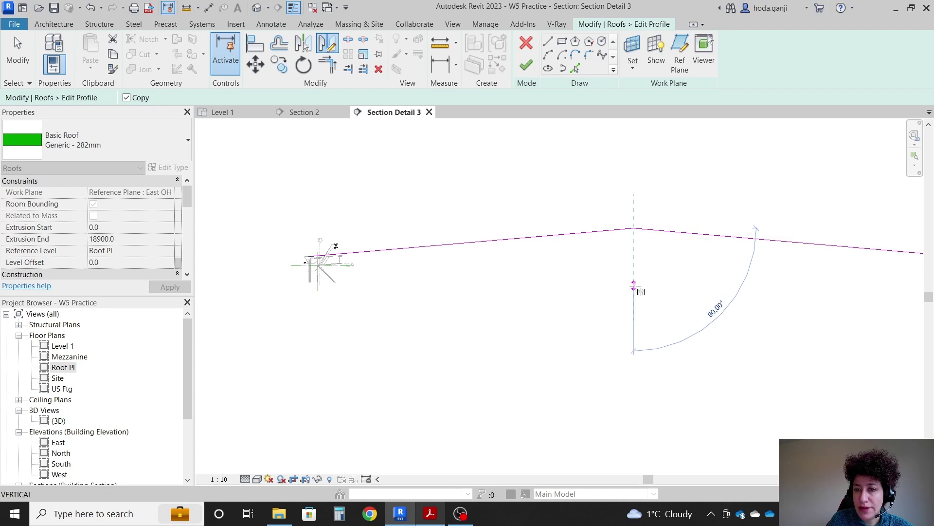
{"action": "left_click", "coordinate": [634, 285]}
{"action": "scroll", "coordinate": [727, 238], "scroll_direction": "down", "scroll_amount": 2}
{"action": "scroll", "coordinate": [735, 294], "scroll_direction": "up", "scroll_amount": 3}
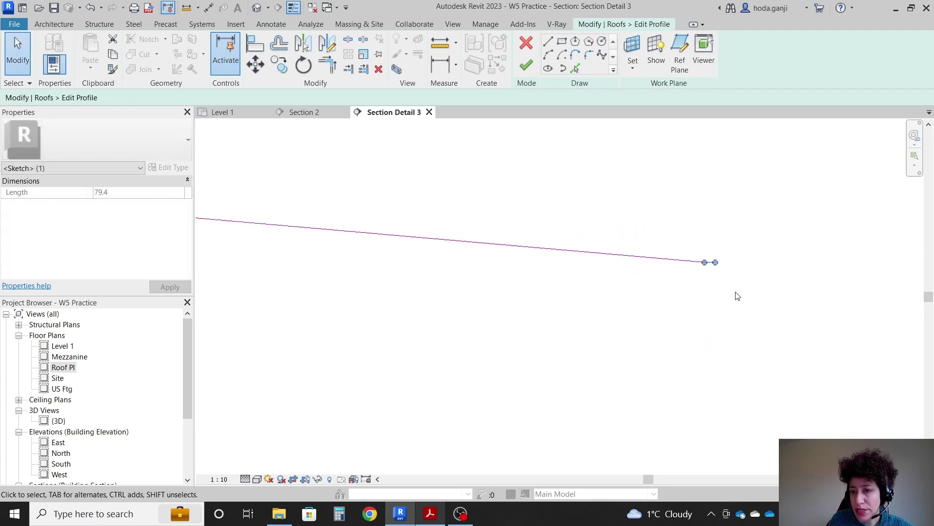
{"action": "scroll", "coordinate": [351, 263], "scroll_direction": "up", "scroll_amount": 5}
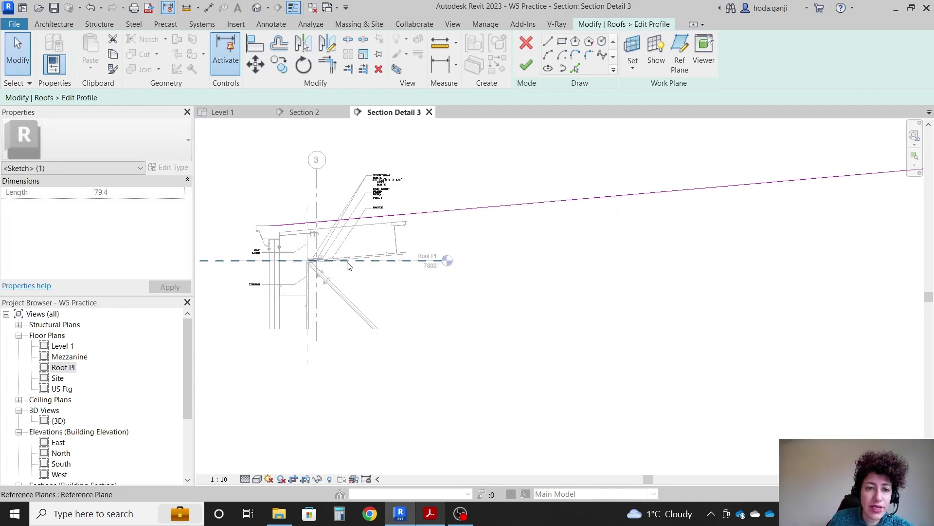
{"action": "left_click", "coordinate": [531, 76]}
{"action": "scroll", "coordinate": [433, 195], "scroll_direction": "down", "scroll_amount": 2}
Step: Deselect the roof, recheck the PDF's eave drawing, then close all views except Section Detail 3
{"action": "scroll", "coordinate": [434, 195], "scroll_direction": "up", "scroll_amount": 4}
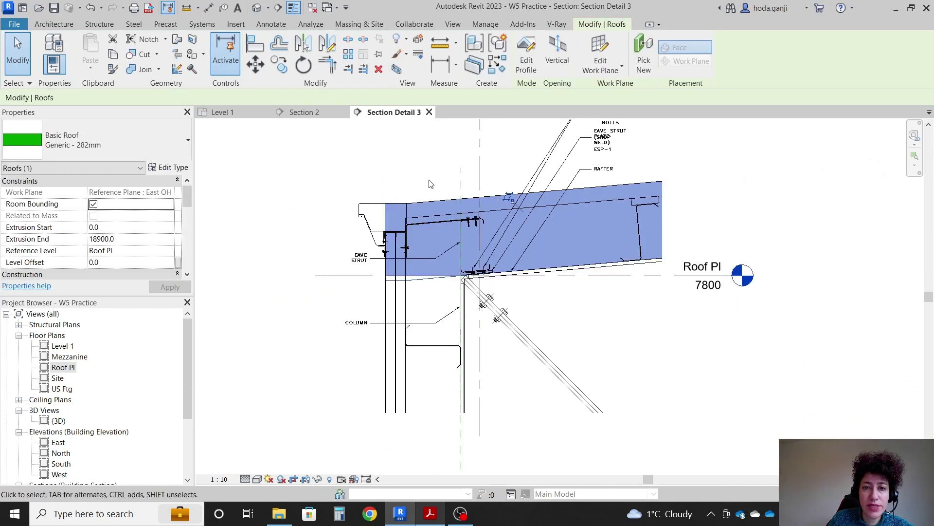
{"action": "left_click", "coordinate": [434, 194]}
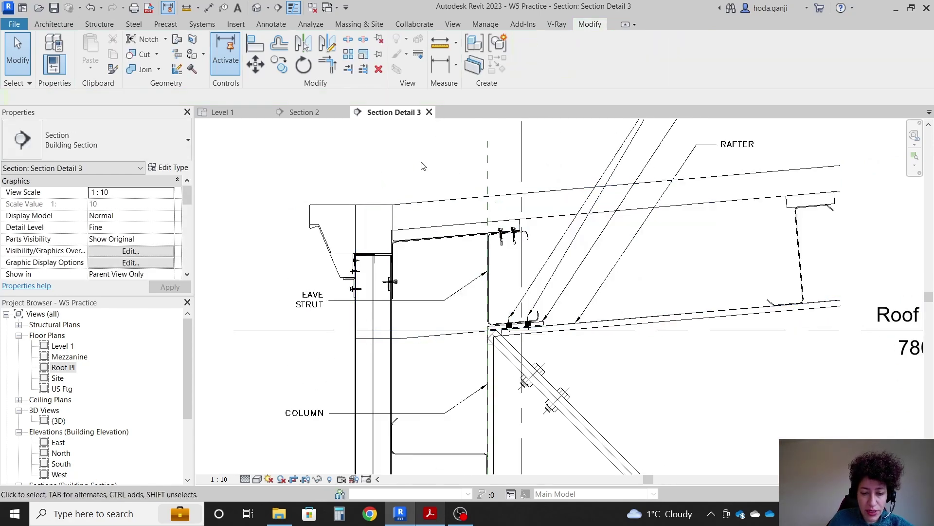
{"action": "scroll", "coordinate": [423, 166], "scroll_direction": "down", "scroll_amount": 1}
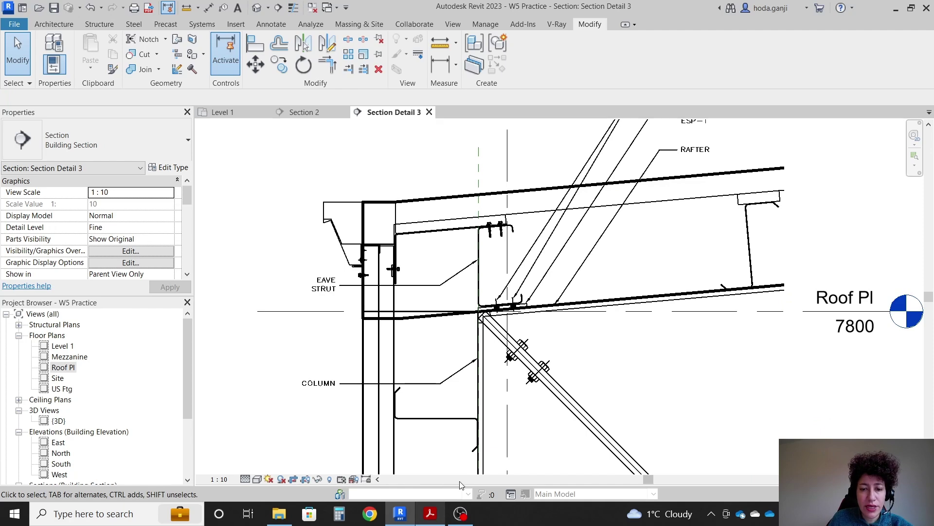
{"action": "left_click", "coordinate": [431, 516]}
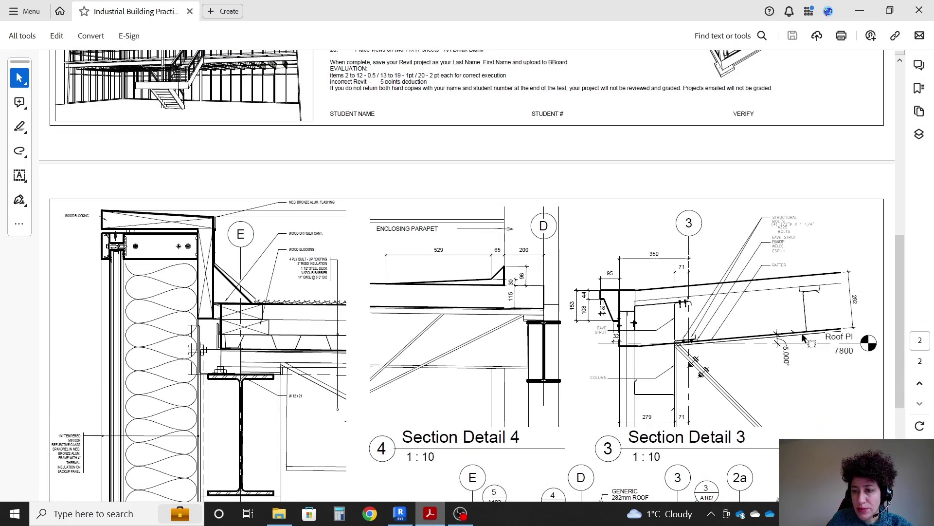
{"action": "left_click", "coordinate": [431, 513]}
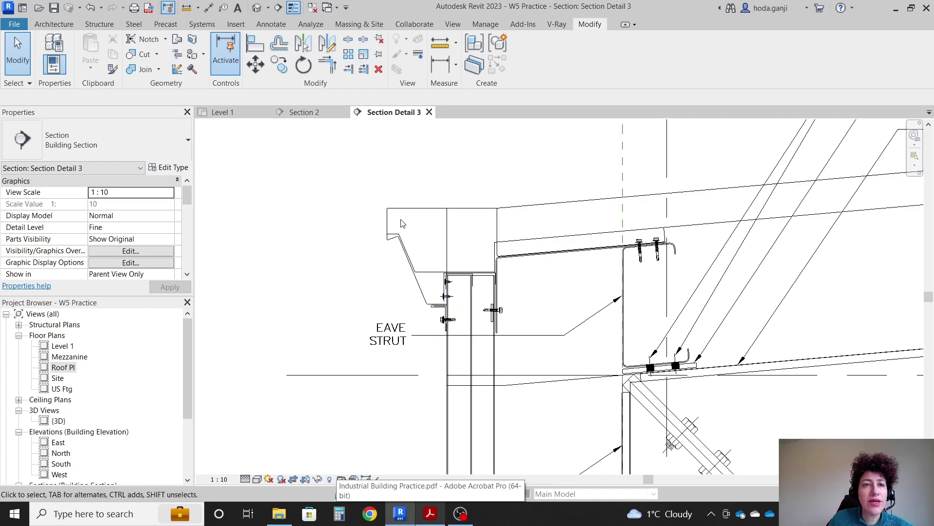
{"action": "left_click", "coordinate": [312, 7]}
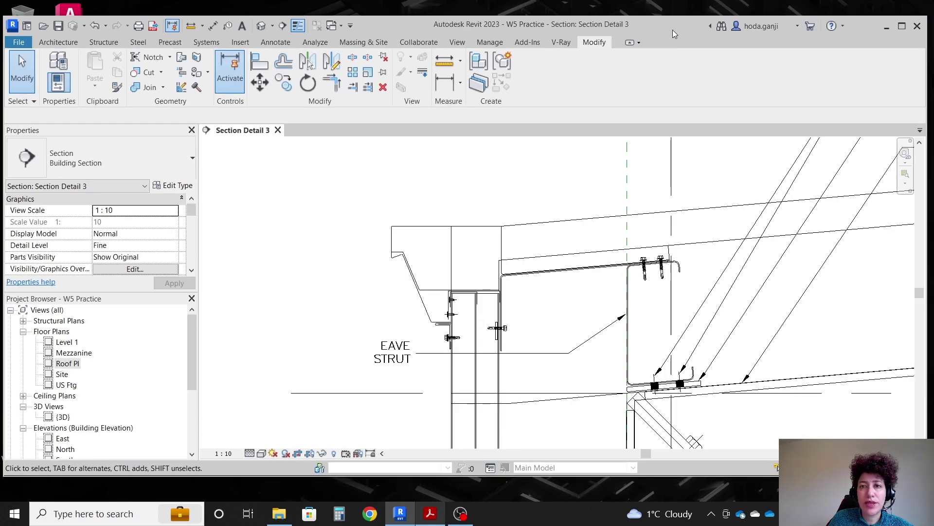
Step: Tile Revit left and Acrobat right, zooming the PDF onto the Section Detail 3 eave
{"action": "left_click_drag", "start_coordinate": [673, 31], "coordinate": [0, 103]}
{"action": "left_click", "coordinate": [624, 194]}
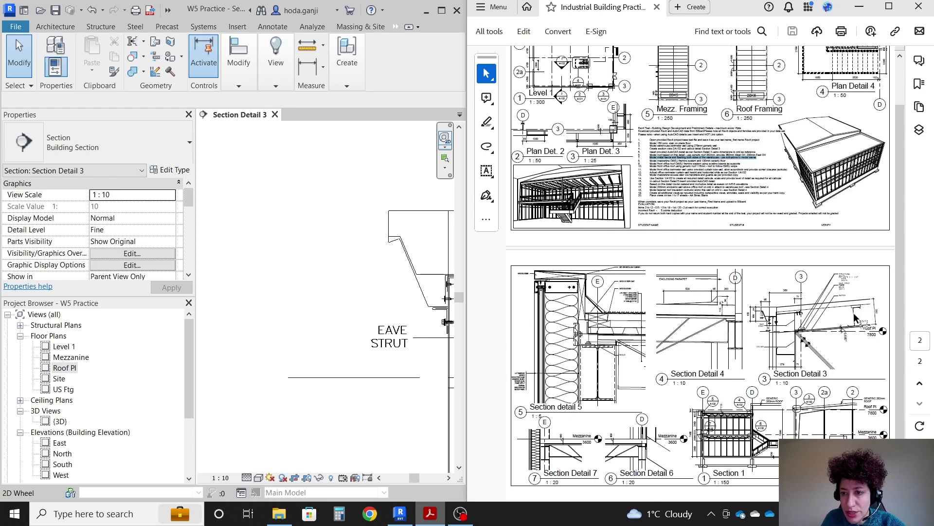
{"action": "left_click", "coordinate": [843, 328]}
{"action": "scroll", "coordinate": [836, 329], "scroll_direction": "up", "scroll_amount": 4, "text": "ctrl"}
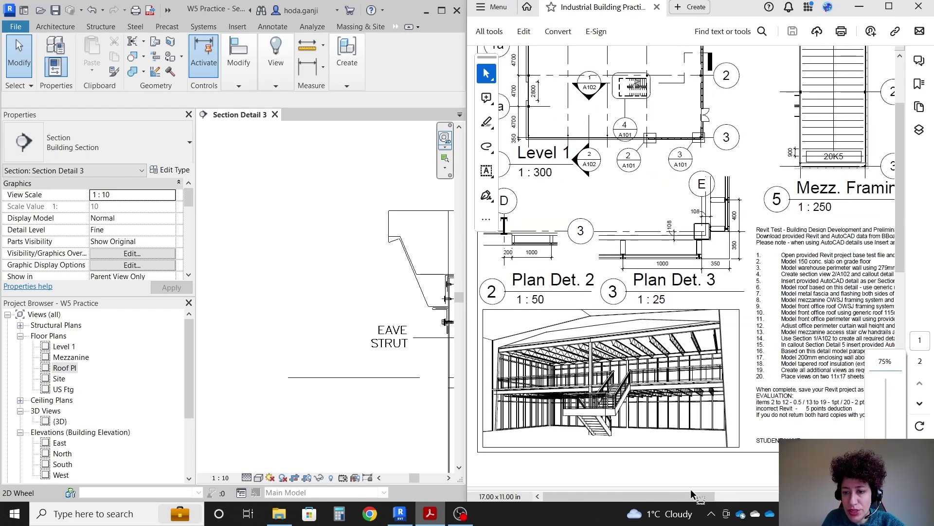
{"action": "scroll", "coordinate": [766, 232], "scroll_direction": "down", "scroll_amount": 10}
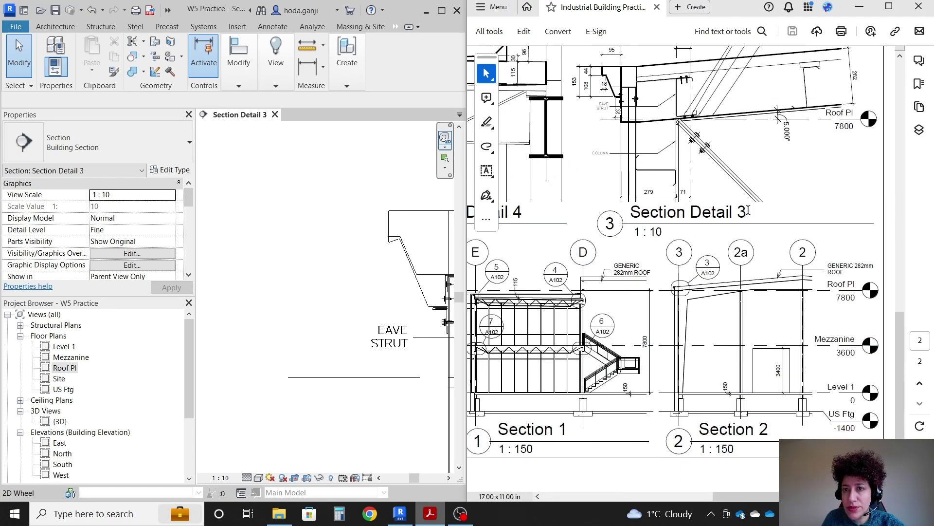
{"action": "scroll", "coordinate": [747, 214], "scroll_direction": "up", "scroll_amount": 3, "text": "ctrl"}
{"action": "scroll", "coordinate": [747, 209], "scroll_direction": "up", "scroll_amount": 1, "text": "ctrl"}
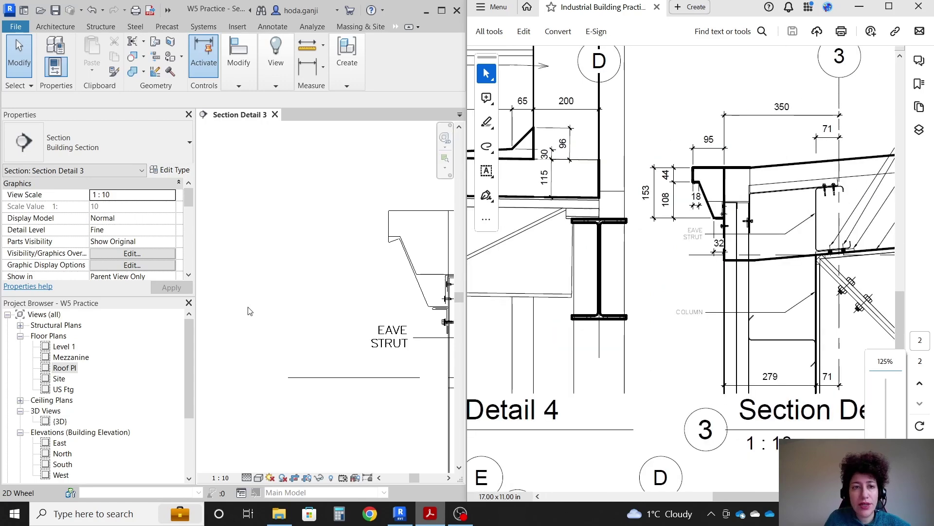
{"action": "scroll", "coordinate": [286, 290], "scroll_direction": "down", "scroll_amount": 3}
{"action": "scroll", "coordinate": [315, 242], "scroll_direction": "up", "scroll_amount": 2}
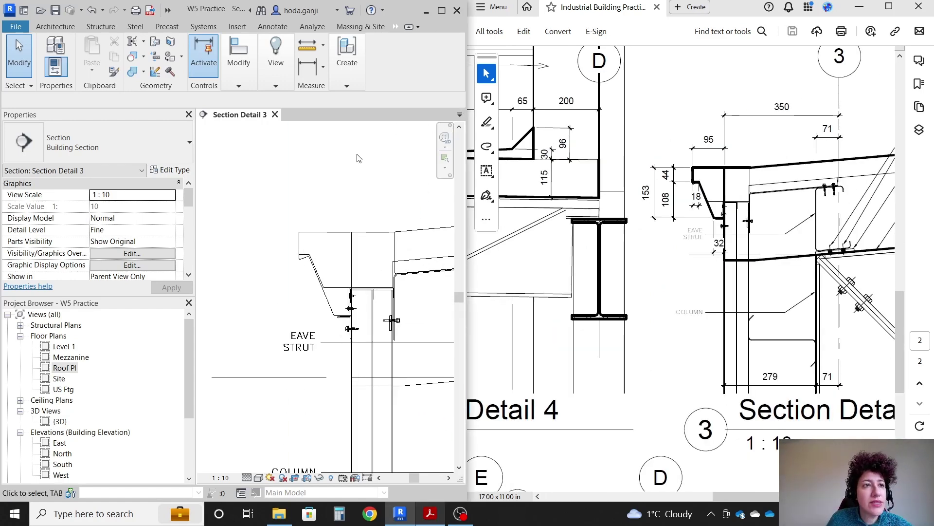
{"action": "left_click", "coordinate": [65, 28]}
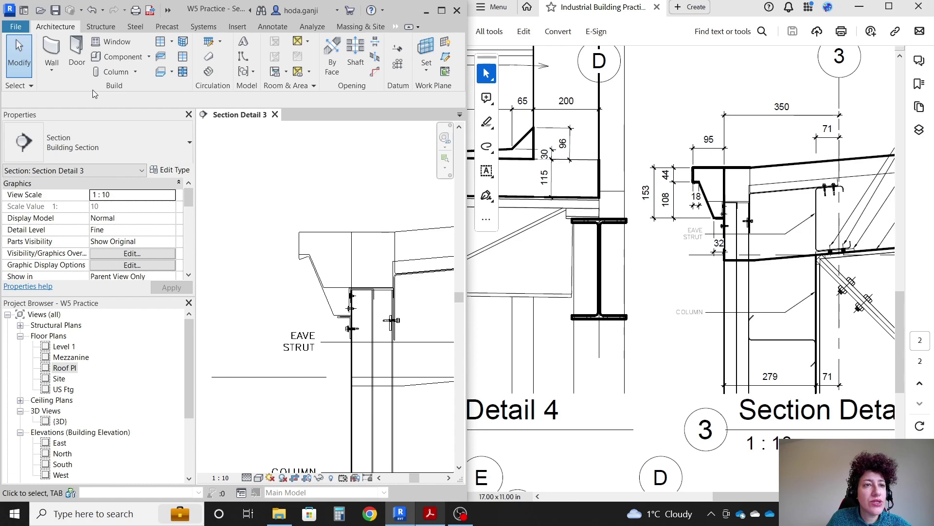
Step: Start a Model In-Place component and browse the family category list
{"action": "left_click", "coordinate": [150, 57]}
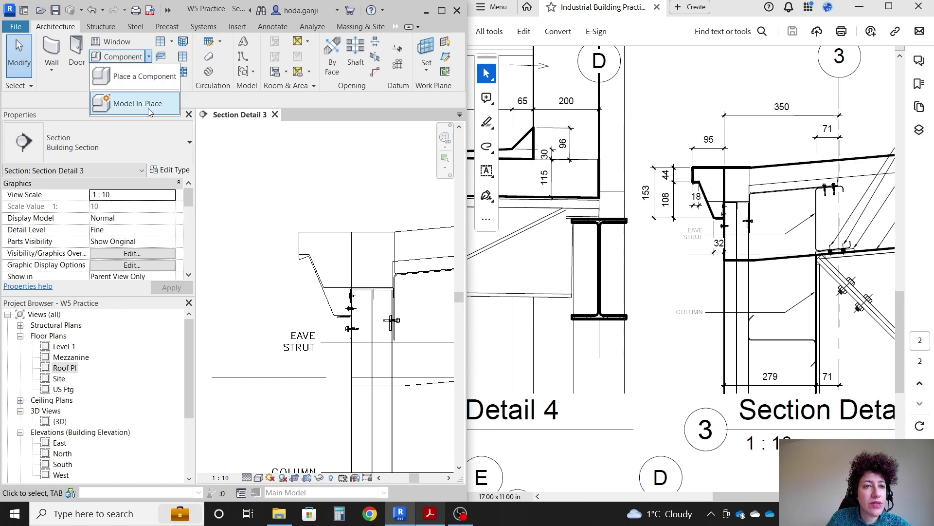
{"action": "left_click", "coordinate": [147, 114]}
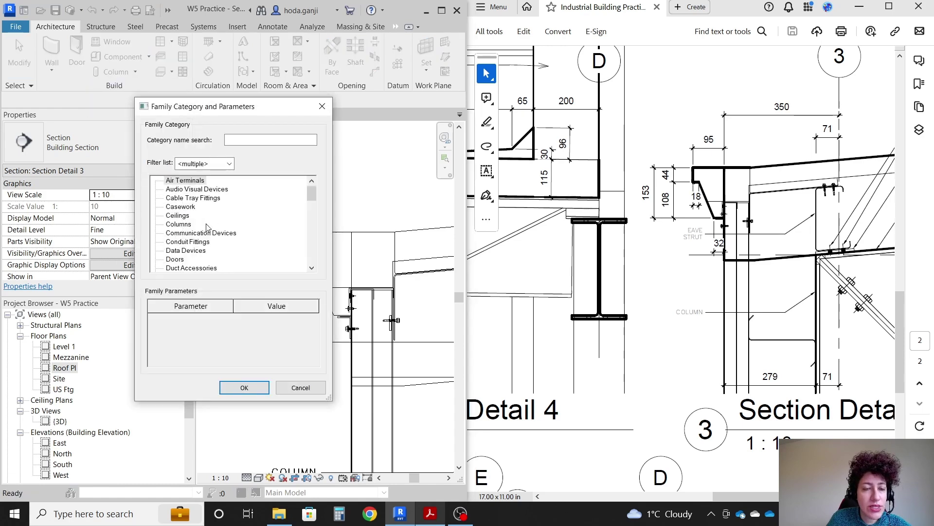
{"action": "scroll", "coordinate": [199, 231], "scroll_direction": "down", "scroll_amount": 4}
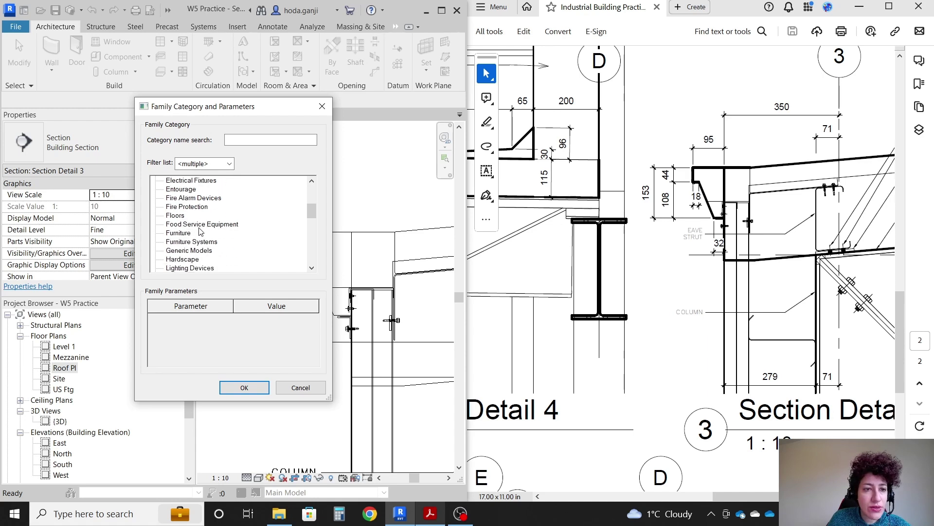
{"action": "scroll", "coordinate": [201, 231], "scroll_direction": "down", "scroll_amount": 1}
{"action": "scroll", "coordinate": [187, 234], "scroll_direction": "down", "scroll_amount": 3}
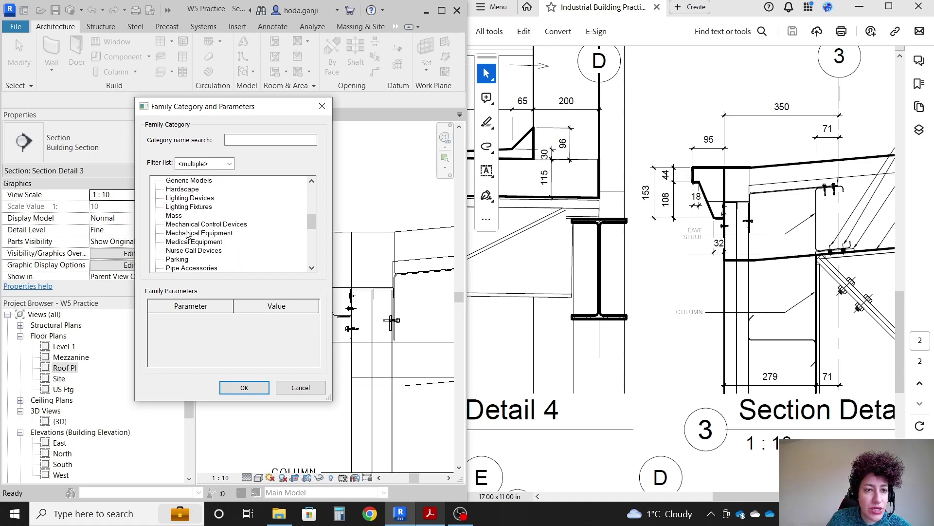
{"action": "scroll", "coordinate": [188, 234], "scroll_direction": "down", "scroll_amount": 1}
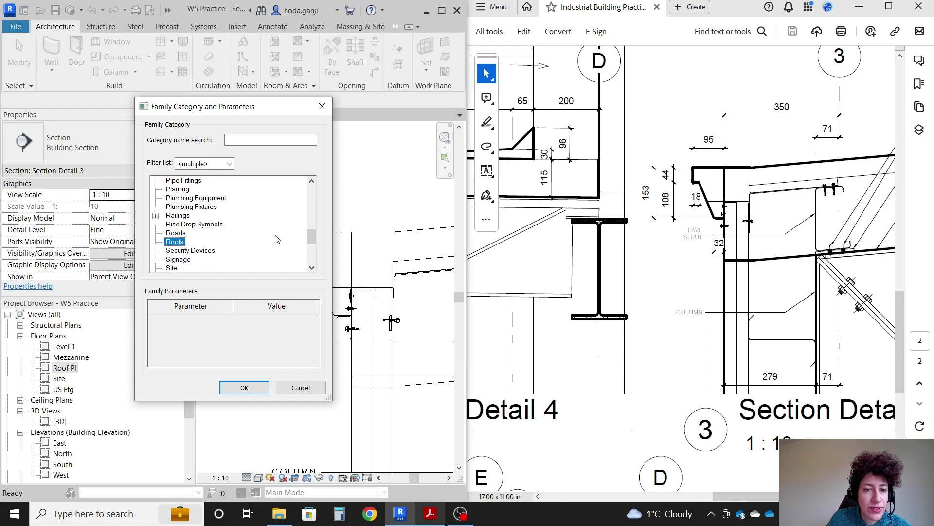
{"action": "left_click_drag", "start_coordinate": [312, 236], "coordinate": [311, 233]}
Step: Choose Roofs as the category and name the in-place model Fascia
{"action": "key", "text": "f"}
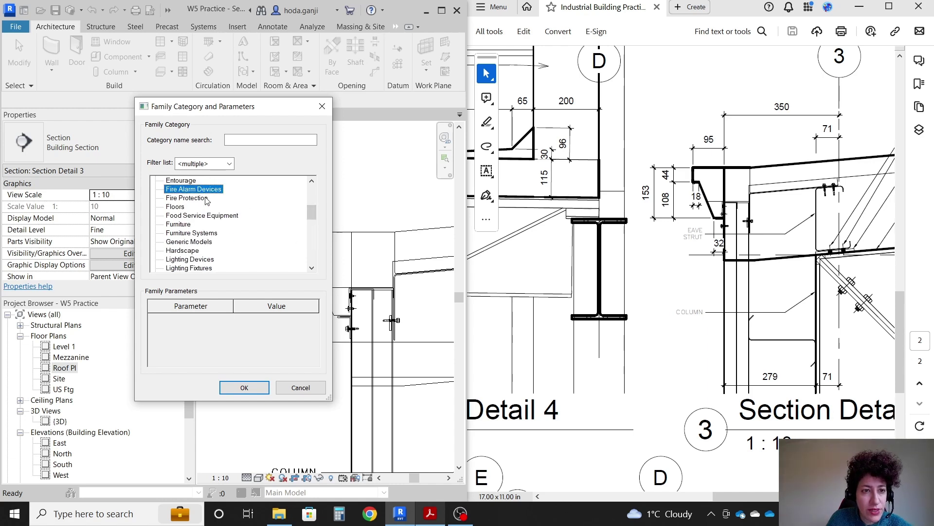
{"action": "scroll", "coordinate": [207, 201], "scroll_direction": "up", "scroll_amount": 1}
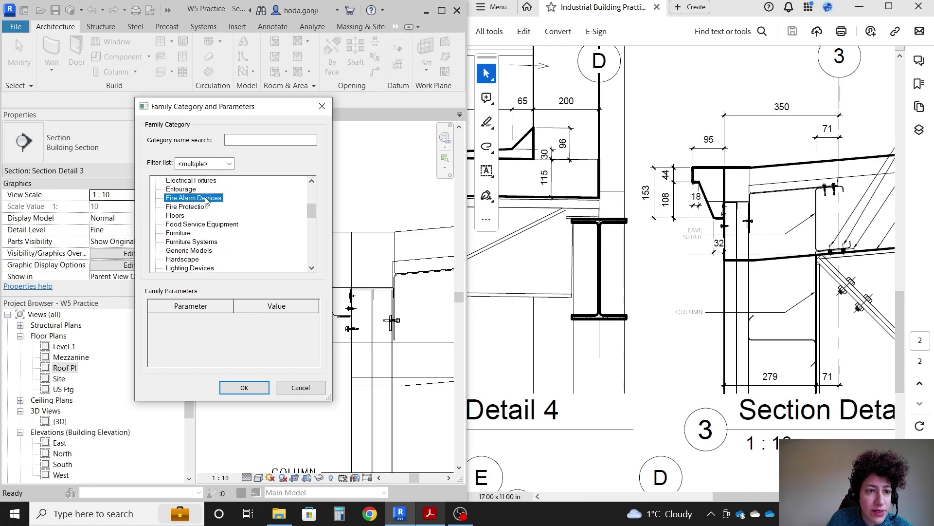
{"action": "key", "text": "r"}
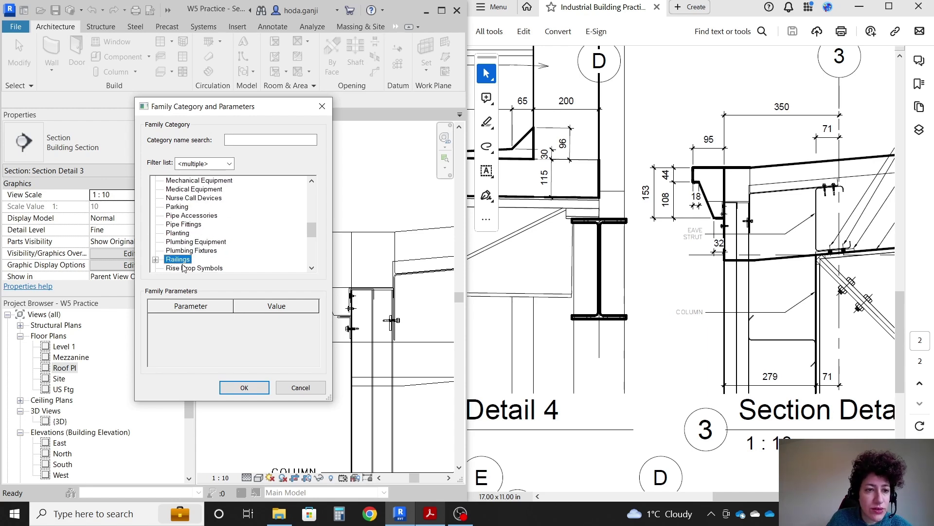
{"action": "scroll", "coordinate": [183, 268], "scroll_direction": "down", "scroll_amount": 5}
{"action": "left_click", "coordinate": [176, 242]}
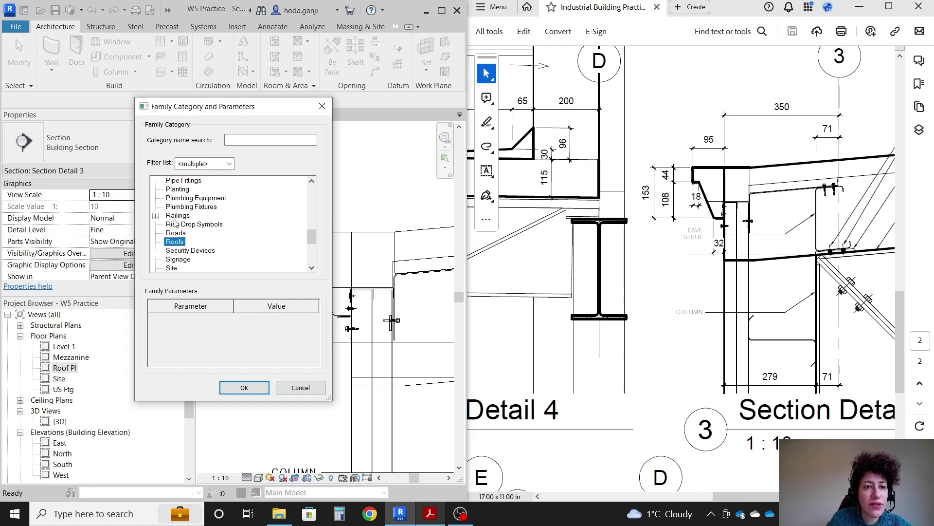
{"action": "left_click", "coordinate": [245, 388]}
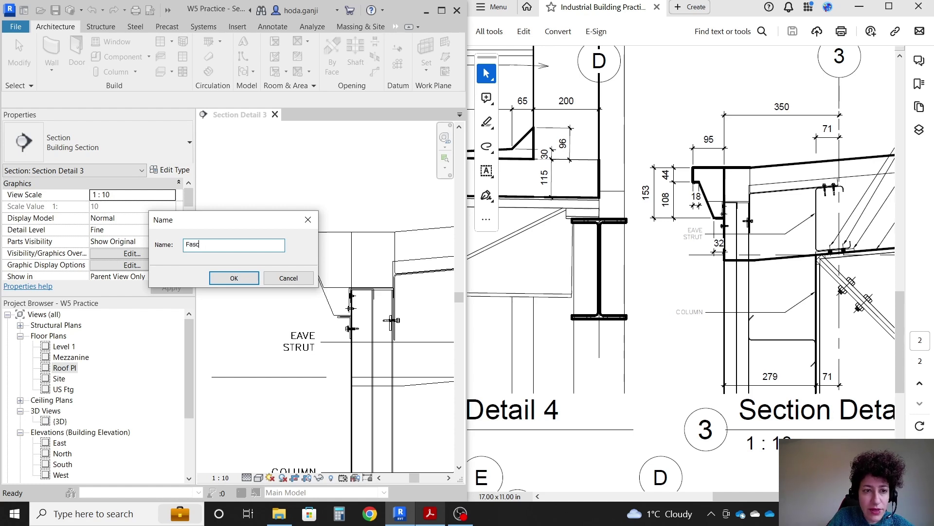
{"action": "left_click", "coordinate": [257, 278]}
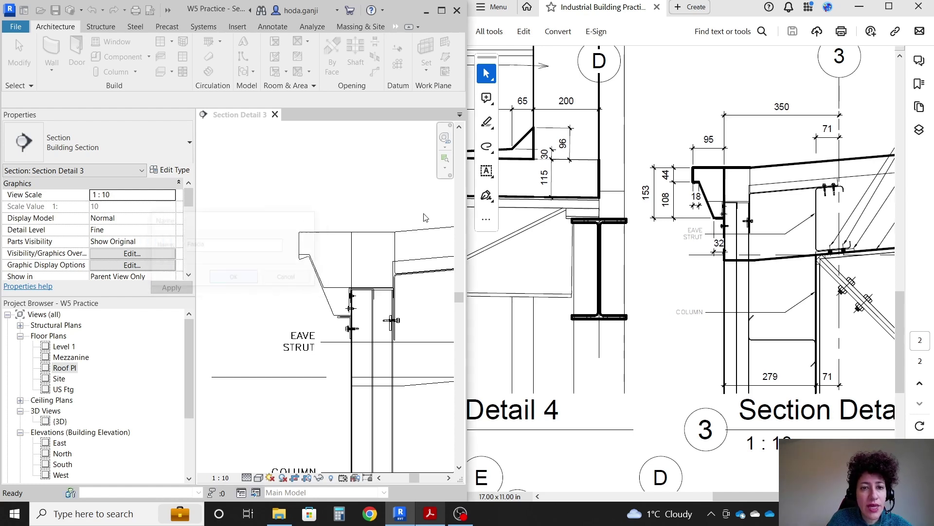
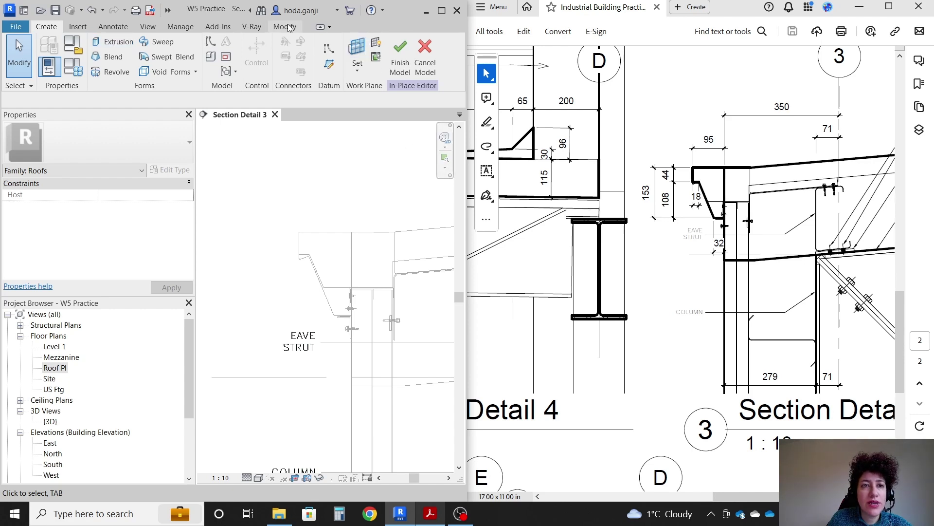
Step: Start a 250.0-deep extrusion on the East OH plane and pick the Line sketch tool
{"action": "left_click", "coordinate": [118, 42]}
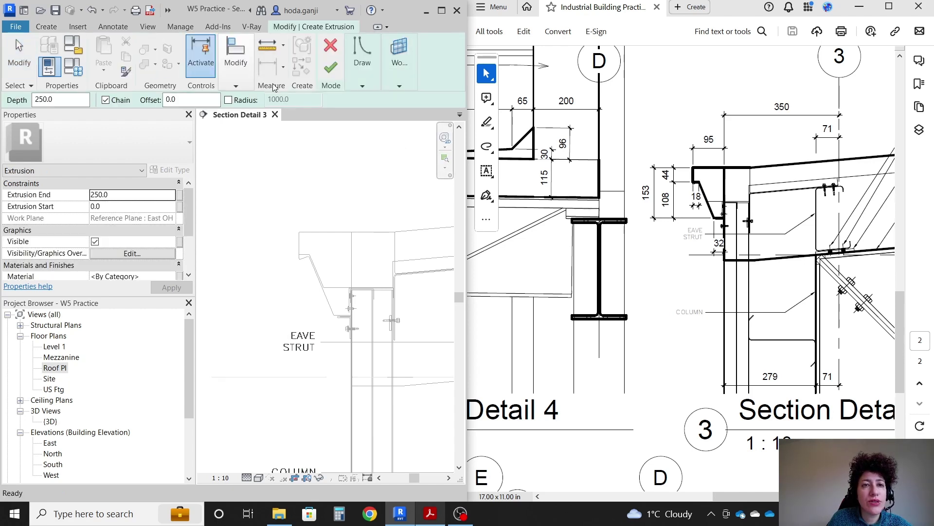
{"action": "left_click", "coordinate": [363, 87]}
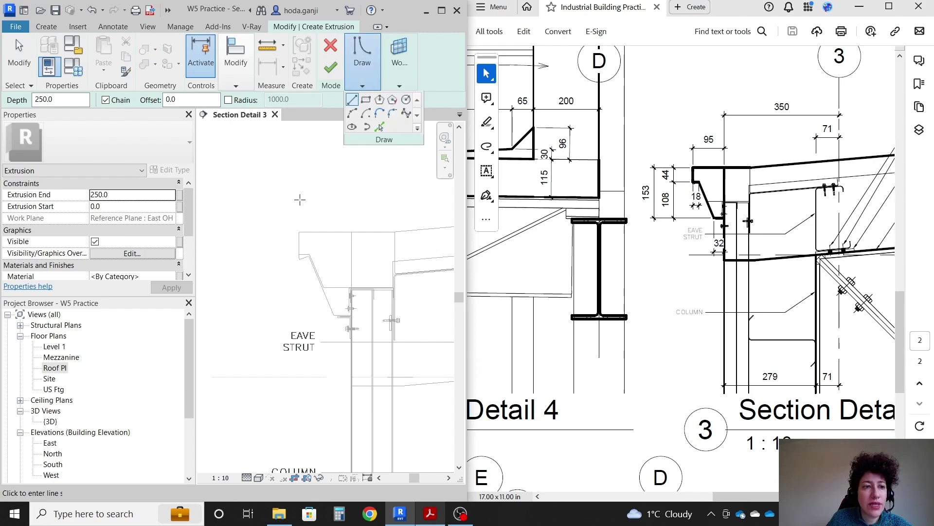
{"action": "scroll", "coordinate": [277, 209], "scroll_direction": "up", "scroll_amount": 3}
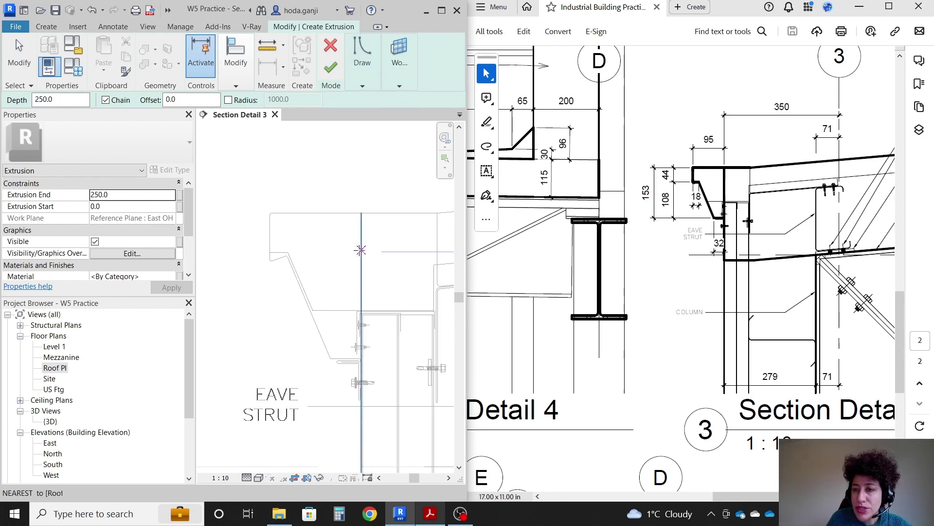
Step: Sketch the fascia's first chained edges of 95, 44 and 18 from the top corner
{"action": "left_click", "coordinate": [361, 213]}
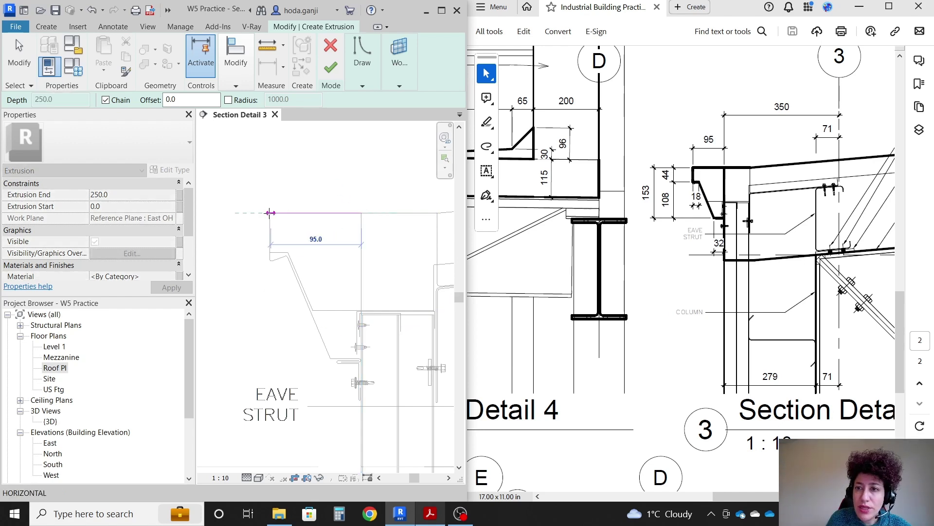
{"action": "type", "text": "95"}
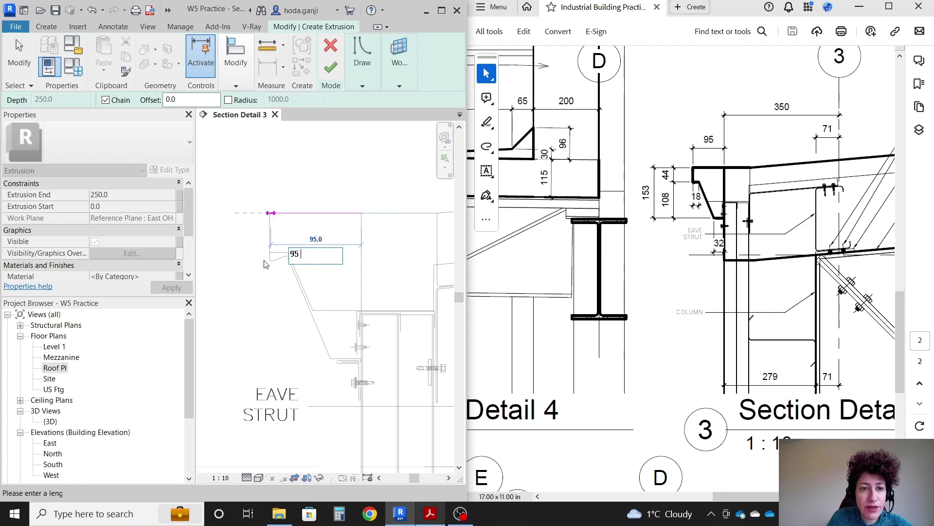
{"action": "key", "text": "Return"}
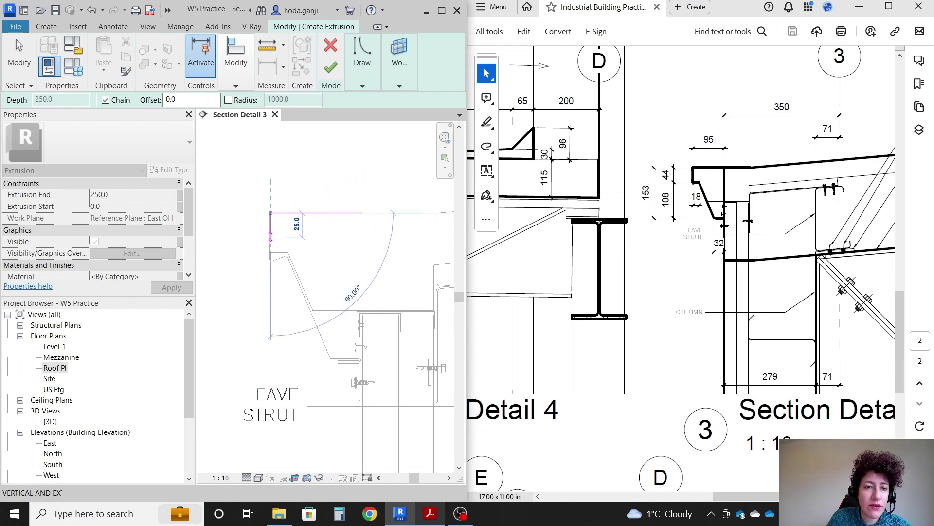
{"action": "type", "text": "44"}
{"action": "key", "text": "Return"}
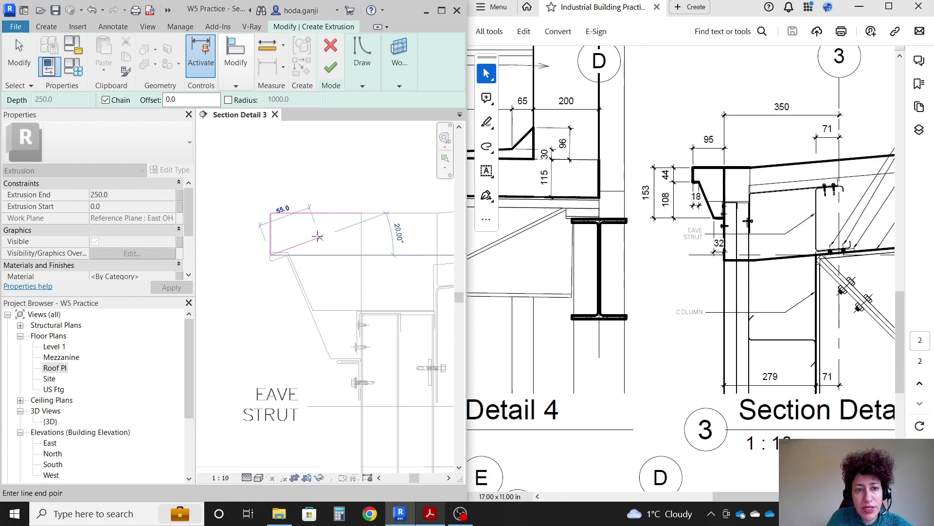
{"action": "type", "text": "1"}
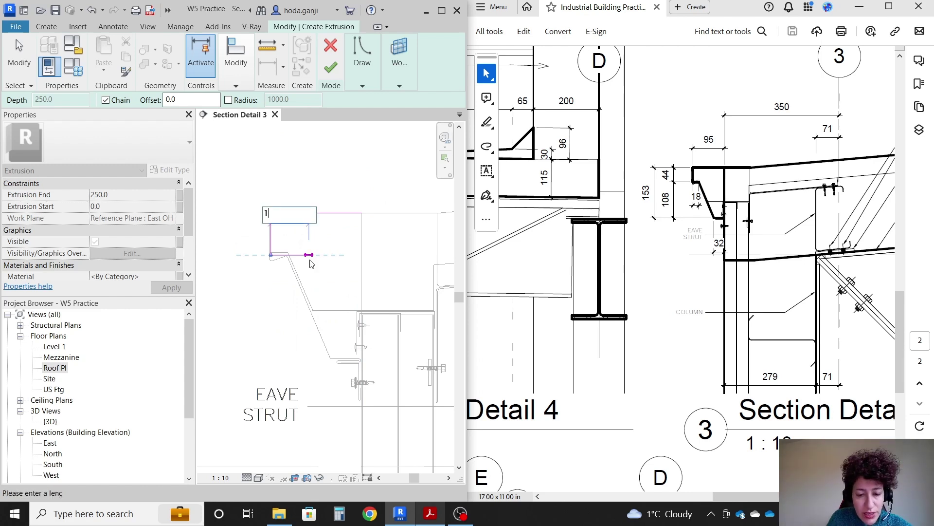
{"action": "type", "text": "8"}
{"action": "key", "text": "Return"}
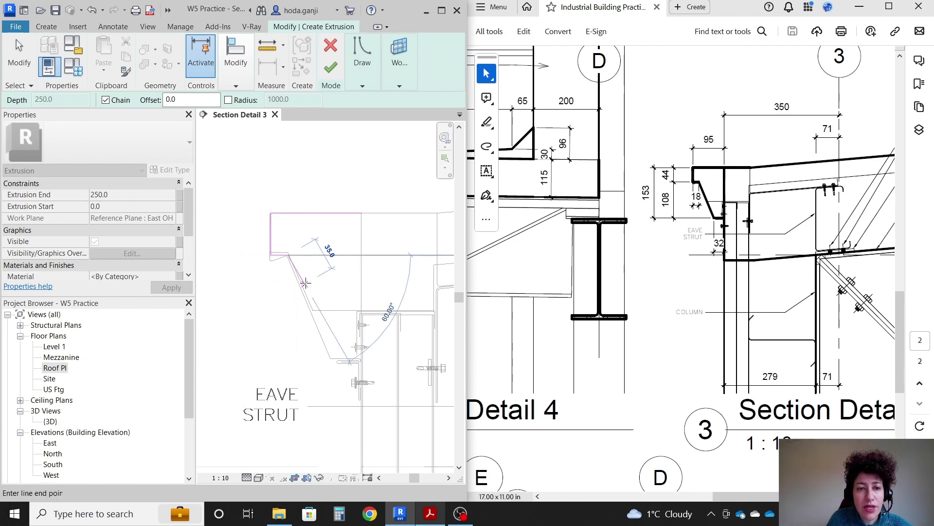
{"action": "key", "text": "Escape"}
Step: Draw the 153 back edge and 32 bottom edge, and close the profile with a sloped line
{"action": "left_click", "coordinate": [362, 213]}
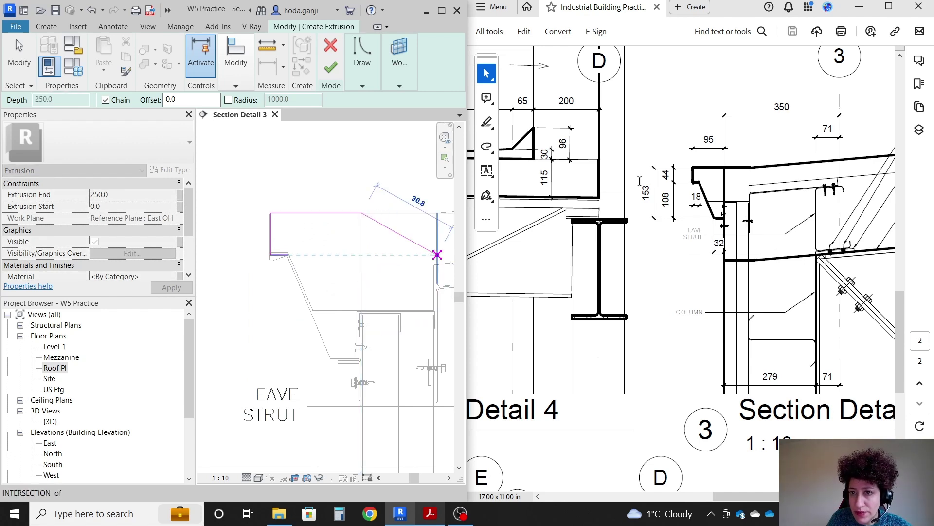
{"action": "type", "text": "15"}
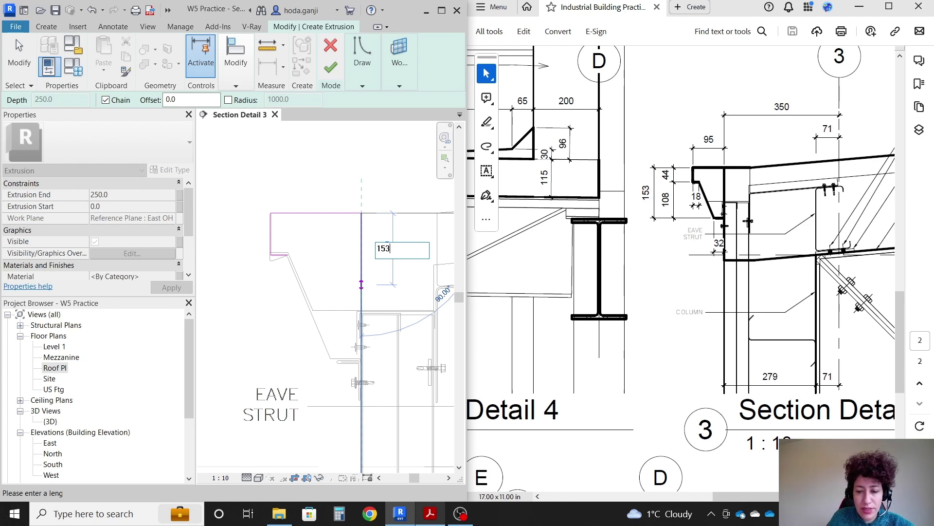
{"action": "type", "text": "3"}
{"action": "key", "text": "Return"}
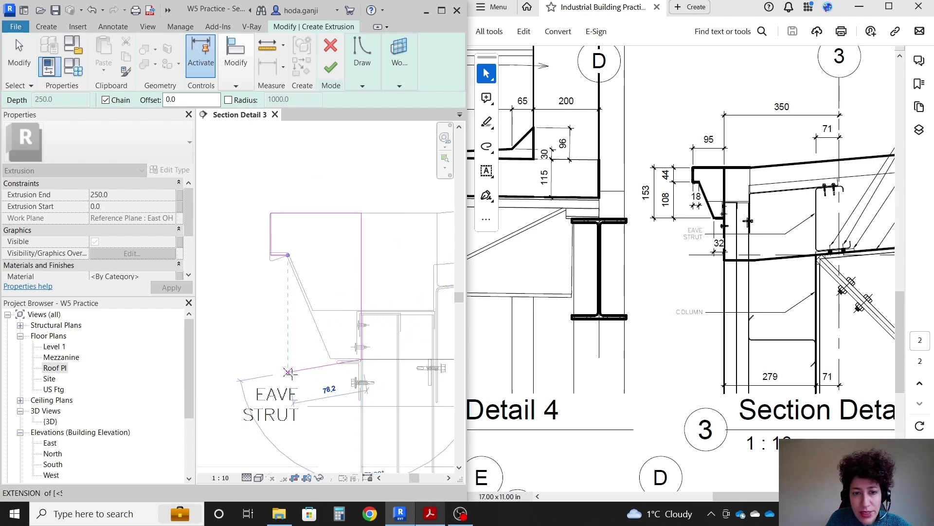
{"action": "type", "text": "32"}
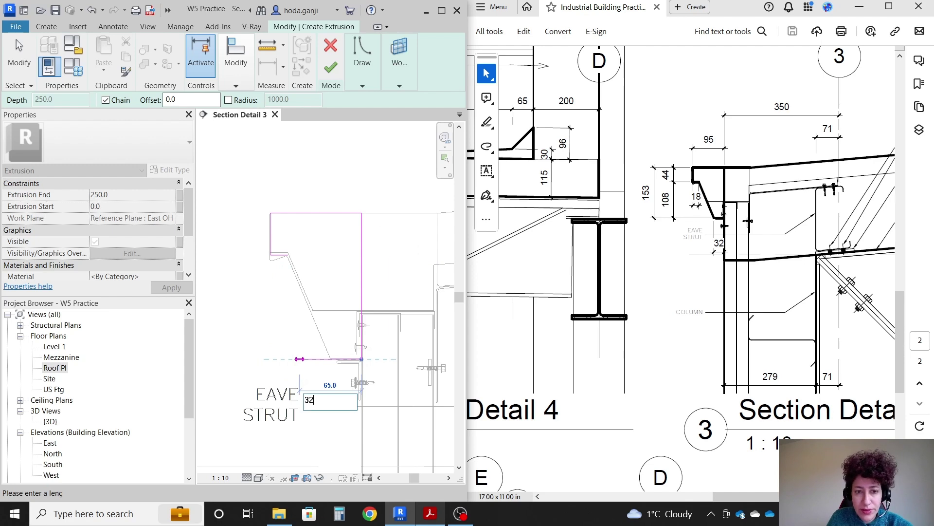
{"action": "key", "text": "Return"}
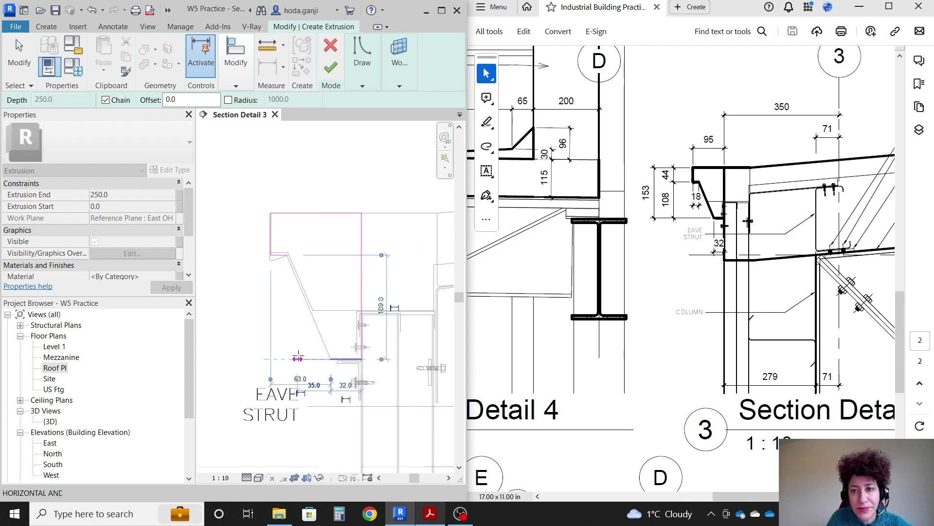
{"action": "left_click", "coordinate": [288, 255]}
{"action": "scroll", "coordinate": [304, 248], "scroll_direction": "down", "scroll_amount": 2}
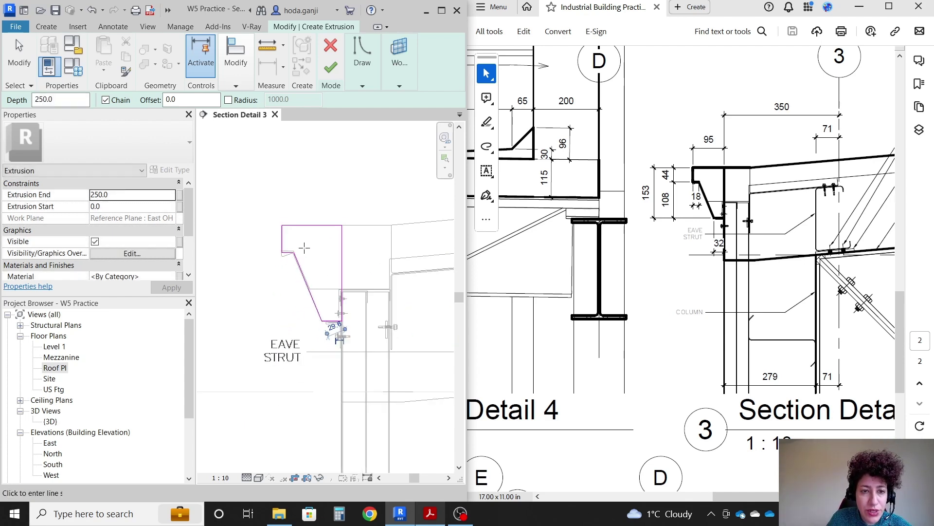
{"action": "key", "text": "Escape"}
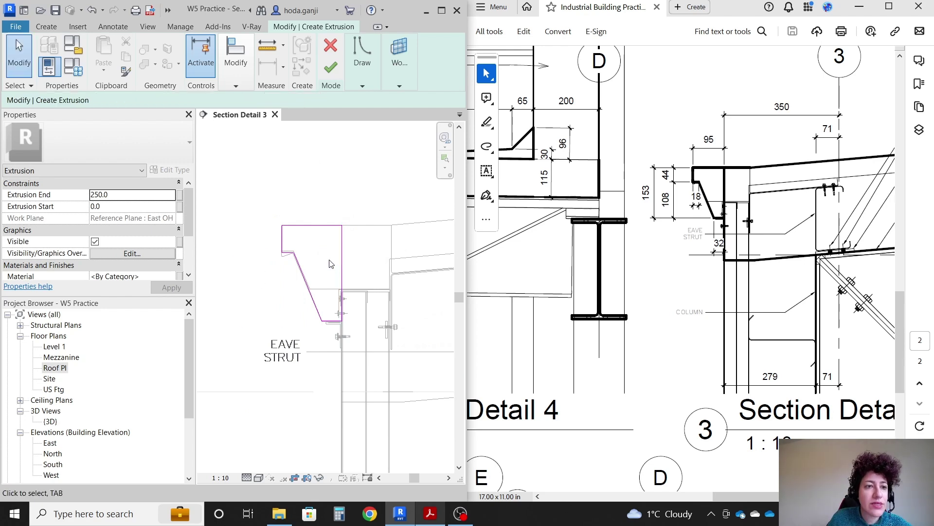
Step: Finish the extrusion sketch and complete the in-place roof model
{"action": "left_click", "coordinate": [331, 69]}
{"action": "scroll", "coordinate": [242, 246], "scroll_direction": "down", "scroll_amount": 2}
{"action": "mouse_move", "coordinate": [421, 81]}
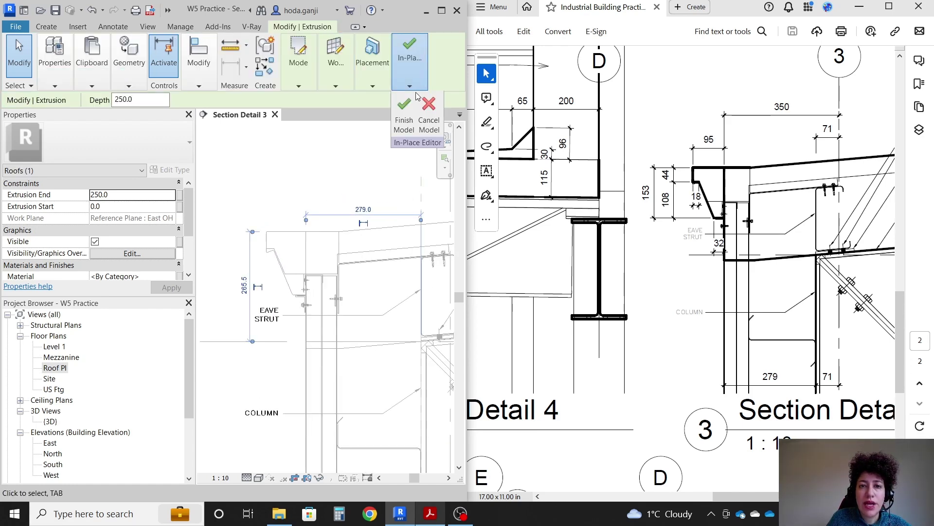
{"action": "left_click", "coordinate": [403, 111]}
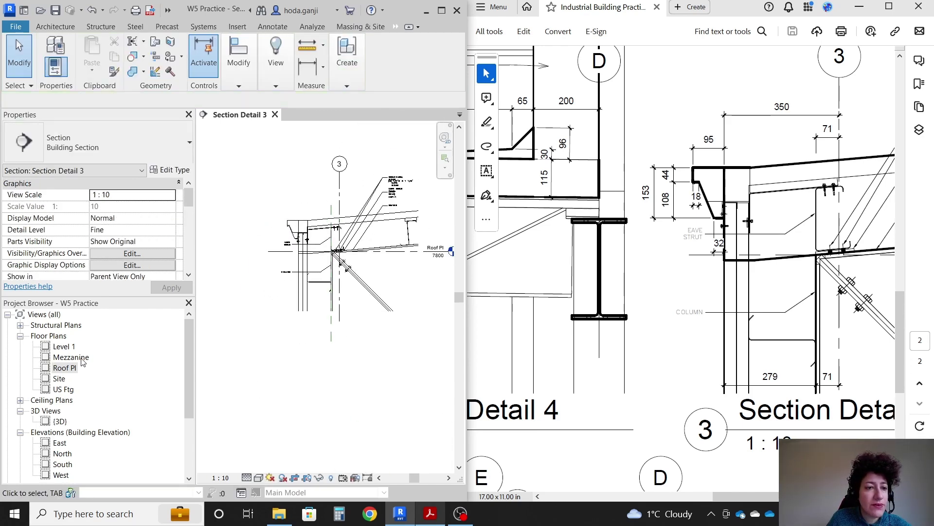
Step: Open the Roof Pl plan and select the fascia along the grid 3 roof edge
{"action": "double_click", "coordinate": [62, 369]}
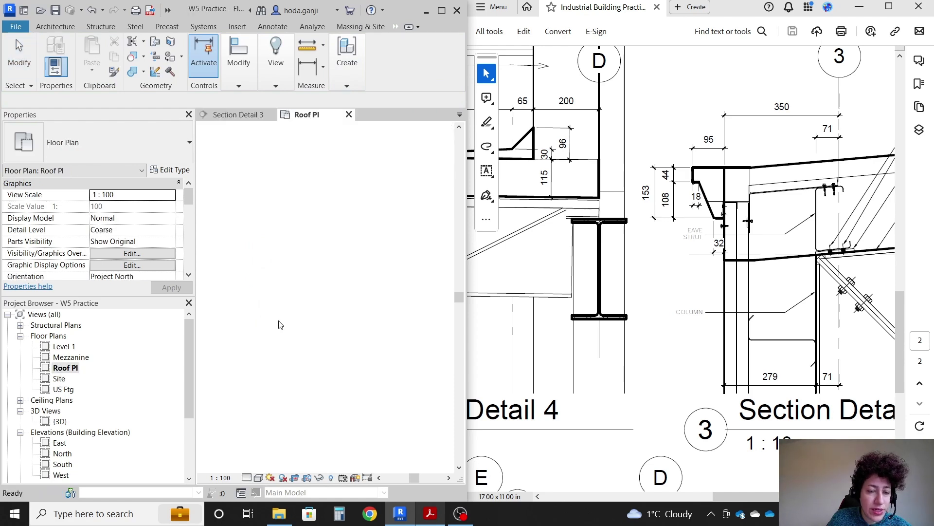
{"action": "scroll", "coordinate": [362, 318], "scroll_direction": "up", "scroll_amount": 3}
{"action": "scroll", "coordinate": [362, 318], "scroll_direction": "up", "scroll_amount": 4}
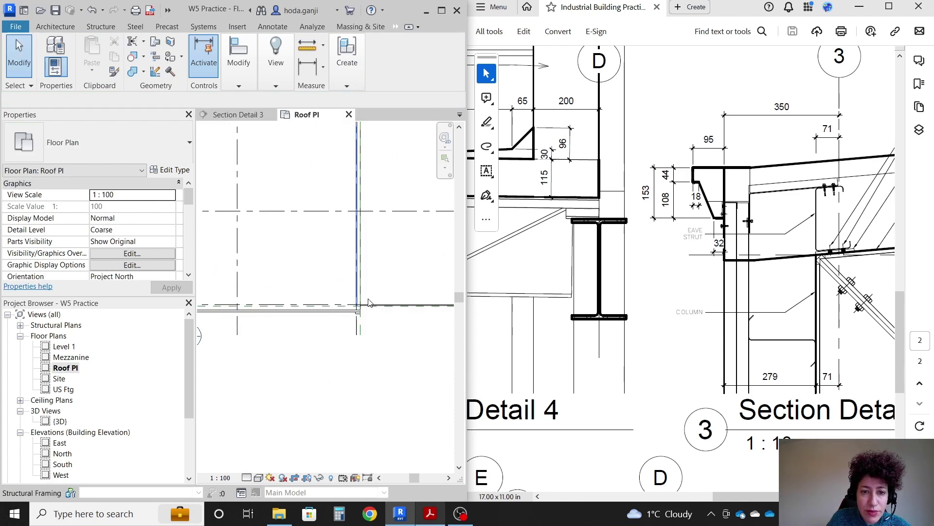
{"action": "left_click", "coordinate": [358, 320]}
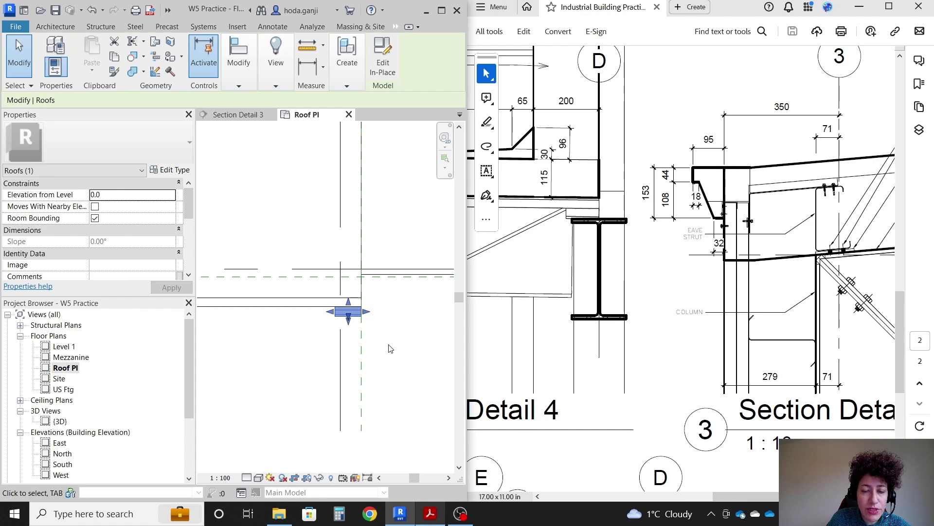
{"action": "scroll", "coordinate": [389, 349], "scroll_direction": "down", "scroll_amount": 1}
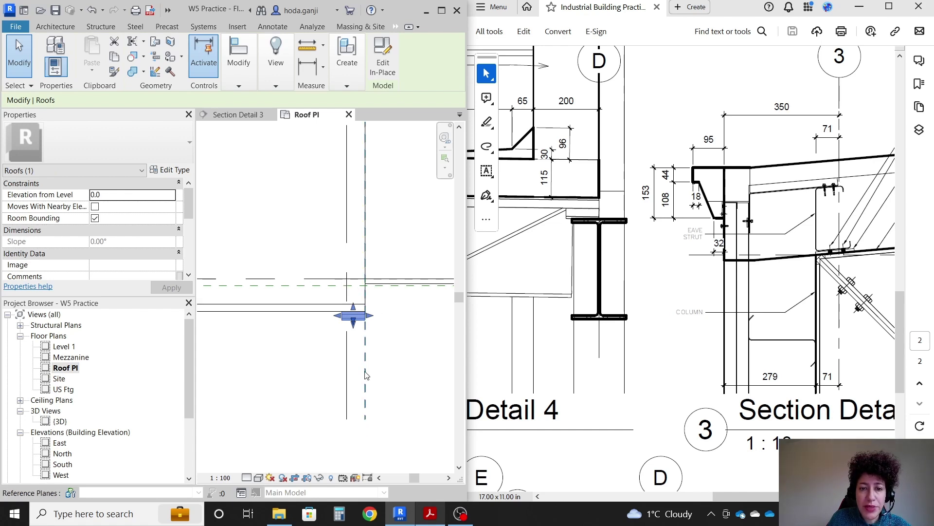
{"action": "scroll", "coordinate": [370, 378], "scroll_direction": "down", "scroll_amount": 1}
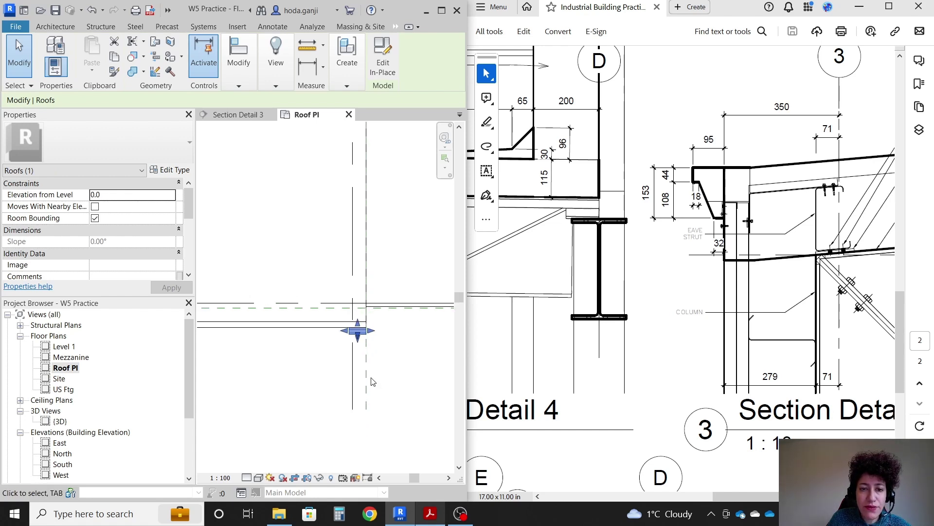
{"action": "scroll", "coordinate": [373, 382], "scroll_direction": "up", "scroll_amount": 3}
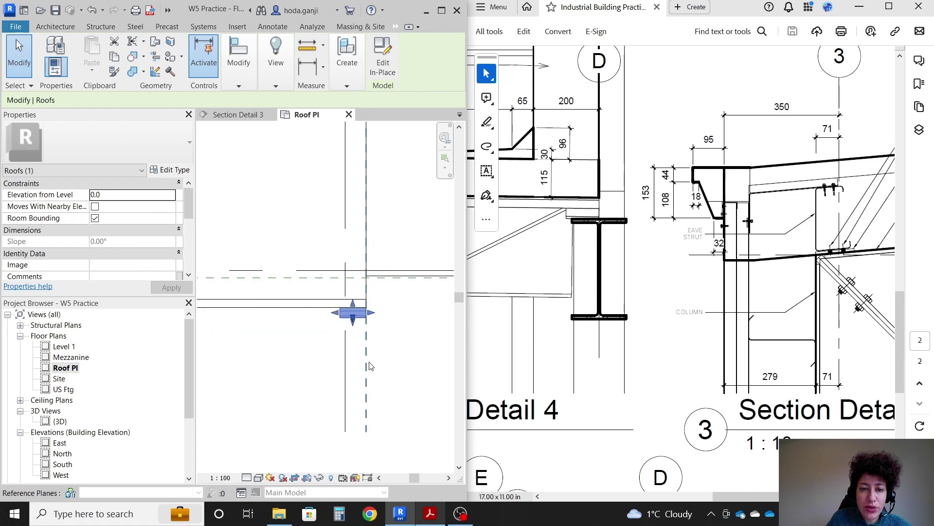
{"action": "scroll", "coordinate": [407, 359], "scroll_direction": "down", "scroll_amount": 2}
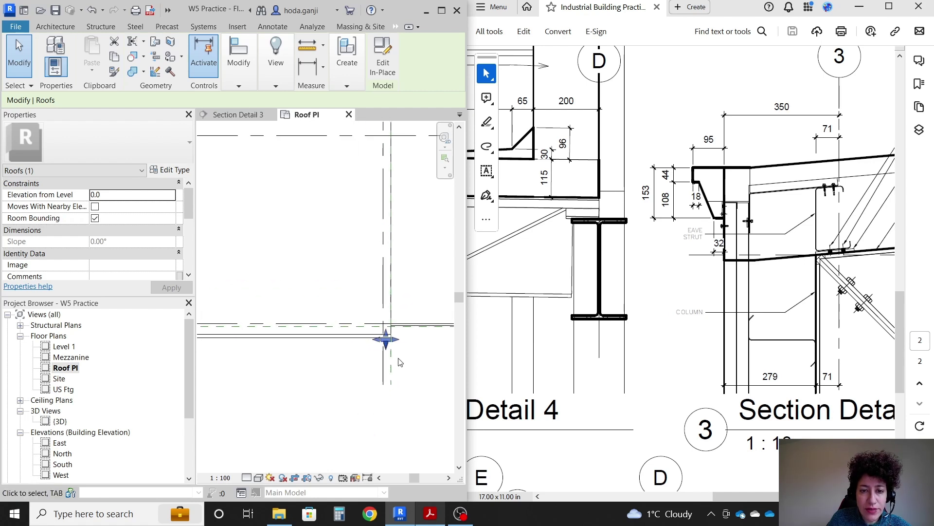
Step: Maximize the window and extend the fascia's left end to the West OH plane
{"action": "left_click", "coordinate": [441, 10]}
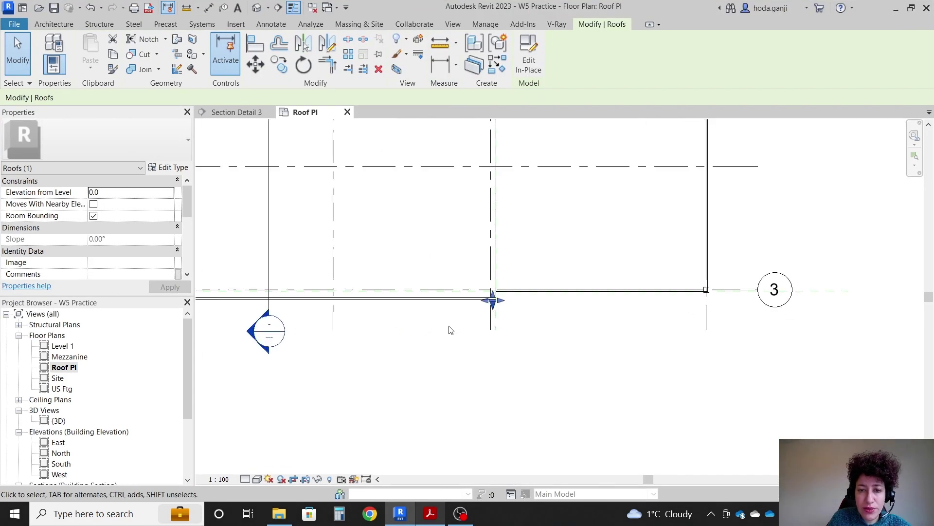
{"action": "scroll", "coordinate": [449, 330], "scroll_direction": "up", "scroll_amount": 2}
{"action": "left_click", "coordinate": [235, 292]}
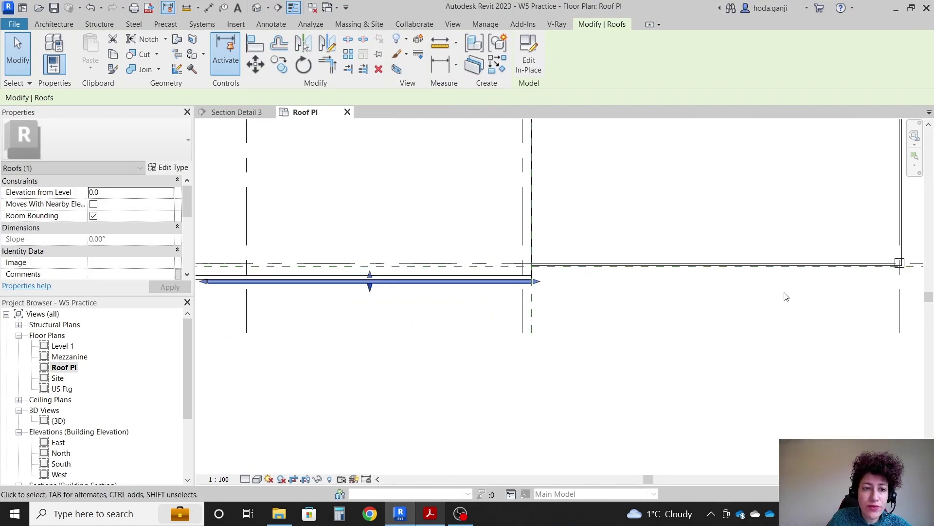
{"action": "scroll", "coordinate": [786, 296], "scroll_direction": "down", "scroll_amount": 3}
{"action": "scroll", "coordinate": [639, 288], "scroll_direction": "up", "scroll_amount": 2}
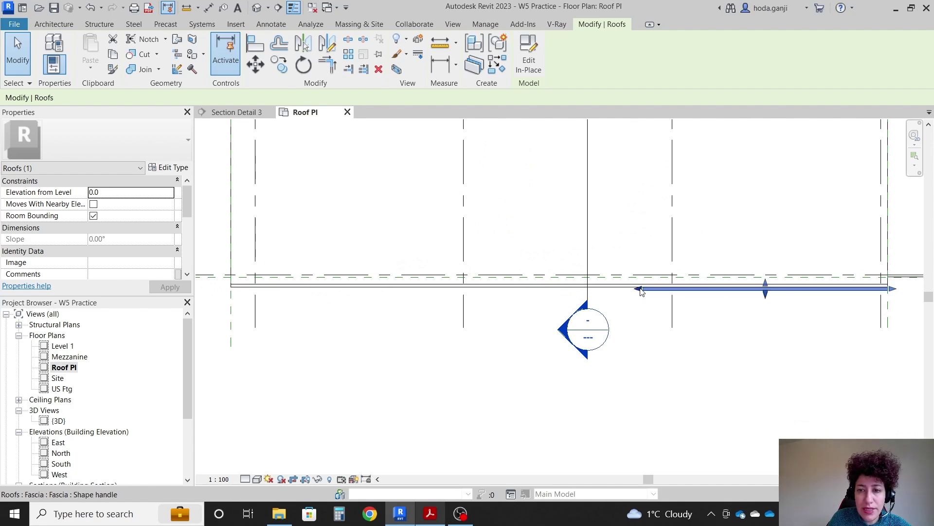
{"action": "left_click_drag", "start_coordinate": [640, 291], "coordinate": [235, 319]}
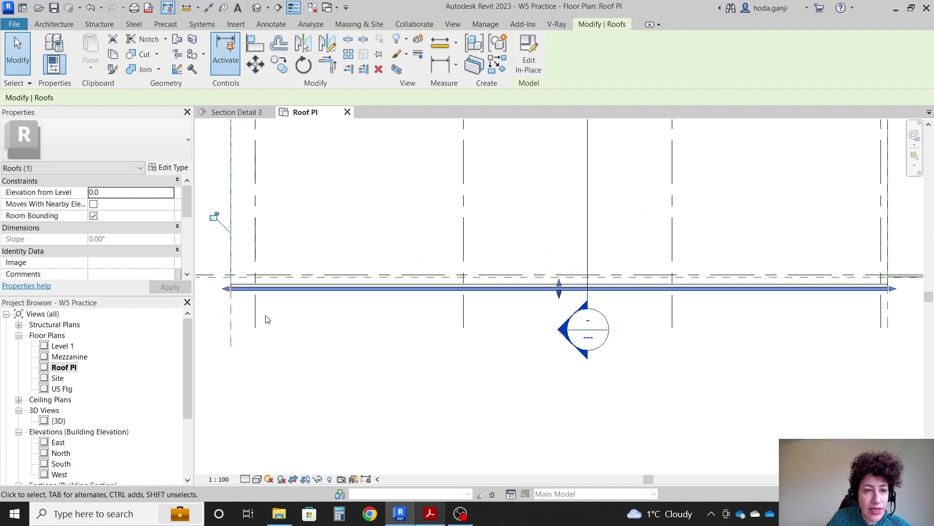
Step: Mirror a copy of the fascia about grid 2 onto the grid 1 edge
{"action": "scroll", "coordinate": [326, 359], "scroll_direction": "down", "scroll_amount": 3}
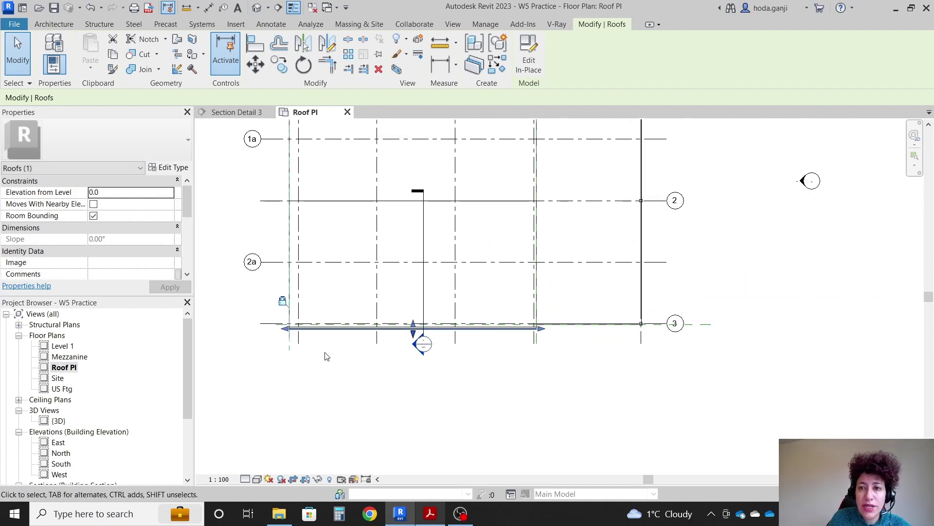
{"action": "scroll", "coordinate": [325, 357], "scroll_direction": "down", "scroll_amount": 1}
{"action": "middle_click_drag", "start_coordinate": [366, 115], "coordinate": [399, 164]}
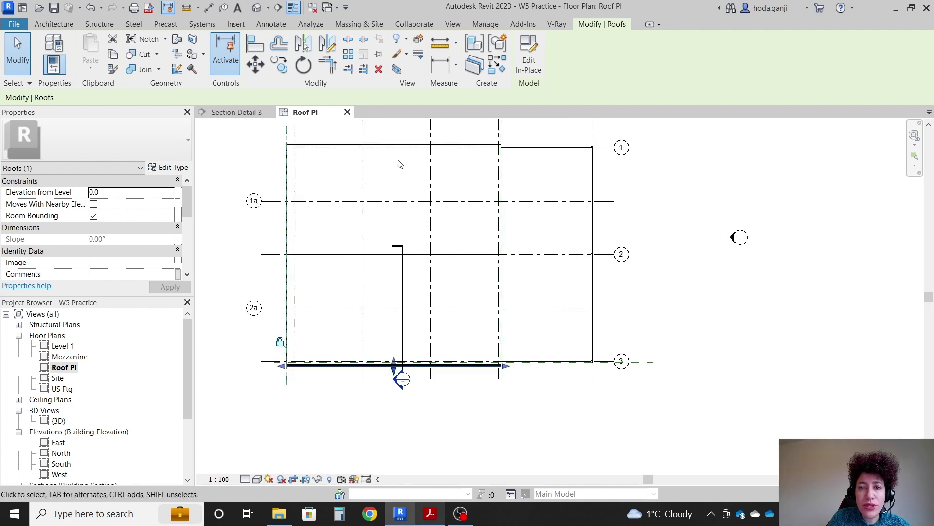
{"action": "left_click", "coordinate": [303, 45]}
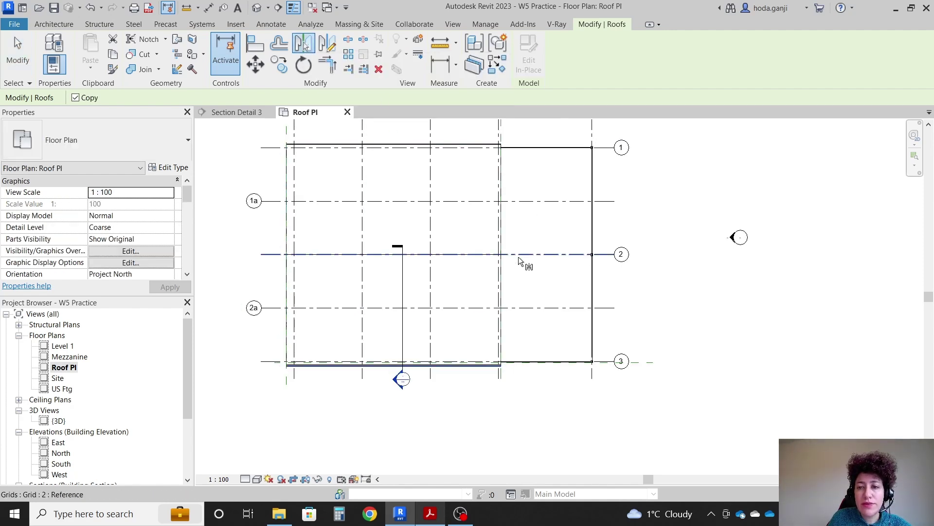
{"action": "left_click", "coordinate": [518, 256]}
{"action": "scroll", "coordinate": [536, 141], "scroll_direction": "up", "scroll_amount": 3}
{"action": "scroll", "coordinate": [536, 141], "scroll_direction": "up", "scroll_amount": 2}
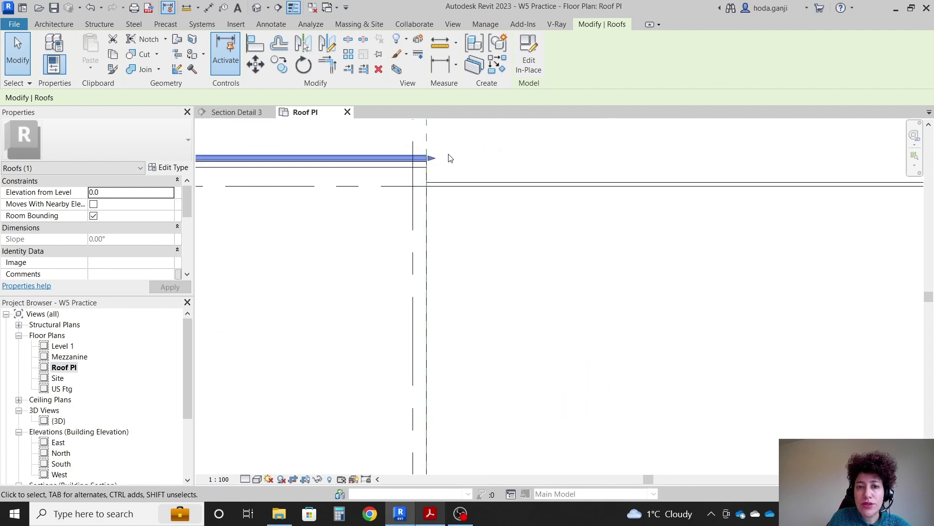
{"action": "left_click", "coordinate": [446, 165]}
Step: Check the mirrored fascias in the Default 3D View
{"action": "scroll", "coordinate": [449, 173], "scroll_direction": "down", "scroll_amount": 5}
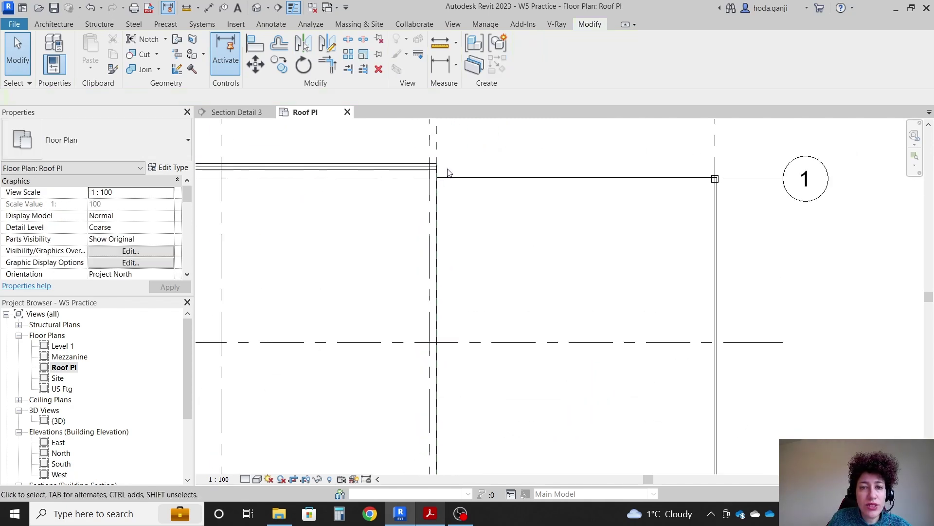
{"action": "left_click", "coordinate": [257, 7]}
{"action": "scroll", "coordinate": [560, 334], "scroll_direction": "up", "scroll_amount": 5}
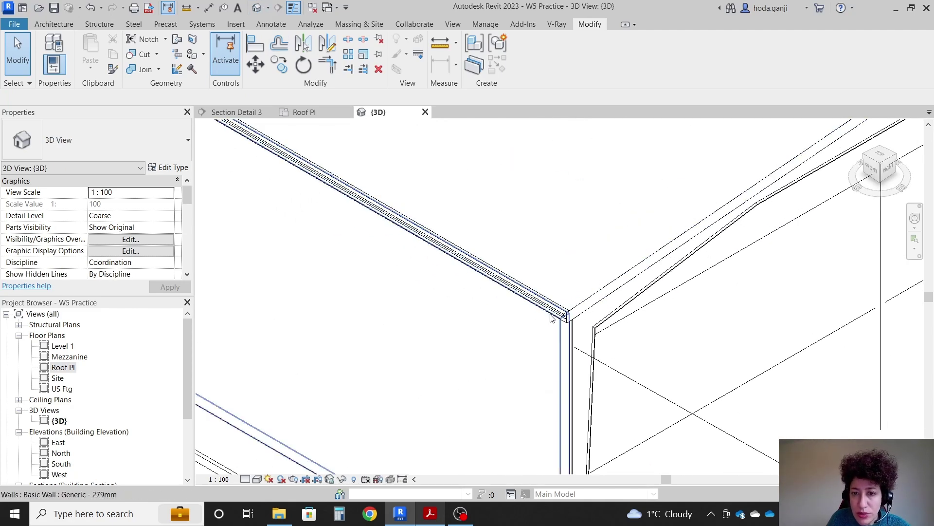
{"action": "scroll", "coordinate": [492, 314], "scroll_direction": "down", "scroll_amount": 1}
{"action": "middle_click_drag", "start_coordinate": [493, 314], "coordinate": [383, 305]}
{"action": "scroll", "coordinate": [383, 304], "scroll_direction": "down", "scroll_amount": 2}
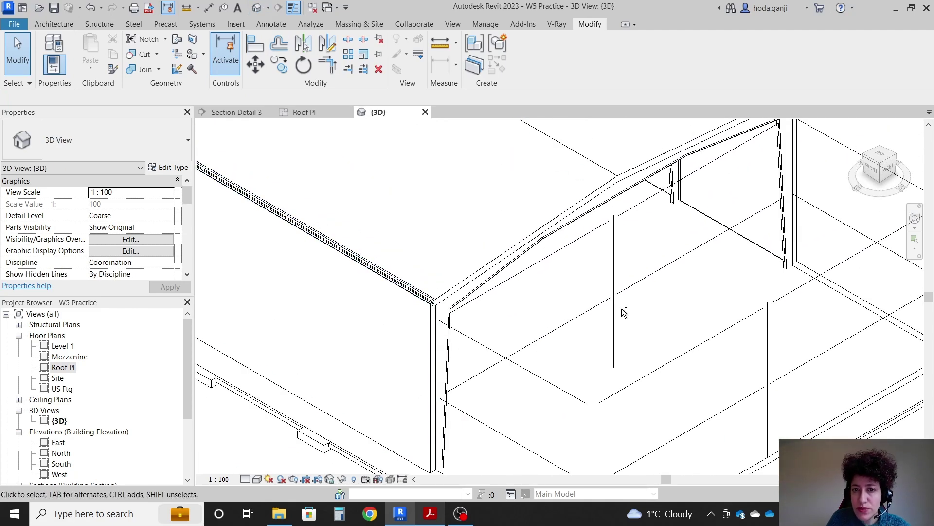
{"action": "scroll", "coordinate": [454, 325], "scroll_direction": "down", "scroll_amount": 4}
{"action": "middle_click_drag", "start_coordinate": [468, 316], "coordinate": [548, 296], "text": "shift"}
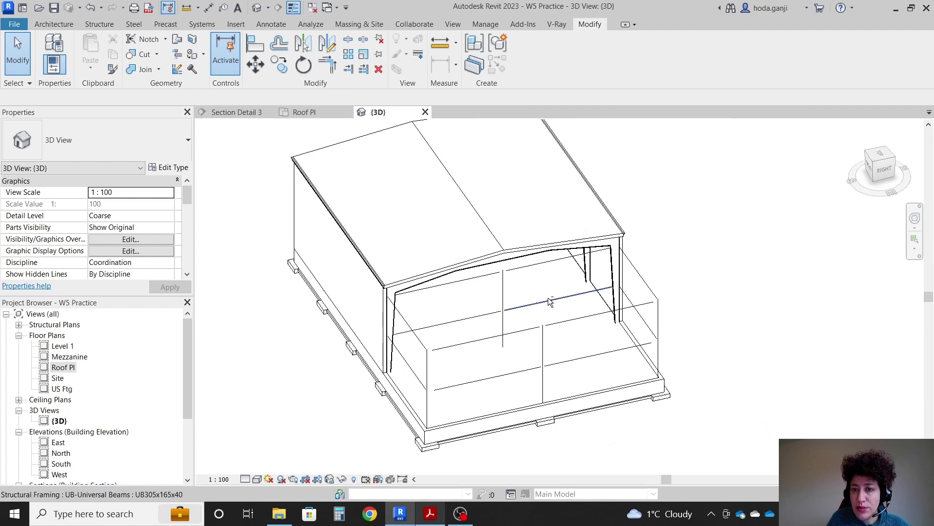
{"action": "scroll", "coordinate": [687, 206], "scroll_direction": "up", "scroll_amount": 4}
{"action": "scroll", "coordinate": [571, 220], "scroll_direction": "up", "scroll_amount": 2}
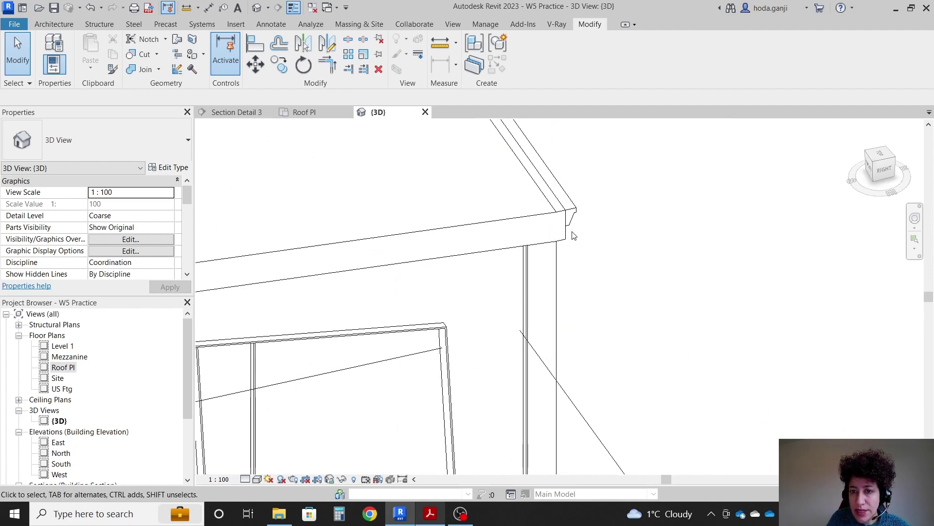
{"action": "middle_click_drag", "start_coordinate": [575, 233], "coordinate": [674, 199]}
{"action": "scroll", "coordinate": [674, 199], "scroll_direction": "down", "scroll_amount": 2}
{"action": "scroll", "coordinate": [586, 314], "scroll_direction": "down", "scroll_amount": 3}
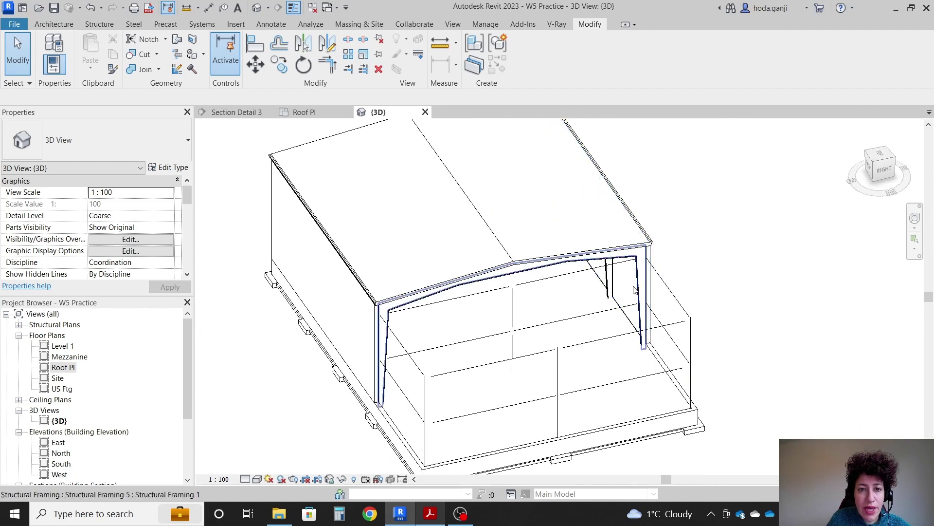